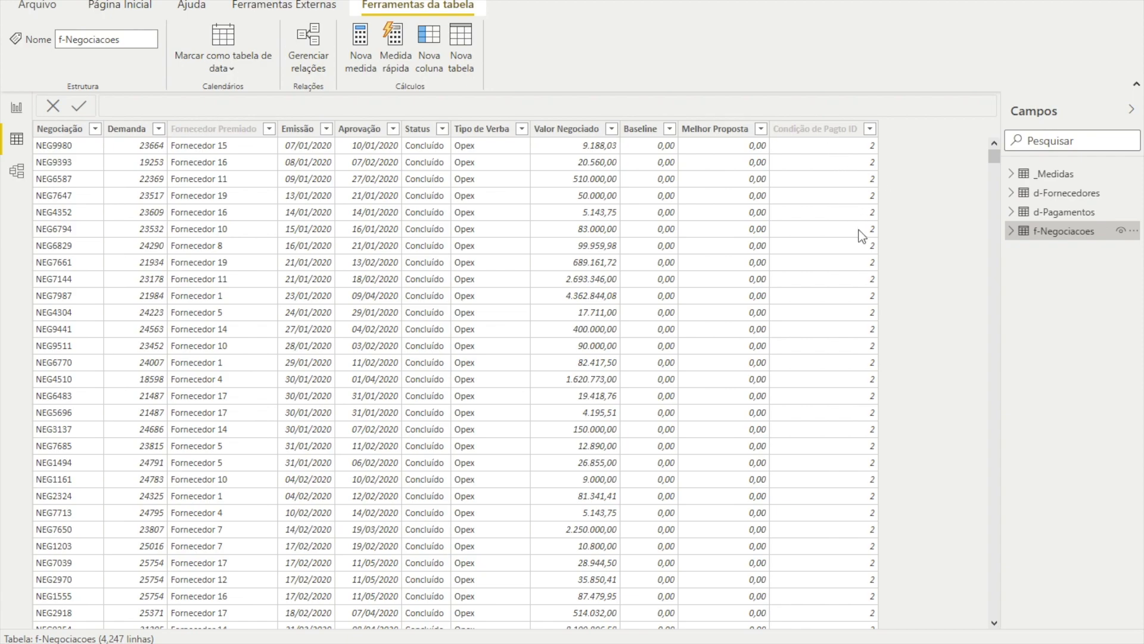
Step: Review the f-Negociacoes rows, open the d-Pagamentos table, and copy that entire table
{"action": "scroll", "coordinate": [820, 242], "scroll_direction": "down", "scroll_amount": 5}
{"action": "scroll", "coordinate": [822, 241], "scroll_direction": "up", "scroll_amount": 5}
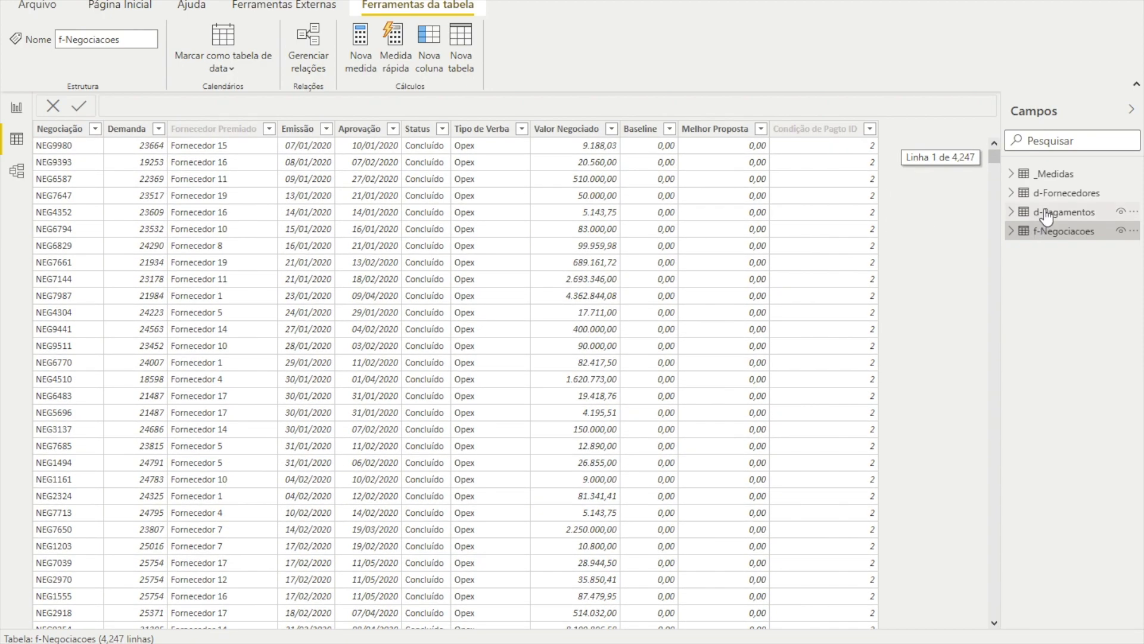
{"action": "left_click", "coordinate": [1049, 212]}
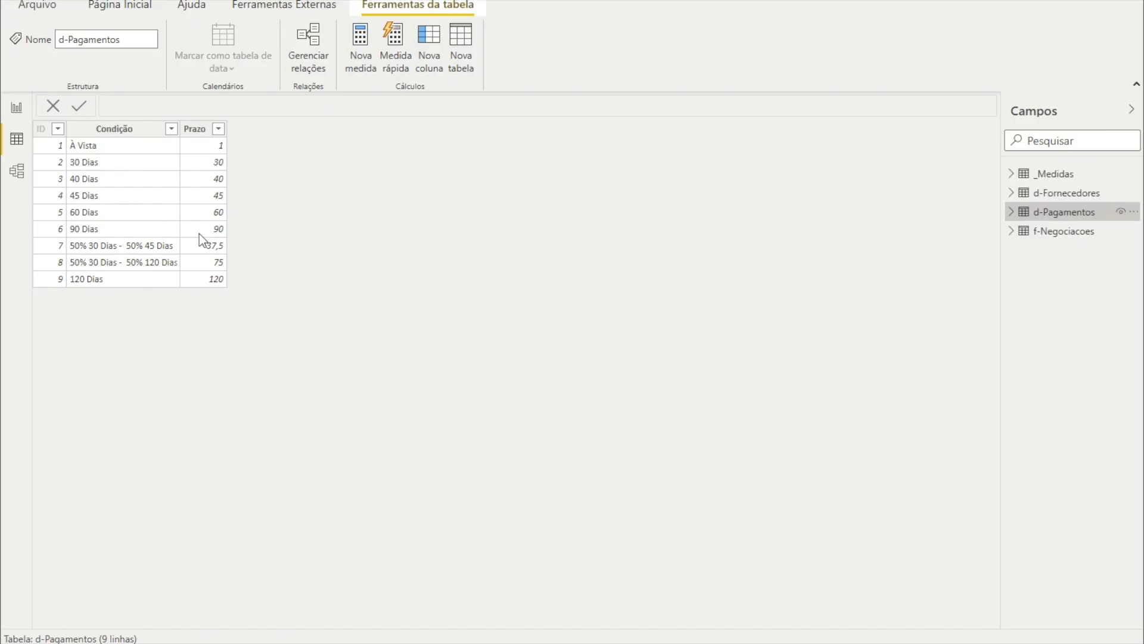
{"action": "right_click", "coordinate": [105, 159]}
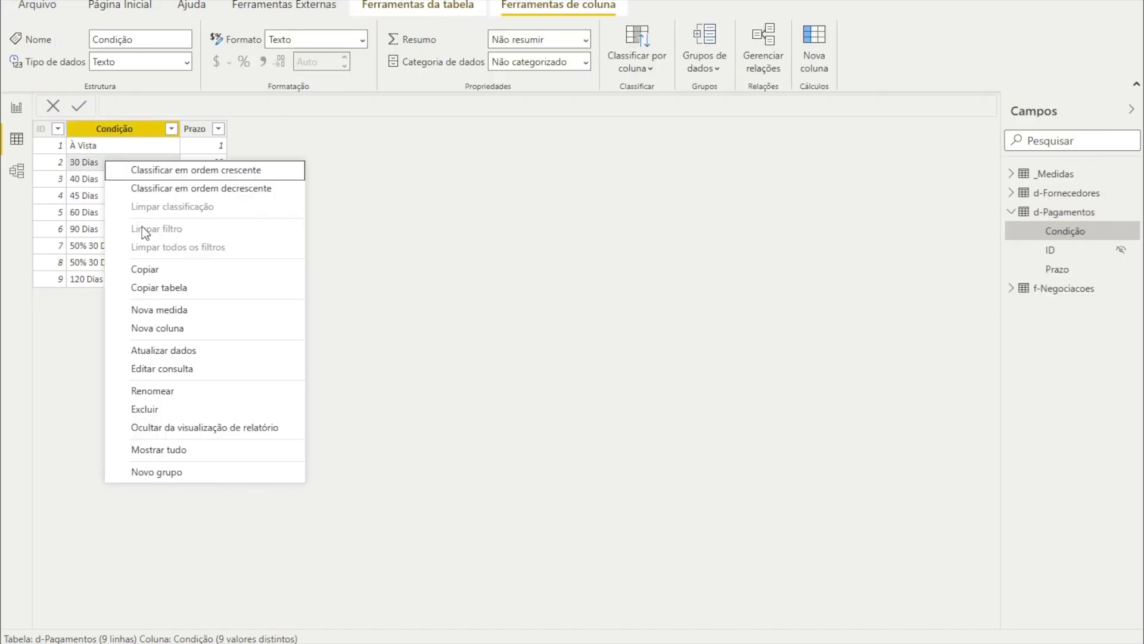
{"action": "left_click", "coordinate": [159, 289]}
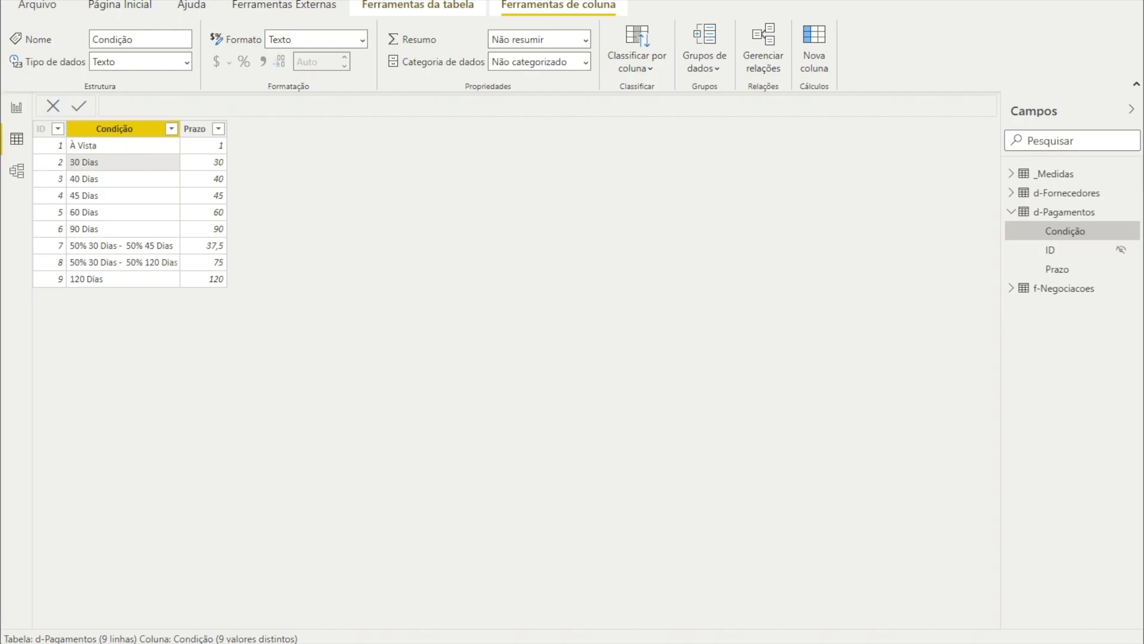
Step: Switch to Excel, paste the copied payment terms table at A1, and auto-fit the Condição column's width
{"action": "key", "text": "alt+Tab"}
{"action": "key", "text": "ctrl+v"}
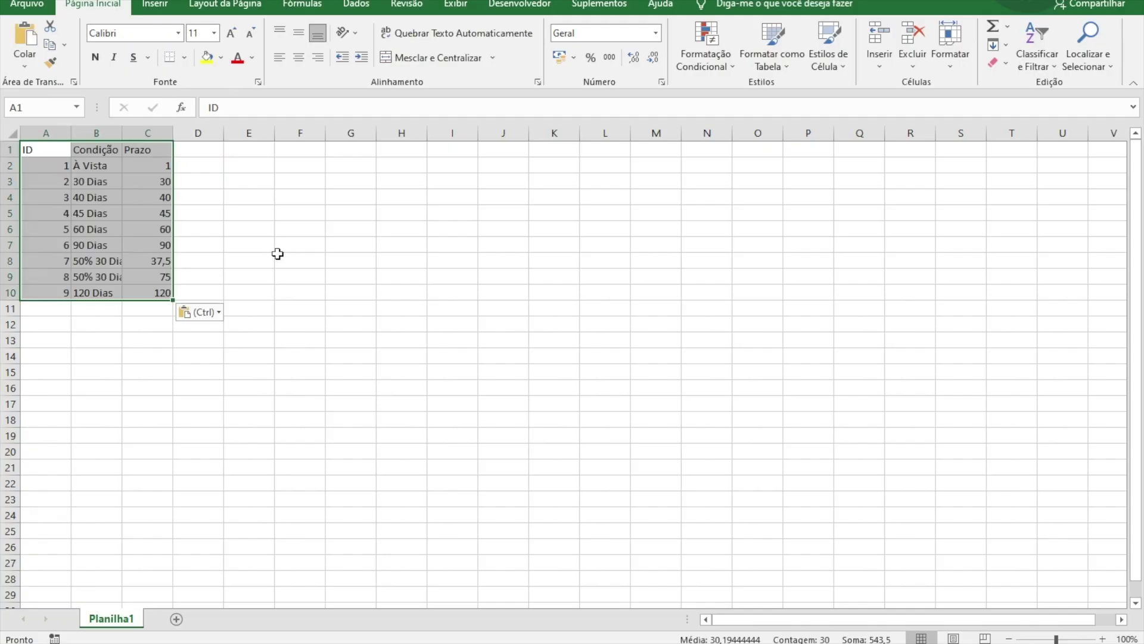
{"action": "left_click", "coordinate": [230, 226]}
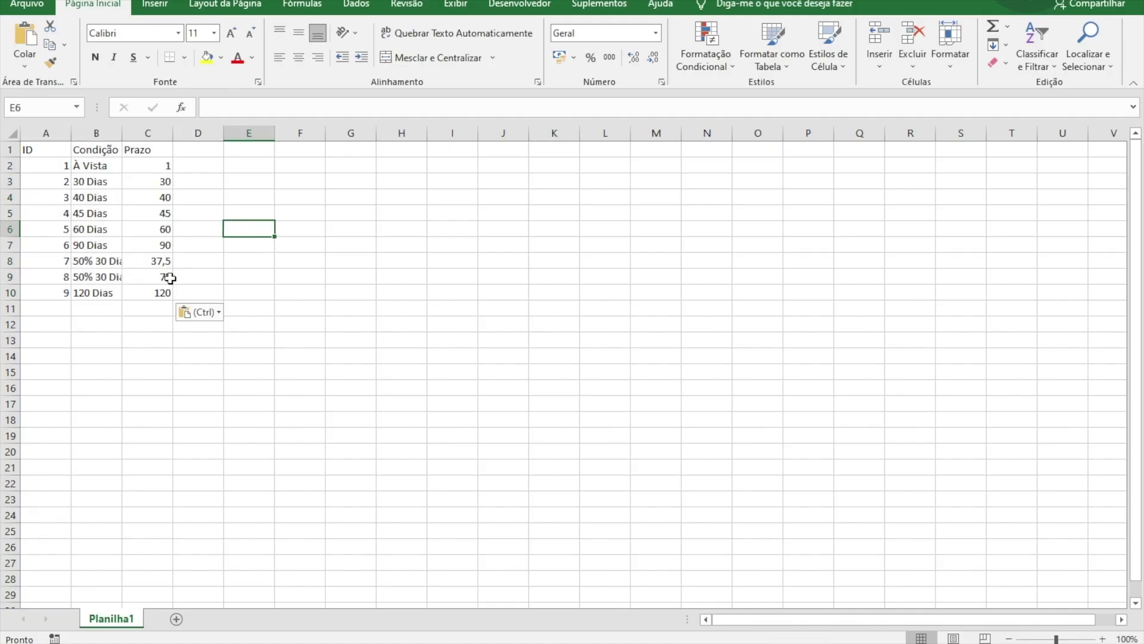
{"action": "double_click", "coordinate": [122, 133]}
Step: Calculate the weighted term for the 50% 30 Dias - 50% 45 Dias condition in D8 with =(50%*30)+(50%*45)
{"action": "left_click", "coordinate": [251, 262]}
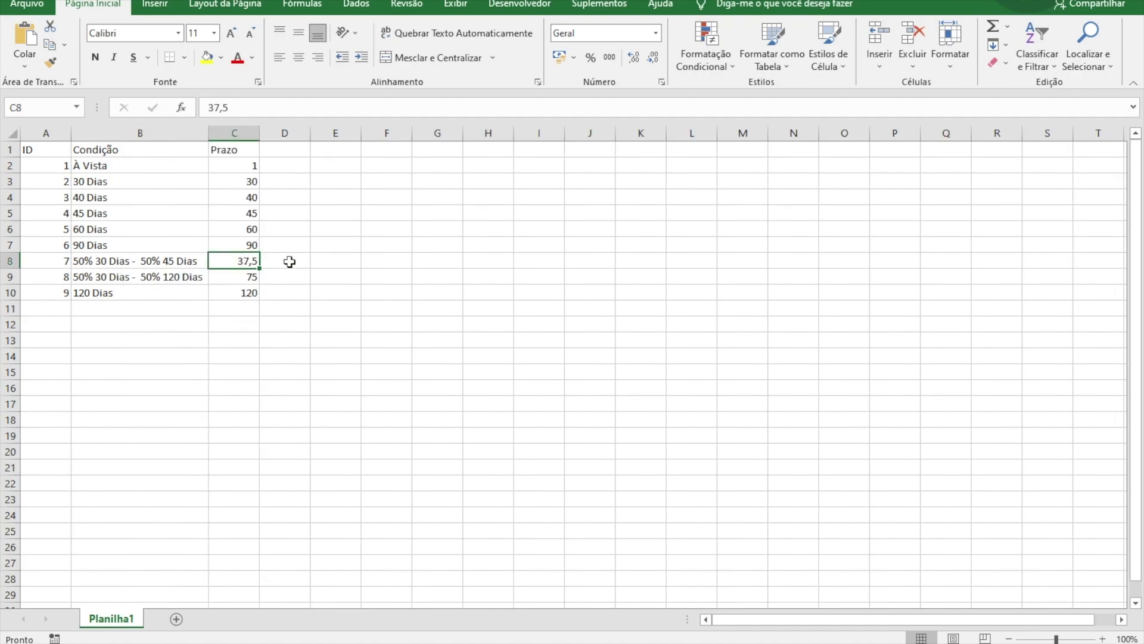
{"action": "left_click", "coordinate": [276, 264]}
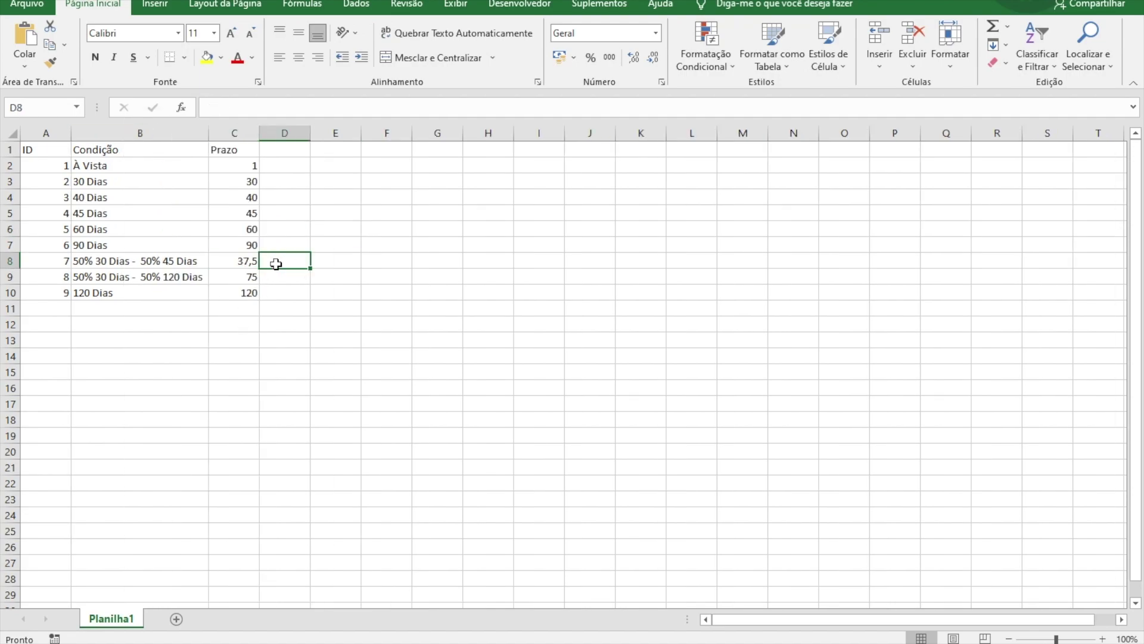
{"action": "type", "text": "="}
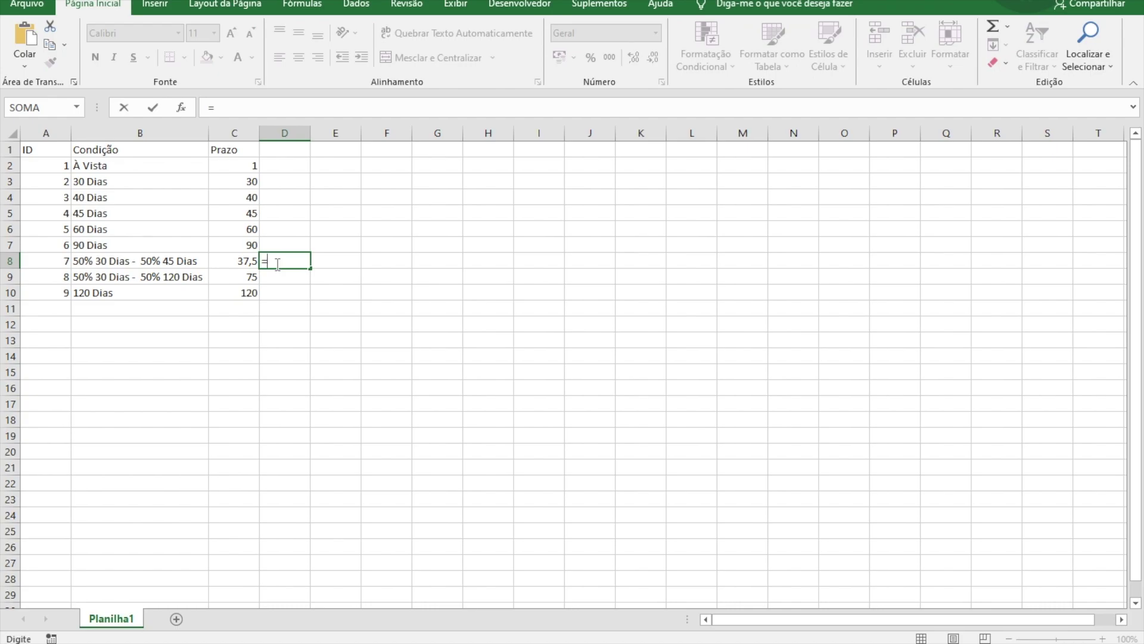
{"action": "type", "text": "(50%*30)+"}
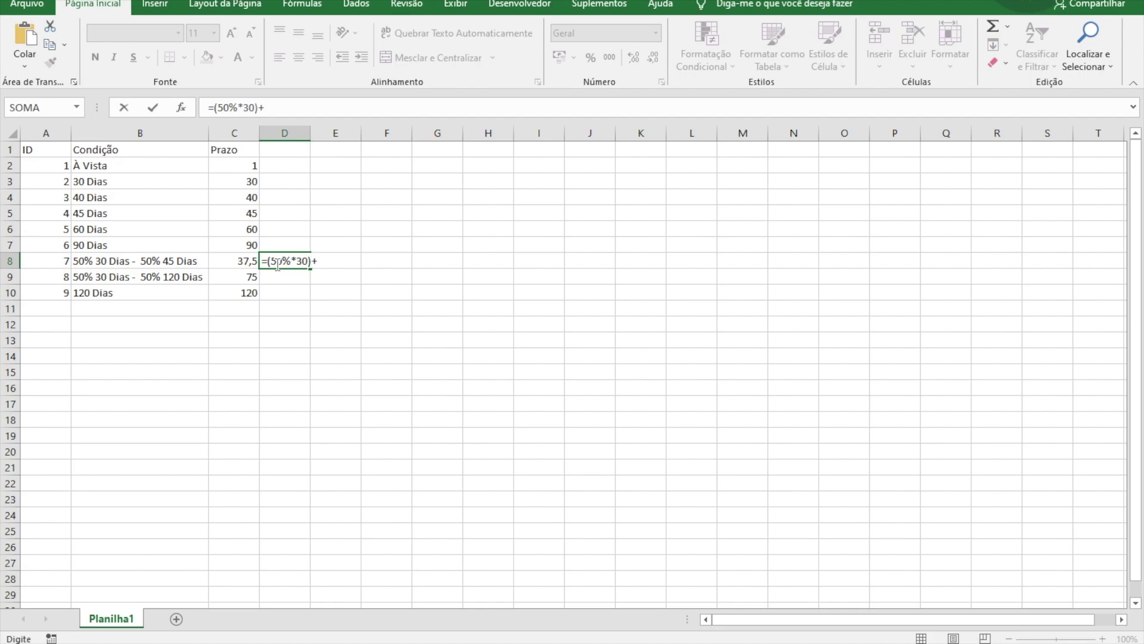
{"action": "type", "text": "(50%*45)"}
{"action": "key", "text": "Return"}
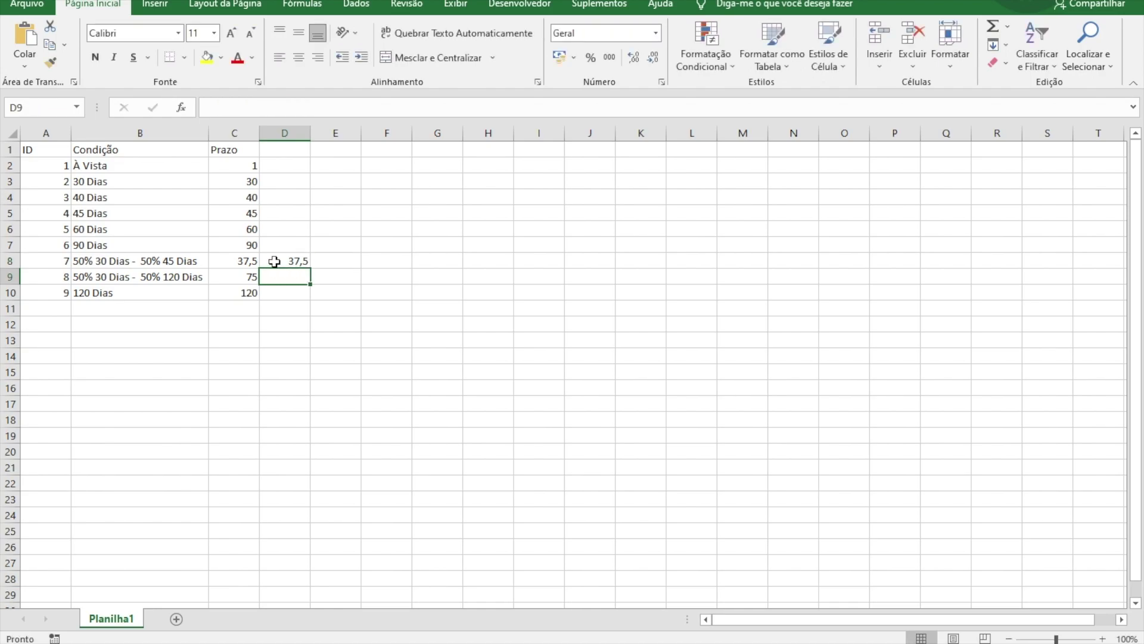
Step: Calculate the 50% 30 Dias - 50% 120 Dias weighted term in D9 with =(50%*30)+(50%*120), and close the workbook without saving
{"action": "left_click", "coordinate": [270, 260]}
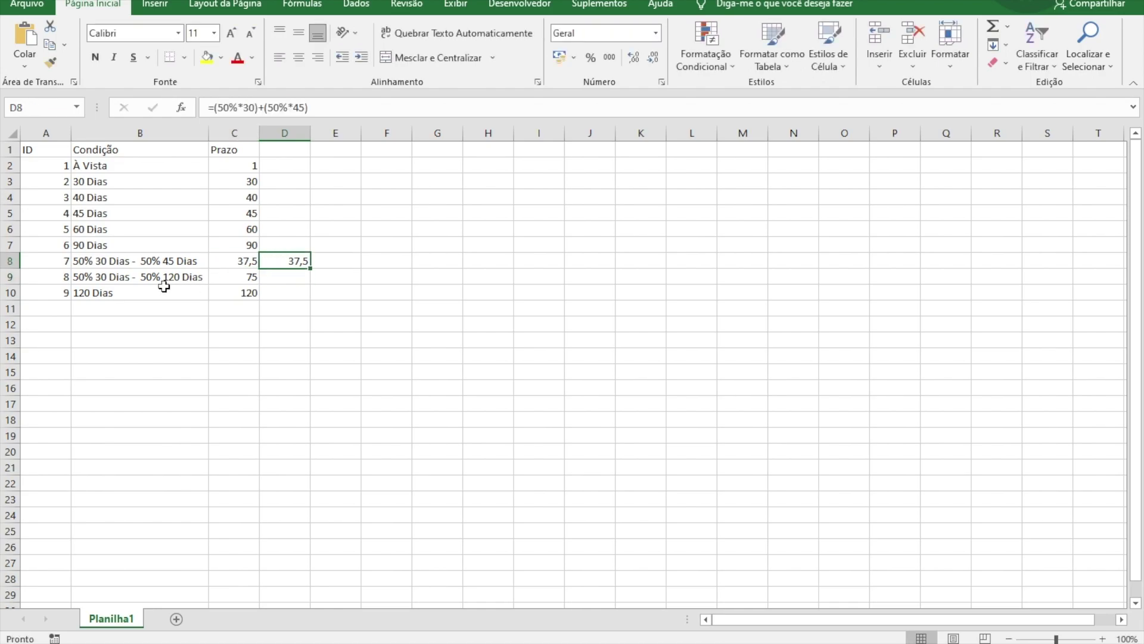
{"action": "left_click", "coordinate": [163, 280]}
{"action": "left_click", "coordinate": [303, 263]}
{"action": "left_click", "coordinate": [296, 277]}
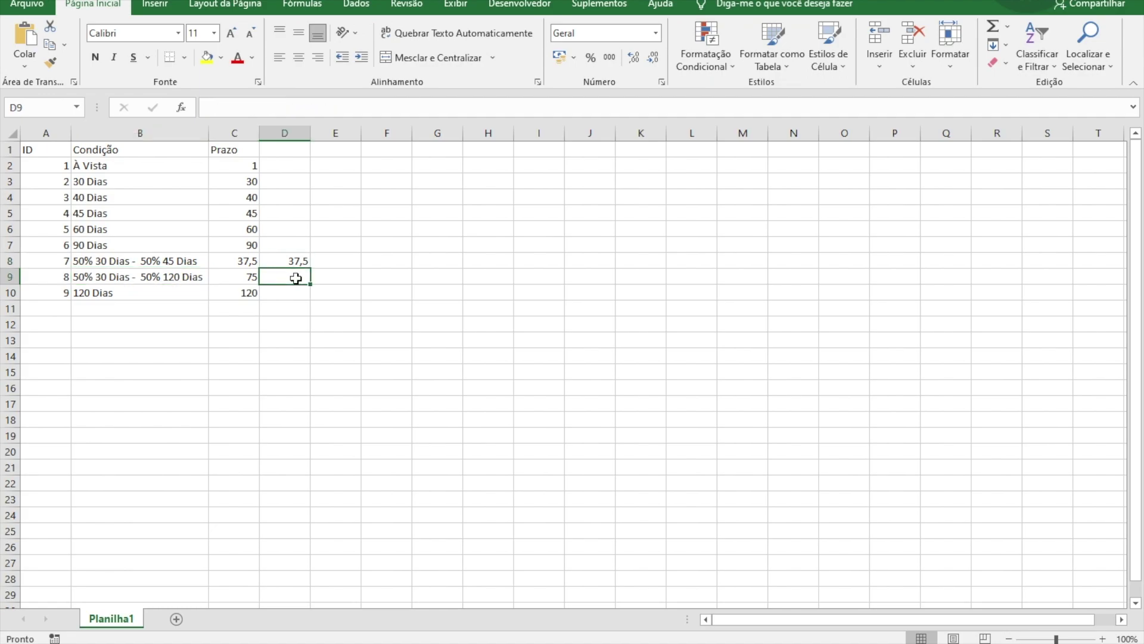
{"action": "type", "text": "=(50%*30"}
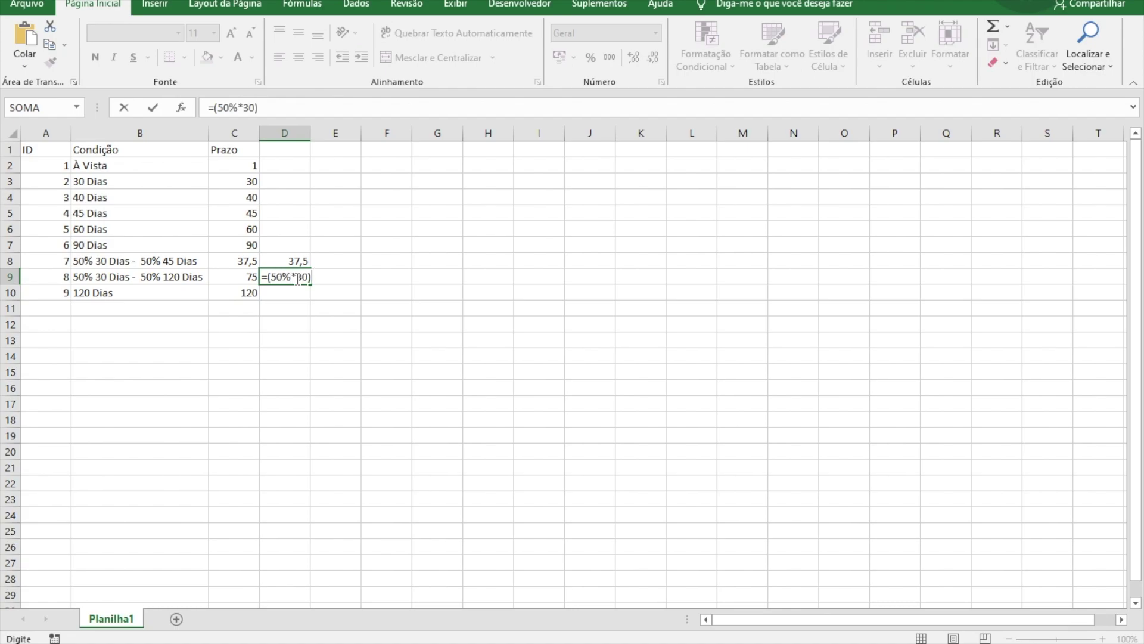
{"action": "type", "text": ")+(50%*120)"}
{"action": "key", "text": "Return"}
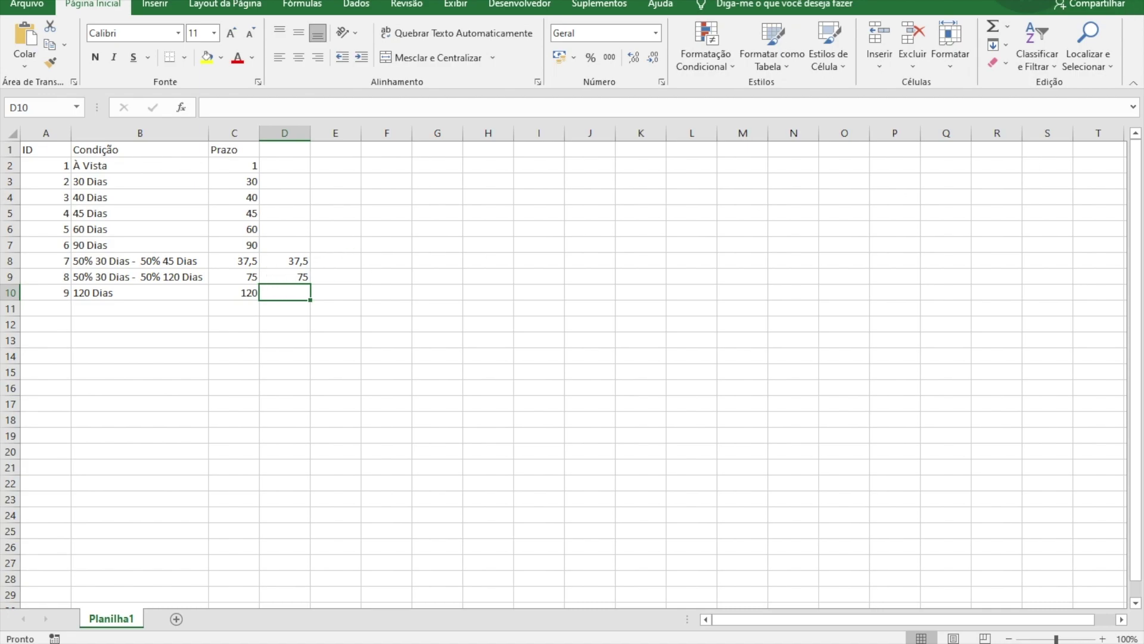
{"action": "key", "text": "alt+F4"}
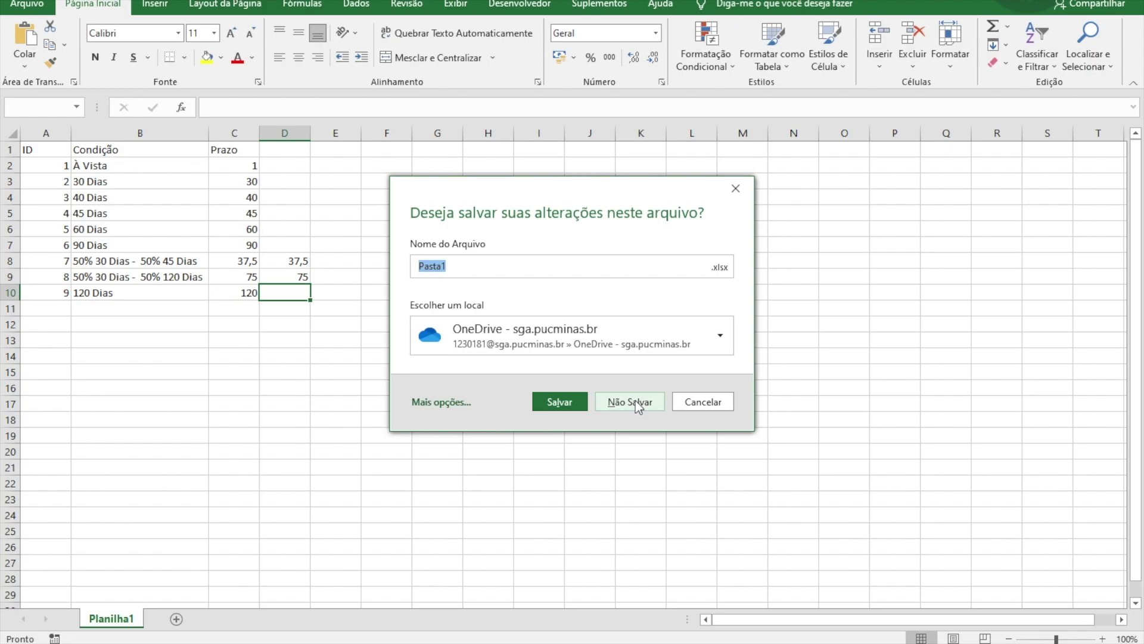
{"action": "left_click", "coordinate": [632, 400]}
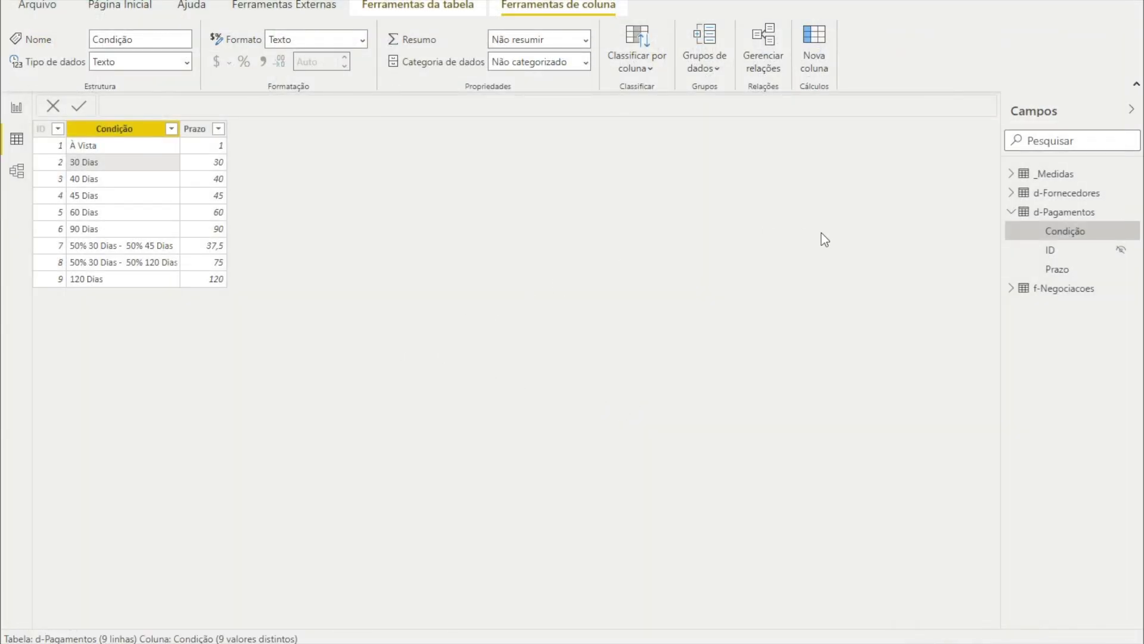
Step: Open the model diagram, collapse the Propriedades and Campos panes, and move the f-Negociacoes table closer to d-Fornecedores
{"action": "left_click", "coordinate": [16, 171]}
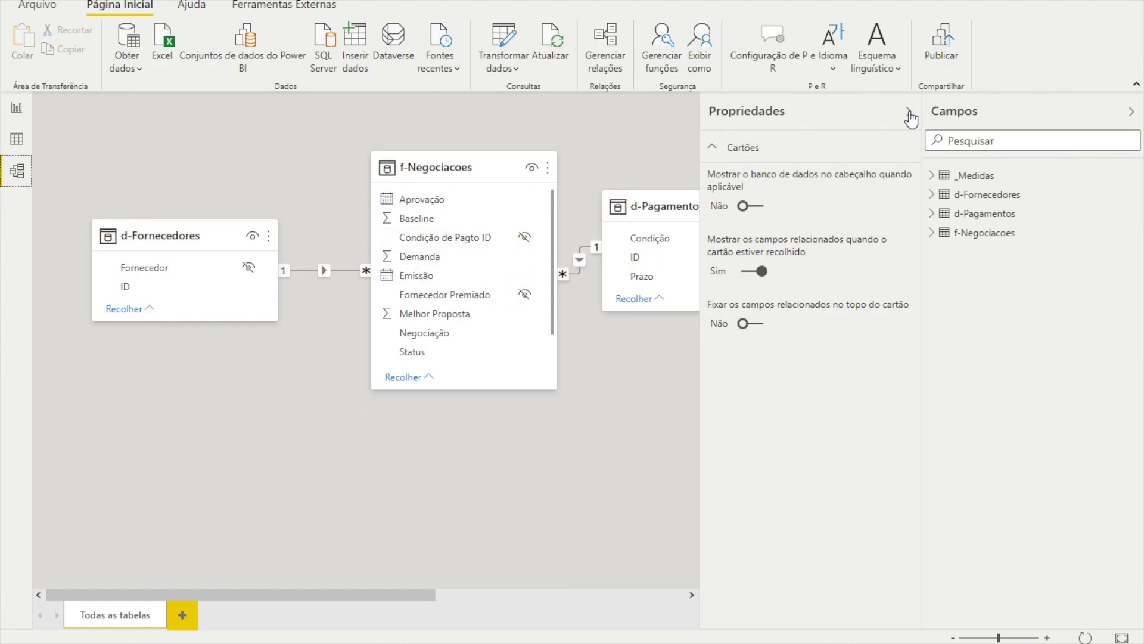
{"action": "left_click", "coordinate": [910, 118]}
{"action": "left_click", "coordinate": [1129, 113]}
{"action": "left_click_drag", "start_coordinate": [470, 171], "coordinate": [435, 173]}
{"action": "left_click", "coordinate": [670, 204]}
{"action": "left_click", "coordinate": [814, 394]}
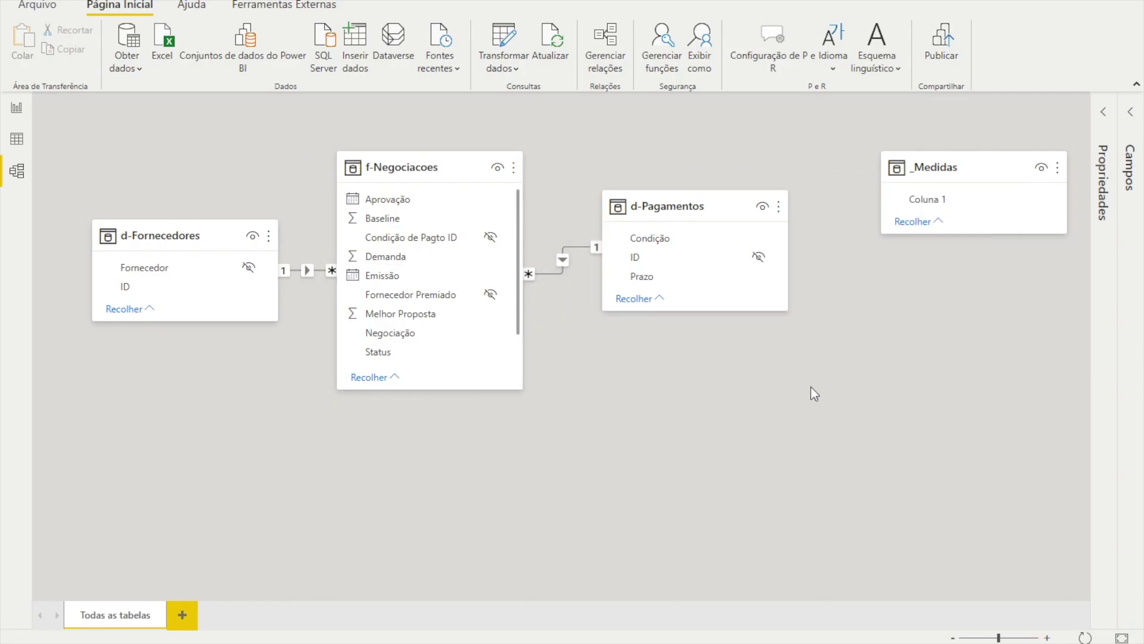
Step: Add a calculated column named Valor Ponderado to the f-Negociacoes data table, starting its formula with 'f-Negociacoes'[Valor Negociado]
{"action": "left_click", "coordinate": [17, 138]}
{"action": "left_click", "coordinate": [1067, 289]}
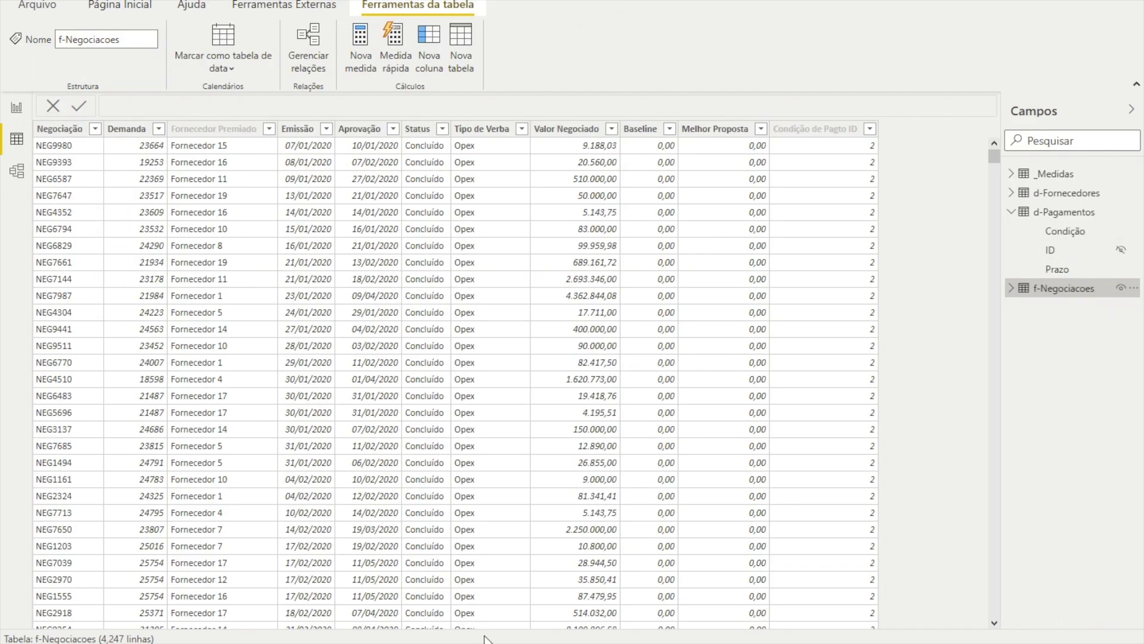
{"action": "left_click", "coordinate": [430, 61]}
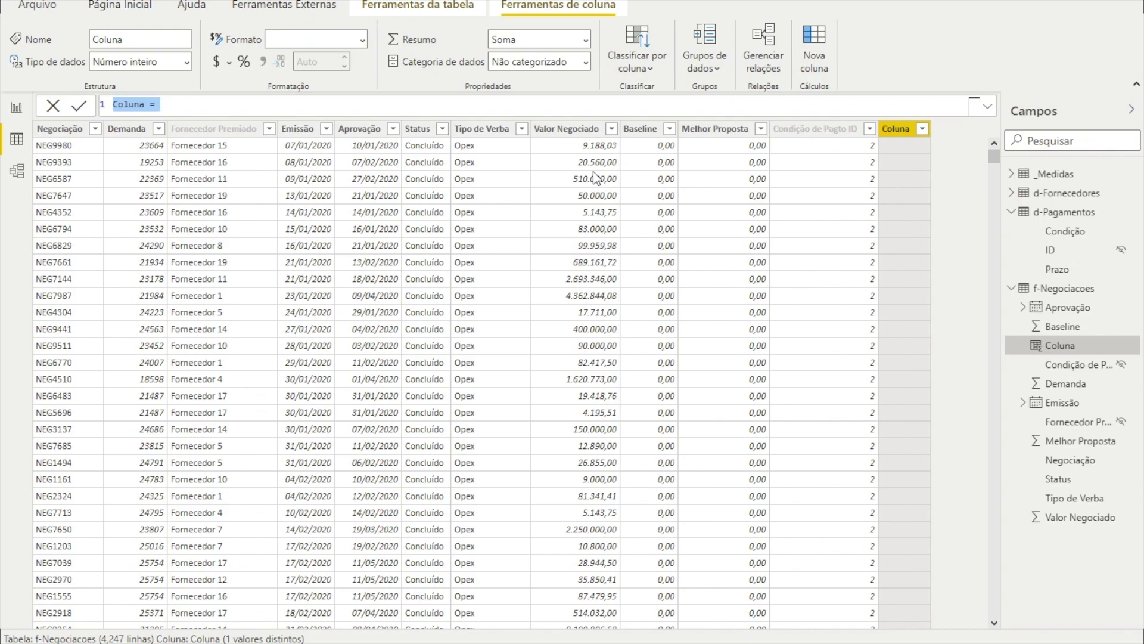
{"action": "type", "text": "Valor "}
{"action": "type", "text": "Proposta"}
{"action": "key", "text": "BackSpace"}
{"action": "key", "text": "BackSpace"}
{"action": "key", "text": "BackSpace"}
{"action": "key", "text": "BackSpace"}
{"action": "key", "text": "BackSpace"}
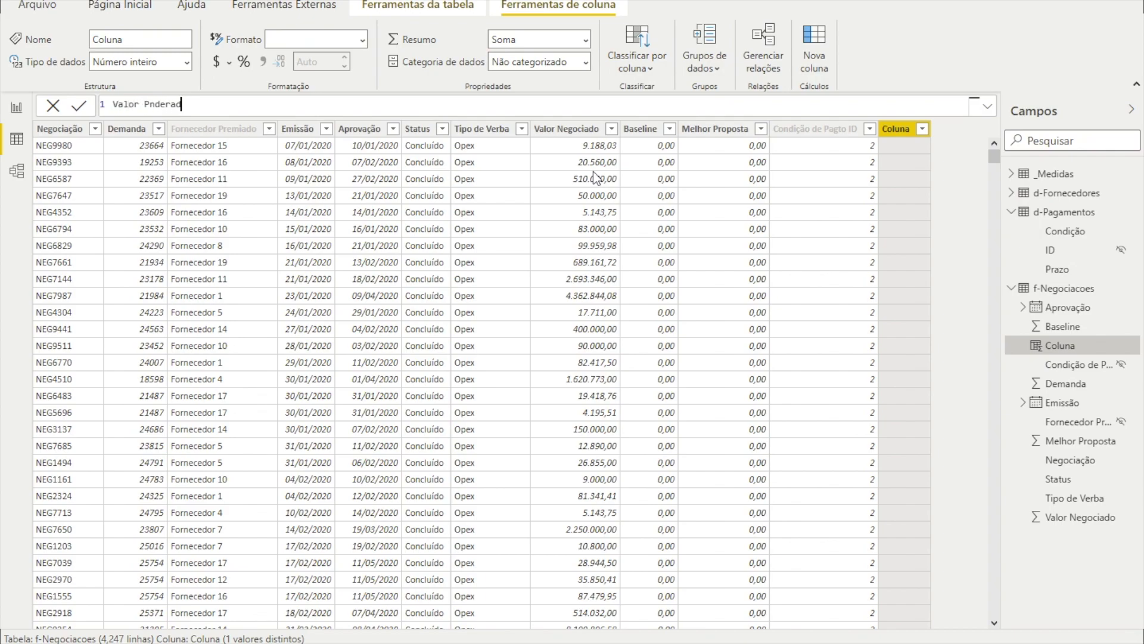
{"action": "type", "text": "nderado = 'f-Negociacoes'[Valor Negociado] "}
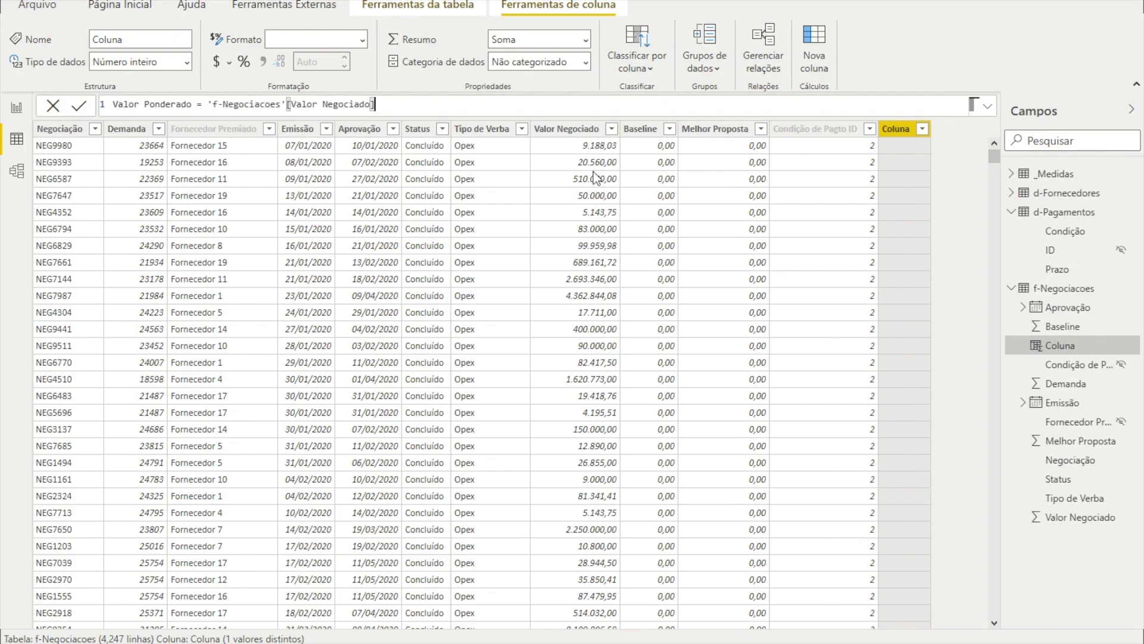
Step: Complete the Valor Ponderado formula by multiplying by RELATED('d-Pagamentos'[Prazo]), and commit the column
{"action": "type", "text": "* real"}
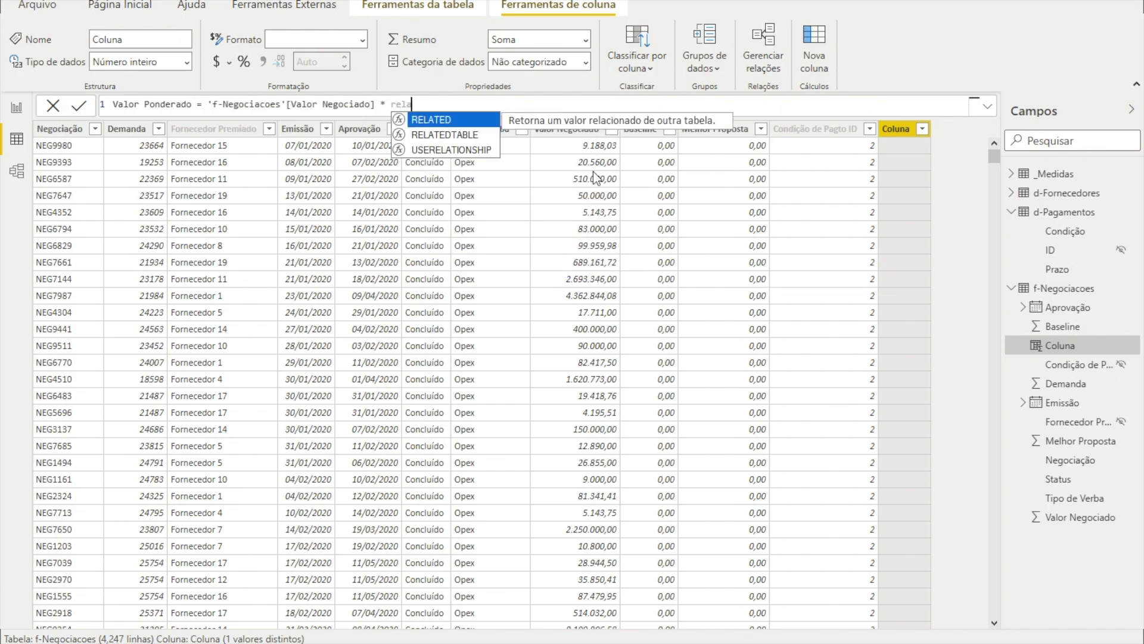
{"action": "key", "text": "Tab"}
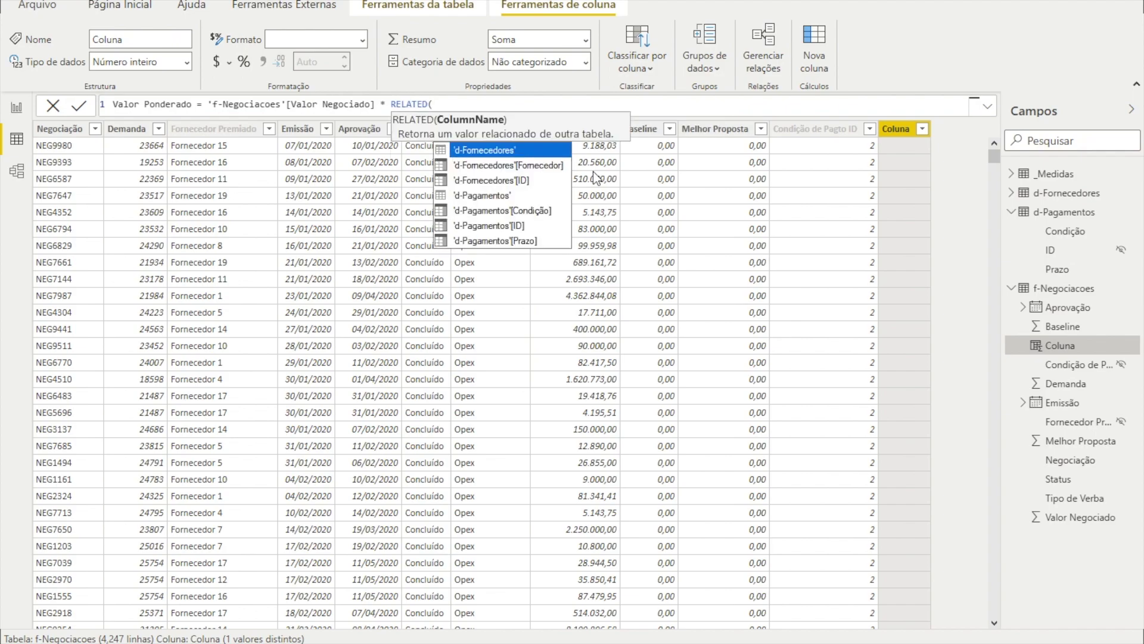
{"action": "type", "text": "praz"}
{"action": "key", "text": "Tab"}
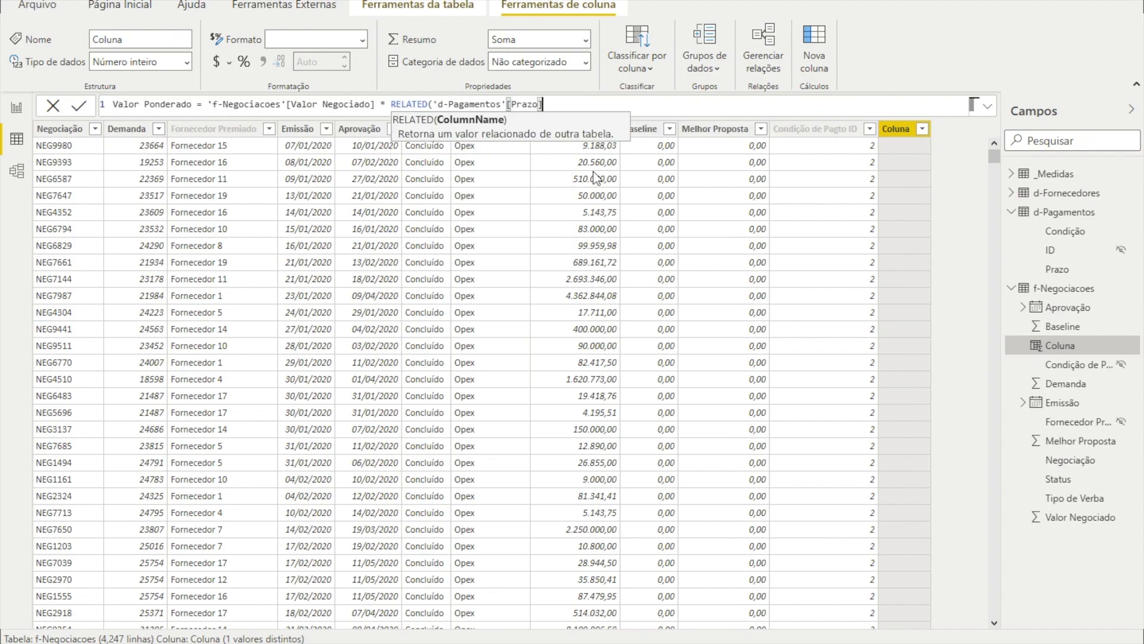
{"action": "type", "text": ")"}
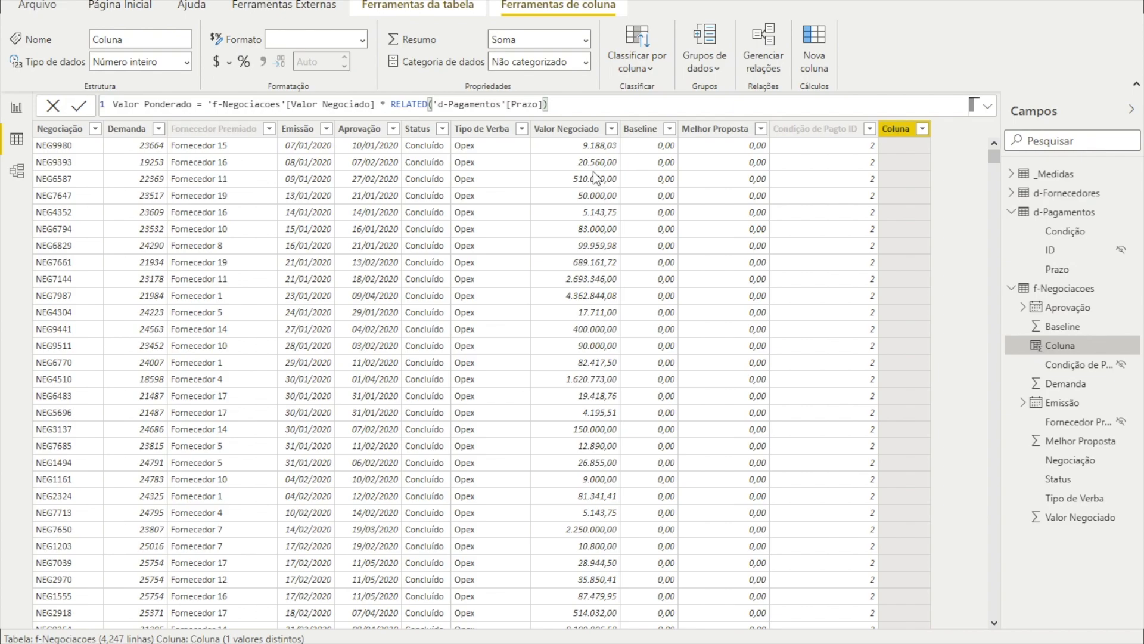
{"action": "key", "text": "Return"}
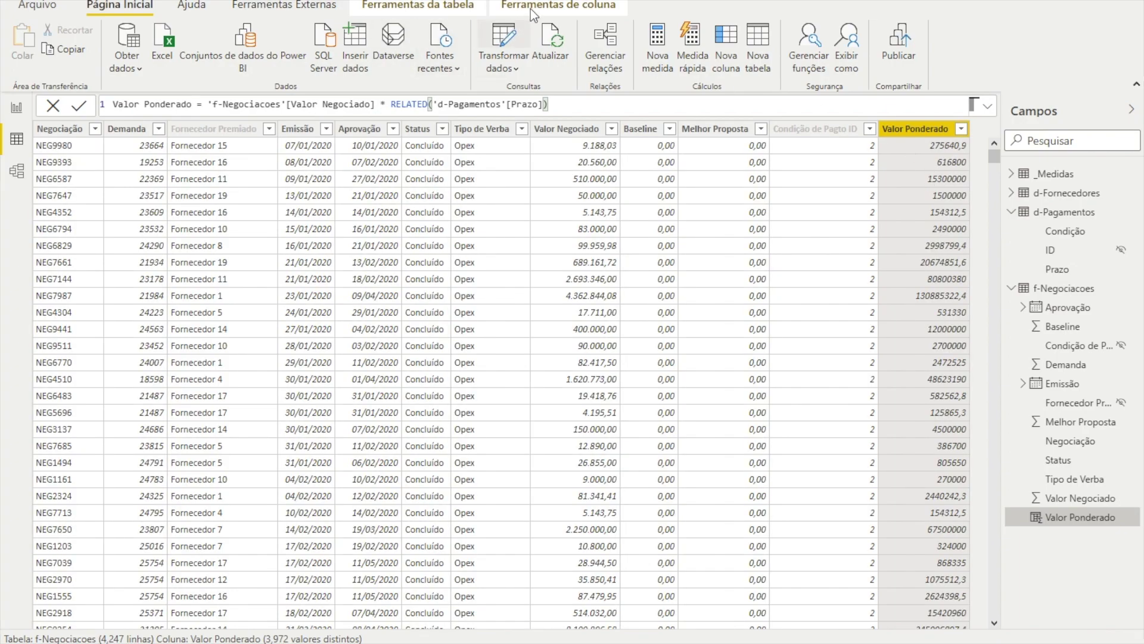
Step: Format the Valor Ponderado column as a decimal number with a thousands separator and two decimal places
{"action": "left_click", "coordinate": [563, 6]}
{"action": "left_click", "coordinate": [263, 61]}
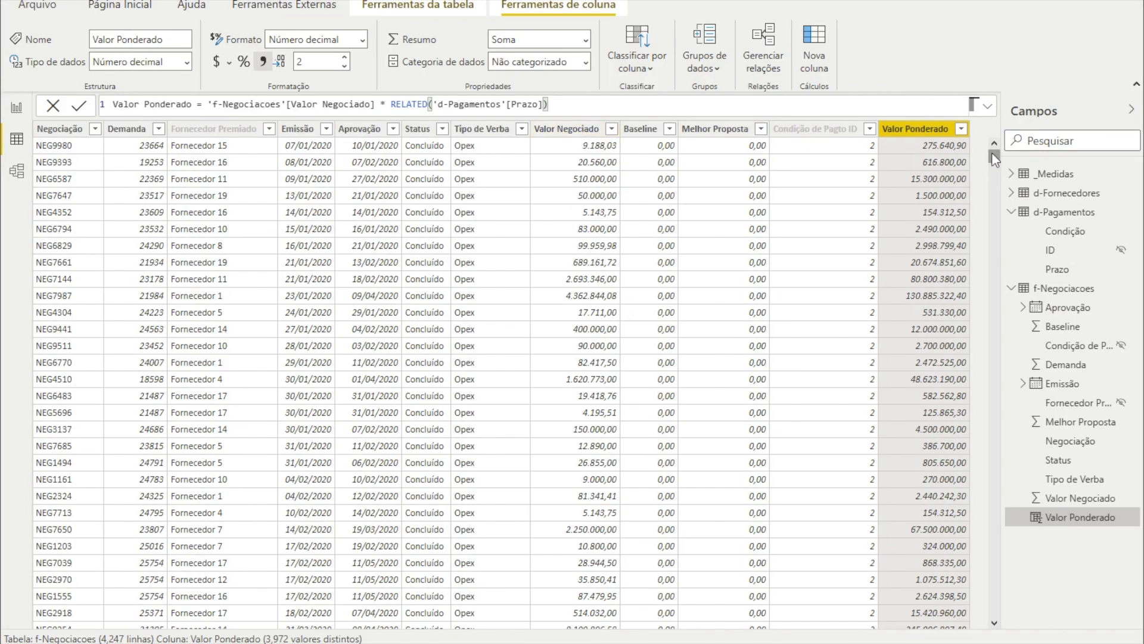
{"action": "mouse_move", "coordinate": [994, 157]}
{"action": "left_mouse_down"}
{"action": "mouse_move", "coordinate": [1012, 572]}
{"action": "mouse_move", "coordinate": [1000, 613]}
{"action": "mouse_move", "coordinate": [981, 143]}
{"action": "mouse_move", "coordinate": [989, 152]}
{"action": "left_mouse_up"}
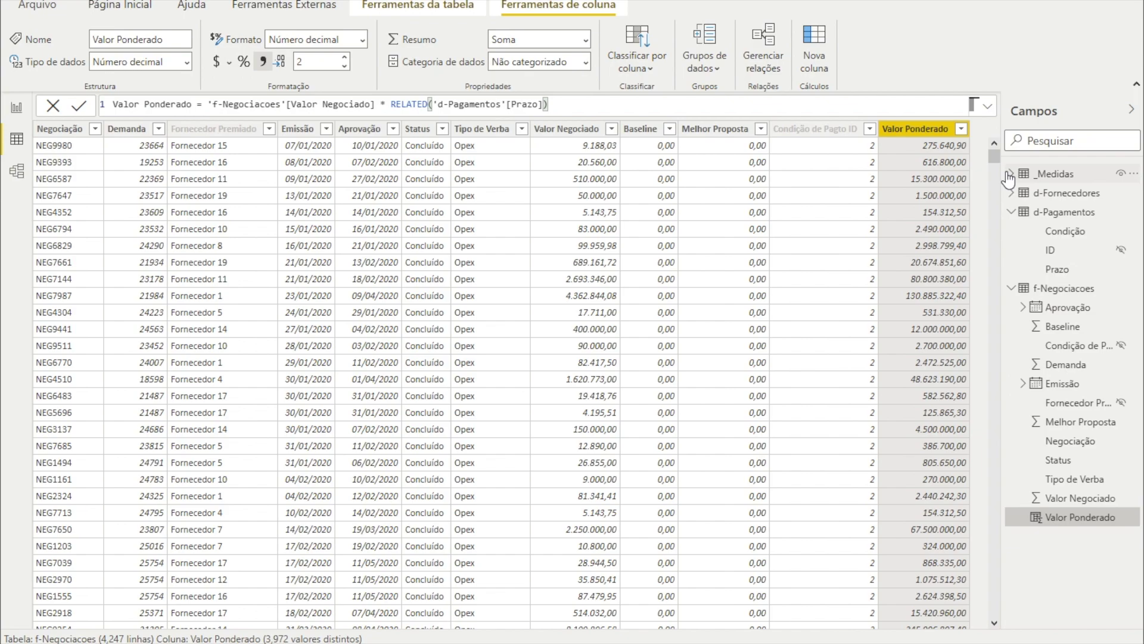
Step: Create a measure in the _Medidas table: Valor Negociado Total = SUM('f-Negociacoes'[Valor Negociado])
{"action": "left_click", "coordinate": [1008, 174]}
{"action": "right_click", "coordinate": [1053, 174]}
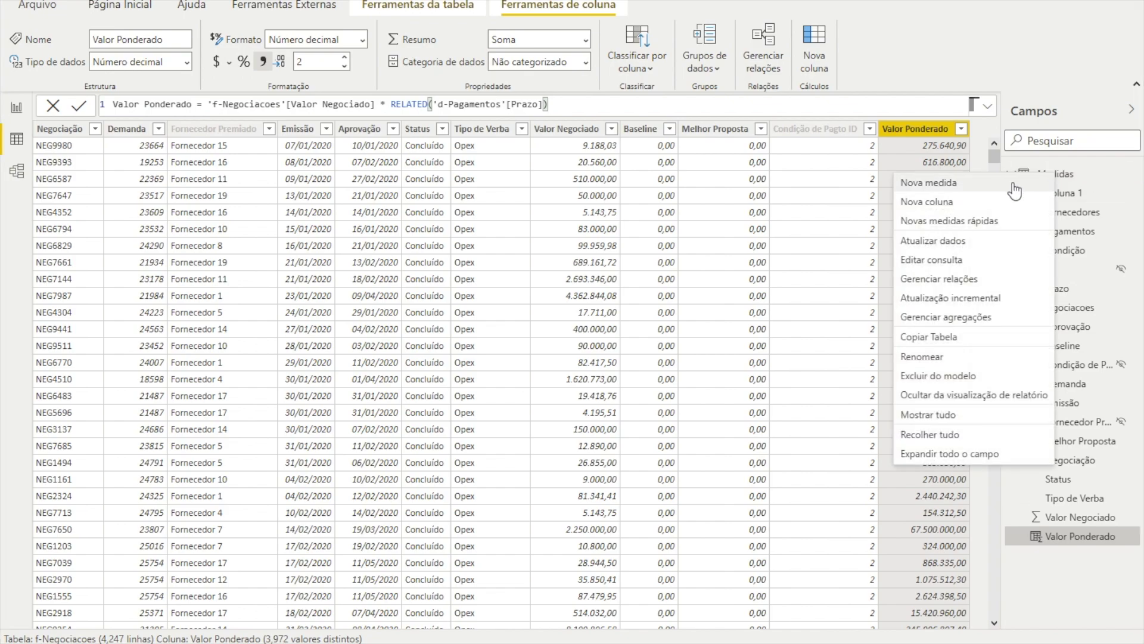
{"action": "left_click", "coordinate": [767, 229]}
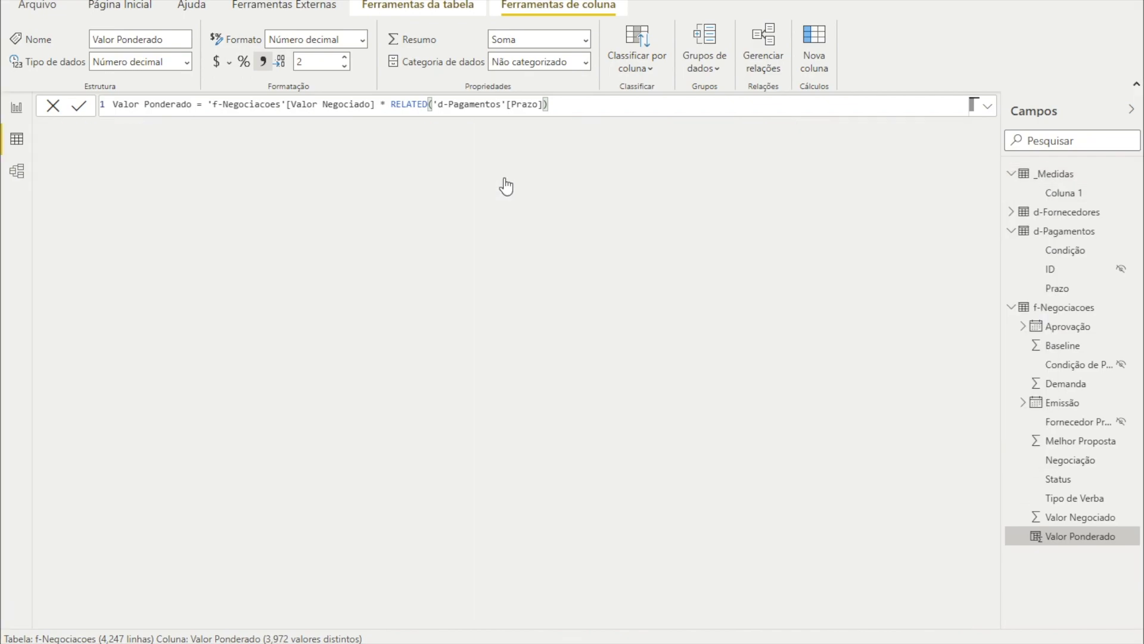
{"action": "type", "text": "V"}
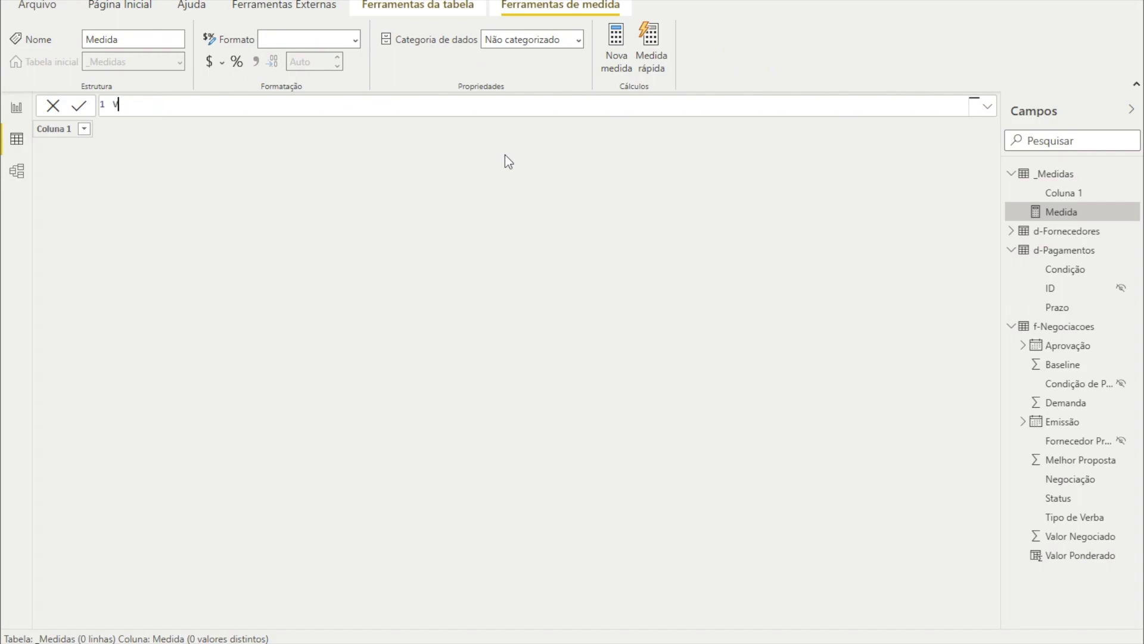
{"action": "type", "text": "alor Negociado Total = SUM("}
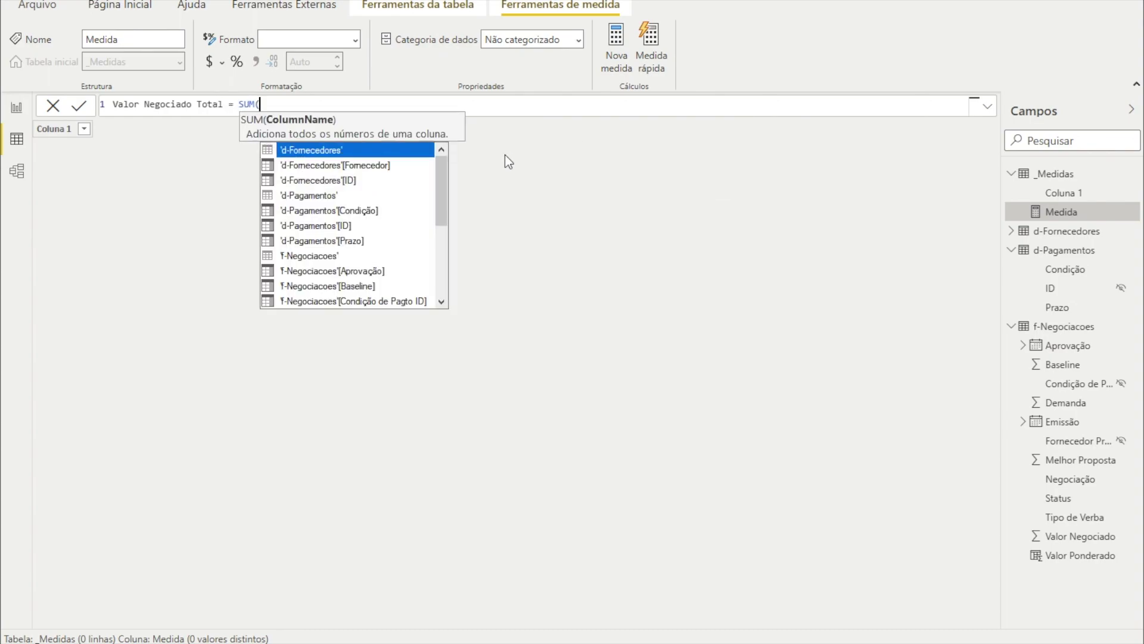
{"action": "type", "text": "valo"}
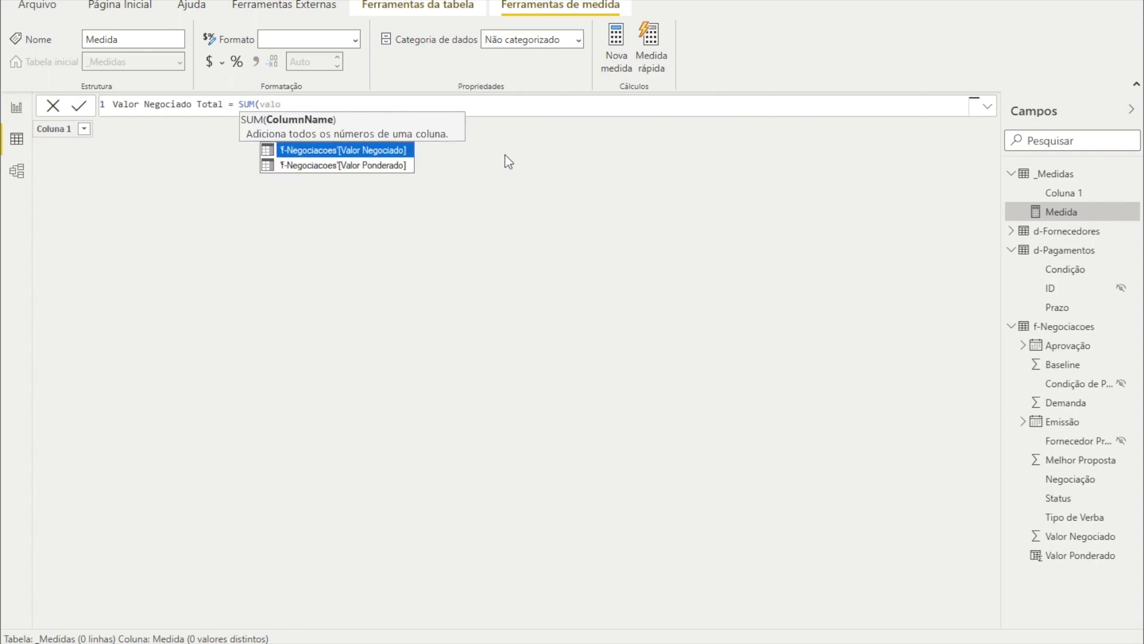
{"action": "key", "text": "Tab"}
{"action": "type", "text": ")"}
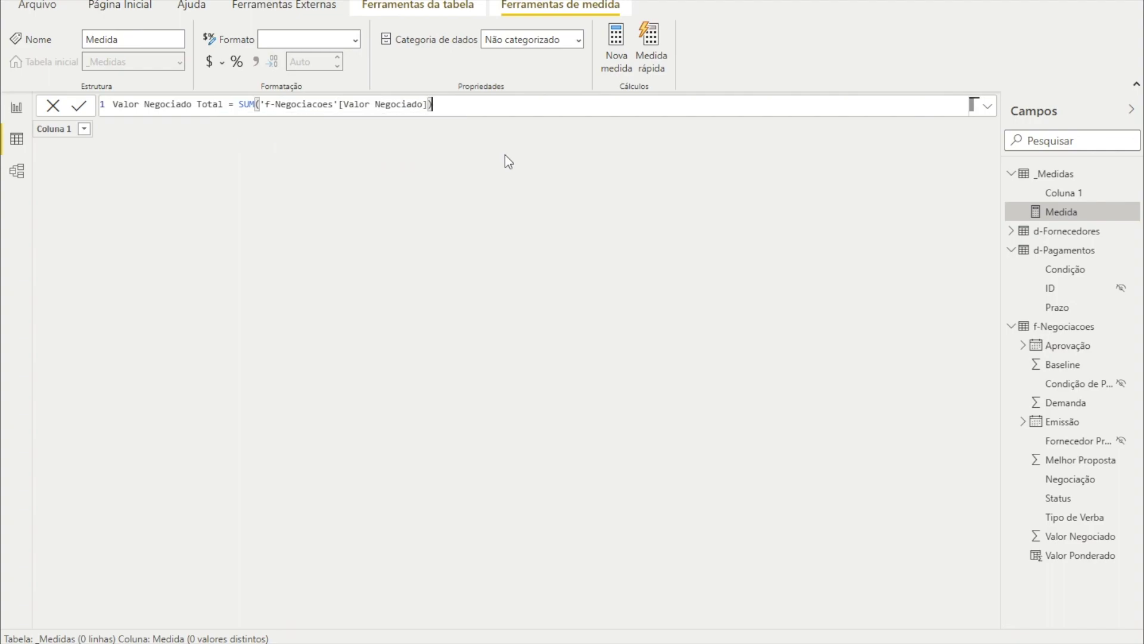
{"action": "key", "text": "Return"}
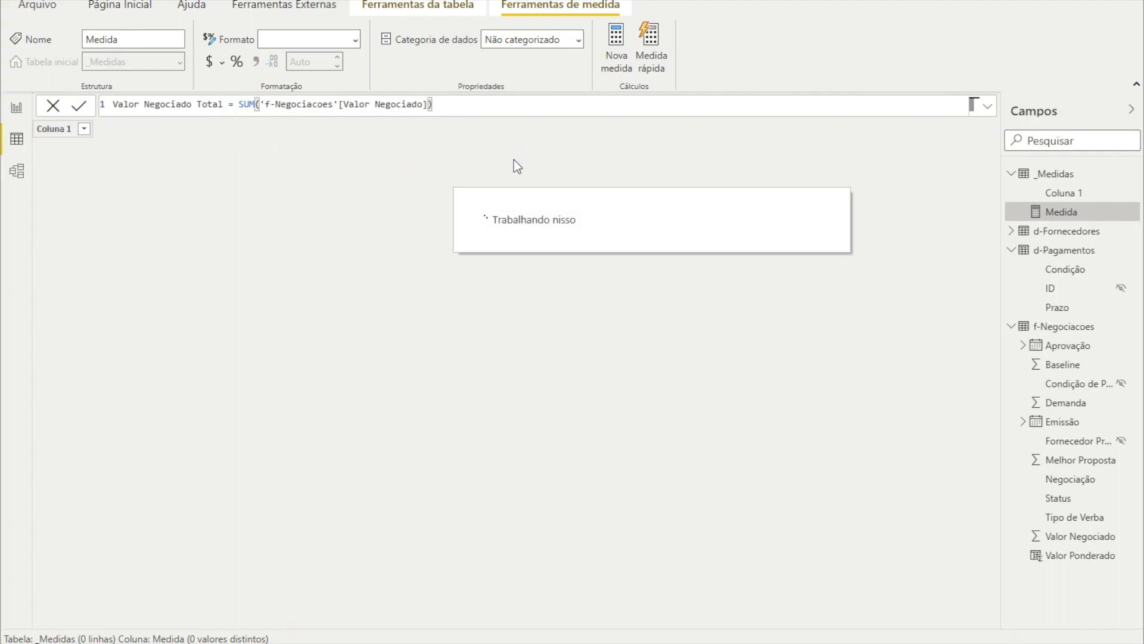
Step: Add a second measure to _Medidas: Valor Negociado Ponderado = SUM('f-Negociacoes'[Valor Ponderado])
{"action": "right_click", "coordinate": [1054, 175]}
{"action": "left_click", "coordinate": [1032, 187]}
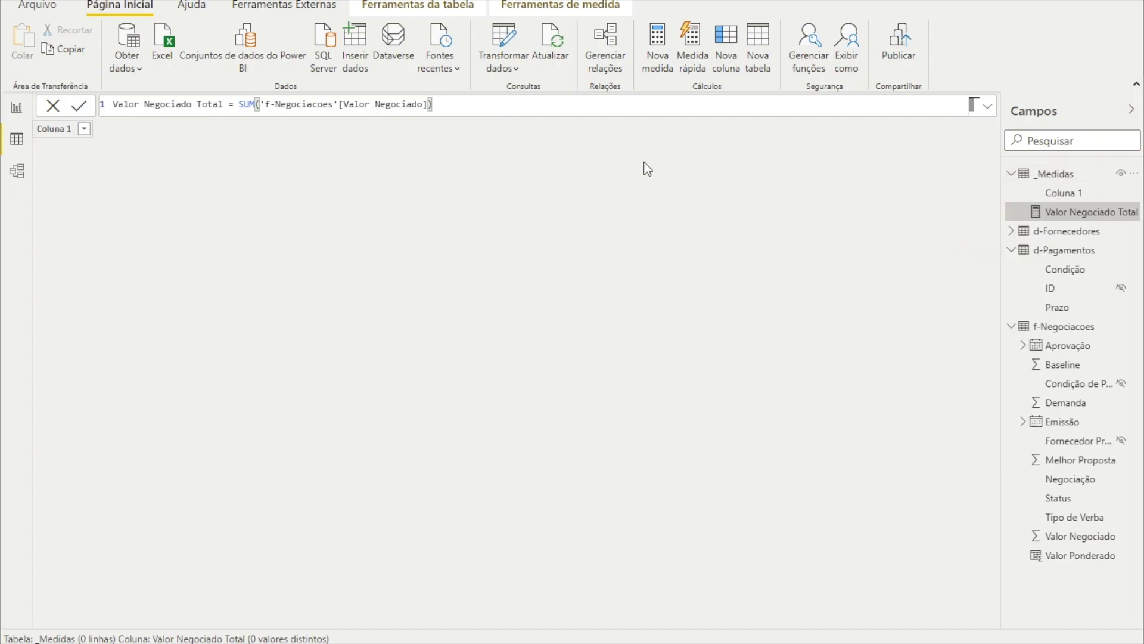
{"action": "type", "text": "Valor Negociado Ponderado = SUM("}
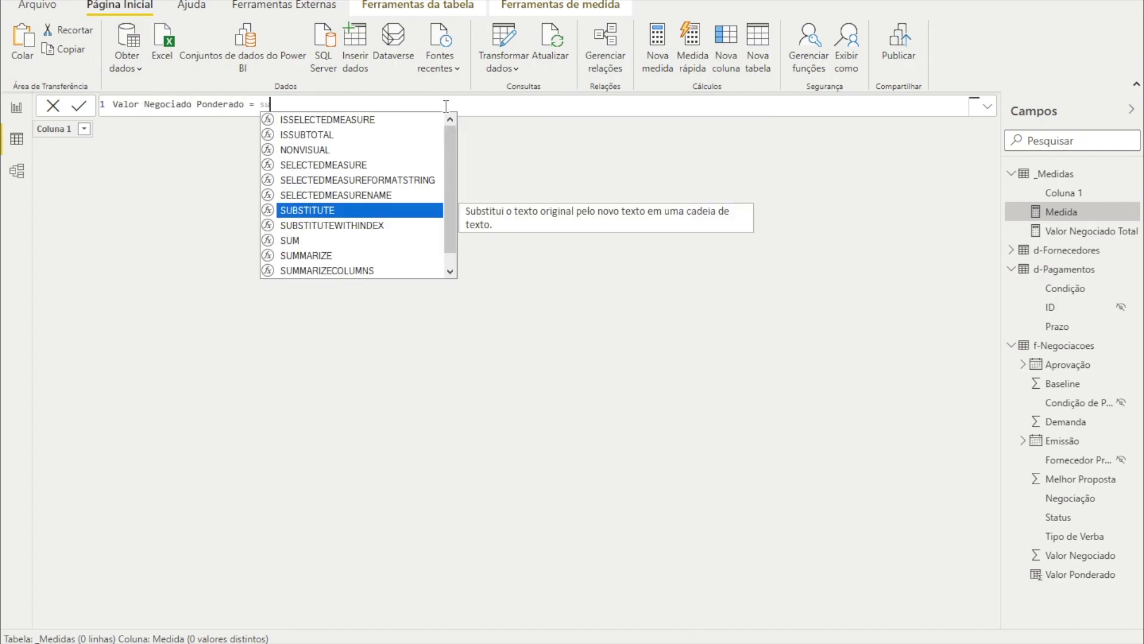
{"action": "type", "text": "pon"}
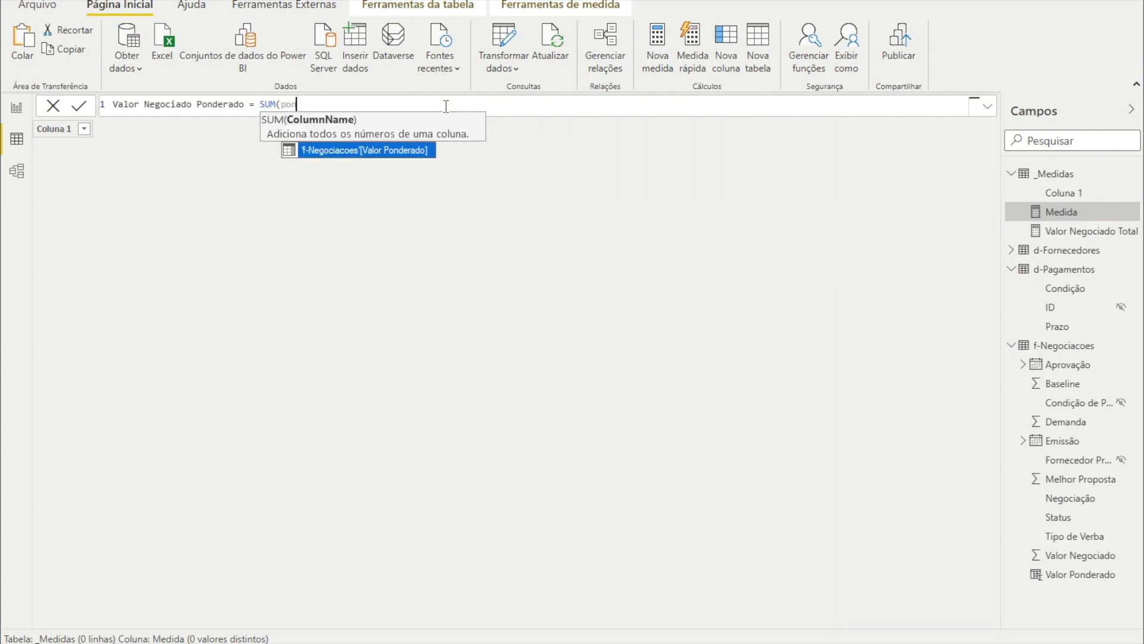
{"action": "key", "text": "Tab"}
{"action": "type", "text": ")"}
{"action": "key", "text": "Return"}
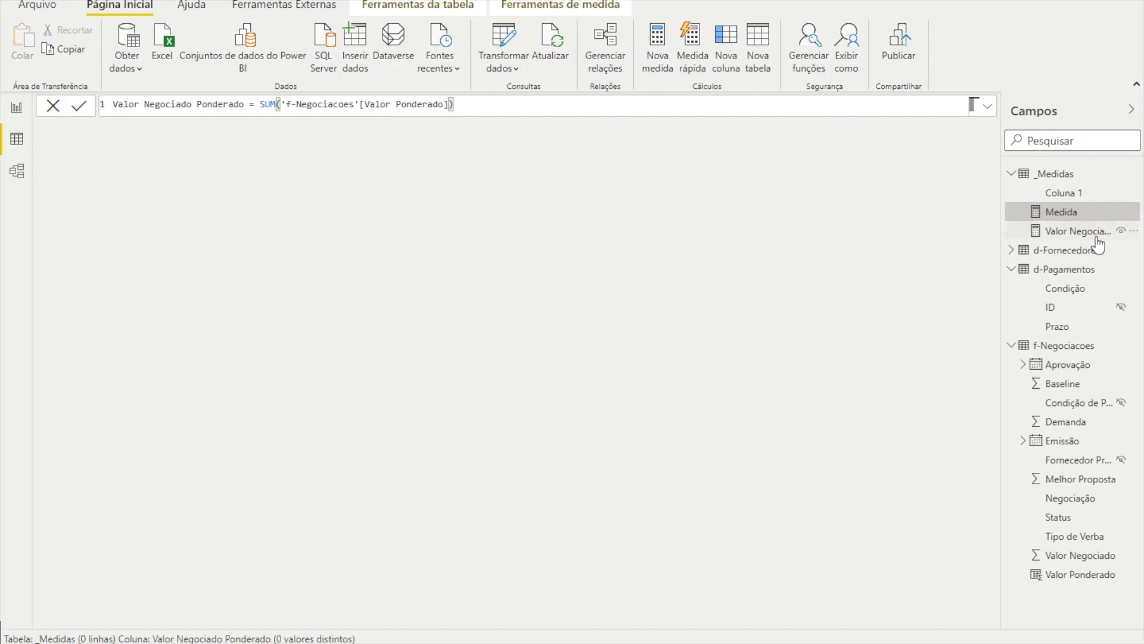
Step: Start a new measure in _Medidas named Payment Terms, opening its formula with the DIVIDE function
{"action": "right_click", "coordinate": [1055, 180]}
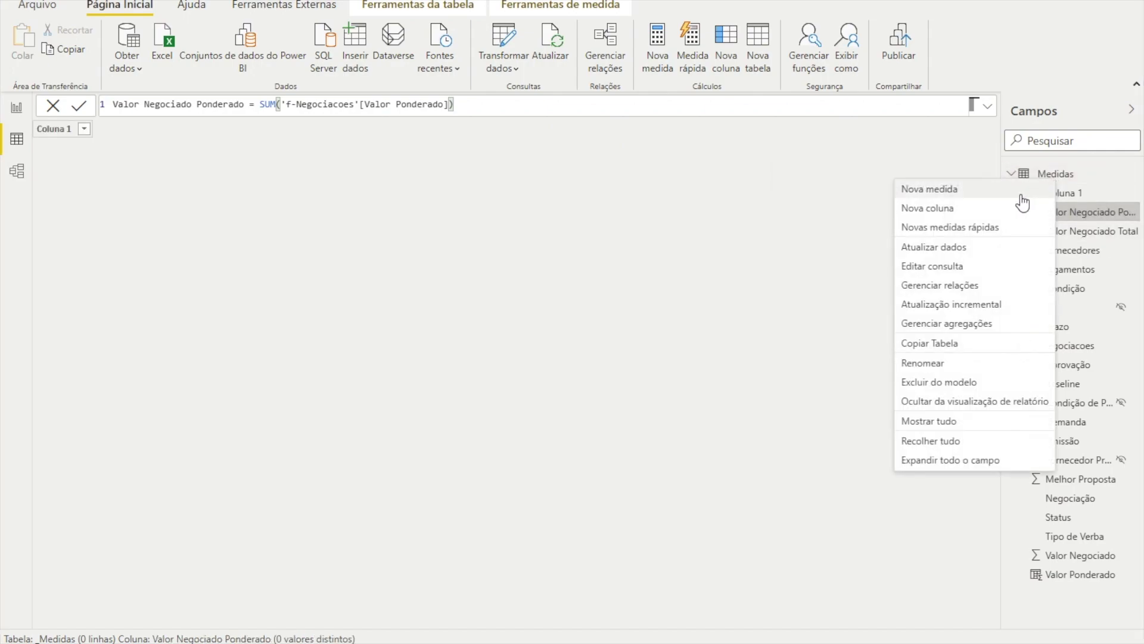
{"action": "left_click", "coordinate": [1020, 192]}
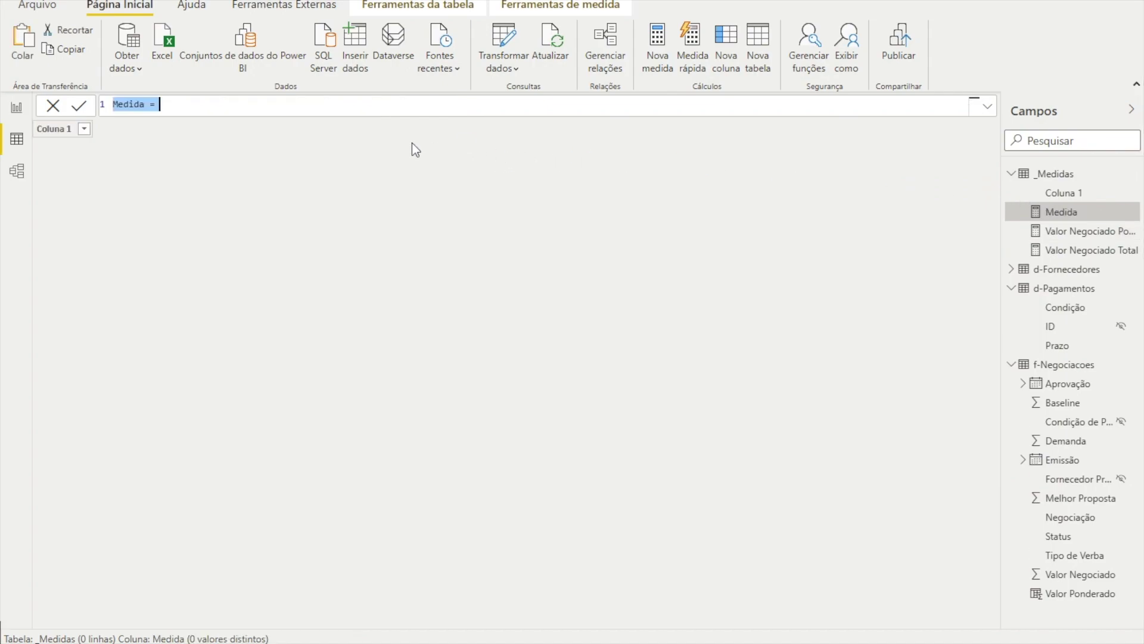
{"action": "type", "text": "0Pa"}
{"action": "key", "text": "BackSpace"}
{"action": "key", "text": "BackSpace"}
{"action": "key", "text": "BackSpace"}
{"action": "type", "text": "yment Termsn"}
{"action": "key", "text": "BackSpace"}
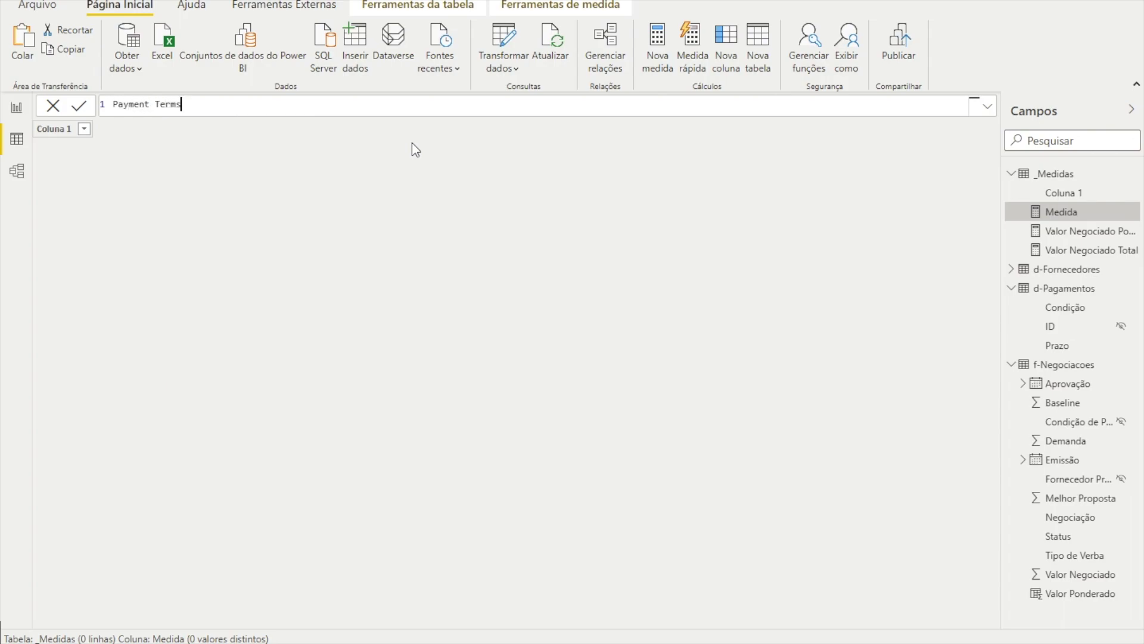
{"action": "type", "text": "= dui"}
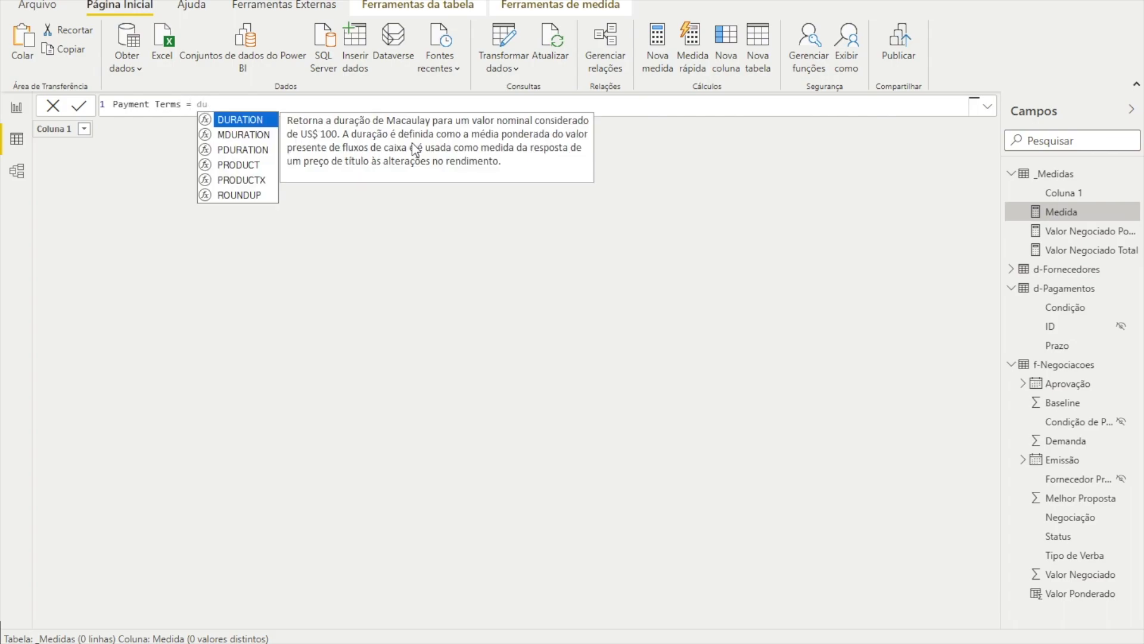
{"action": "key", "text": "BackSpace"}
{"action": "key", "text": "BackSpace"}
{"action": "type", "text": "iv"}
{"action": "key", "text": "Tab"}
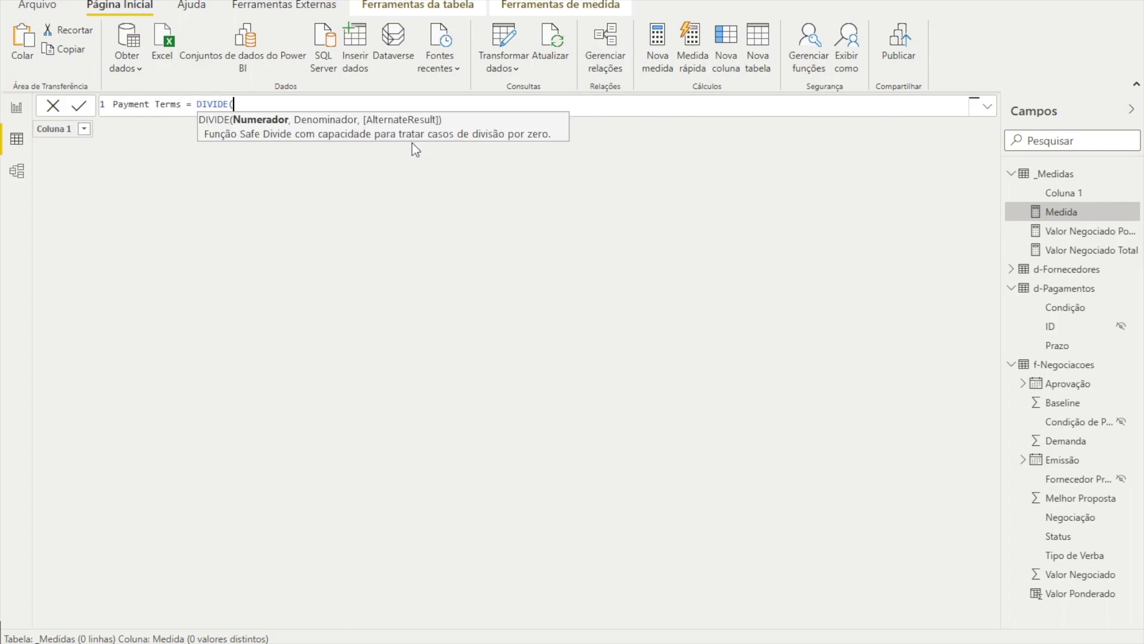
Step: Complete the DIVIDE formula with [Valor Negociado Ponderado], [Valor Negociado Total] and alternate result 0, and commit the measure
{"action": "type", "text": "pon"}
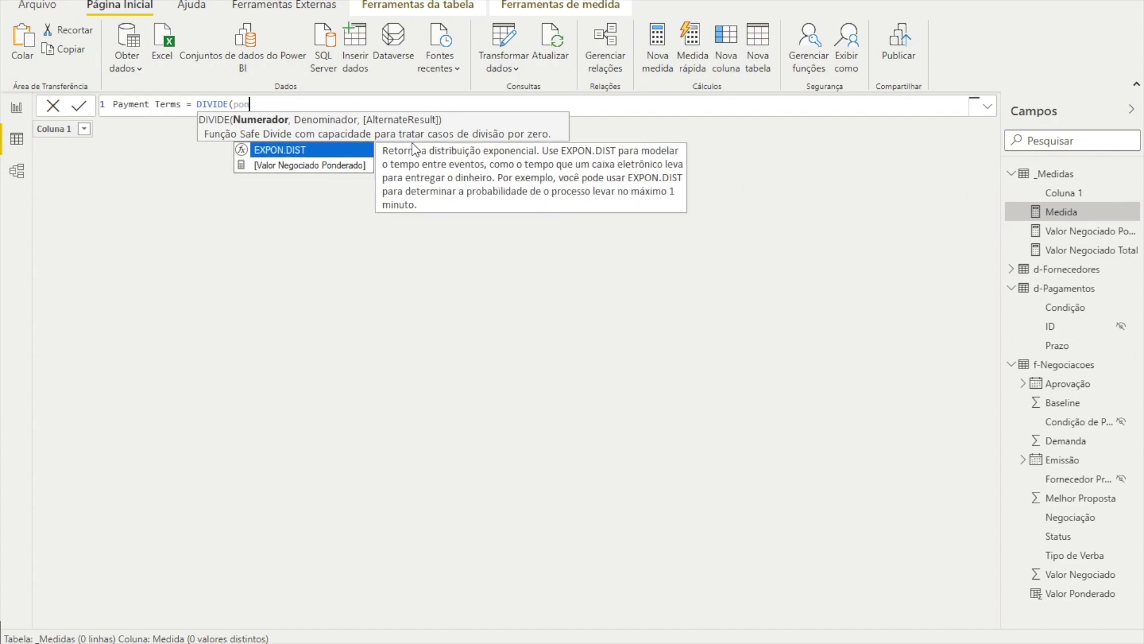
{"action": "key", "text": "Tab"}
{"action": "type", "text": ",val"}
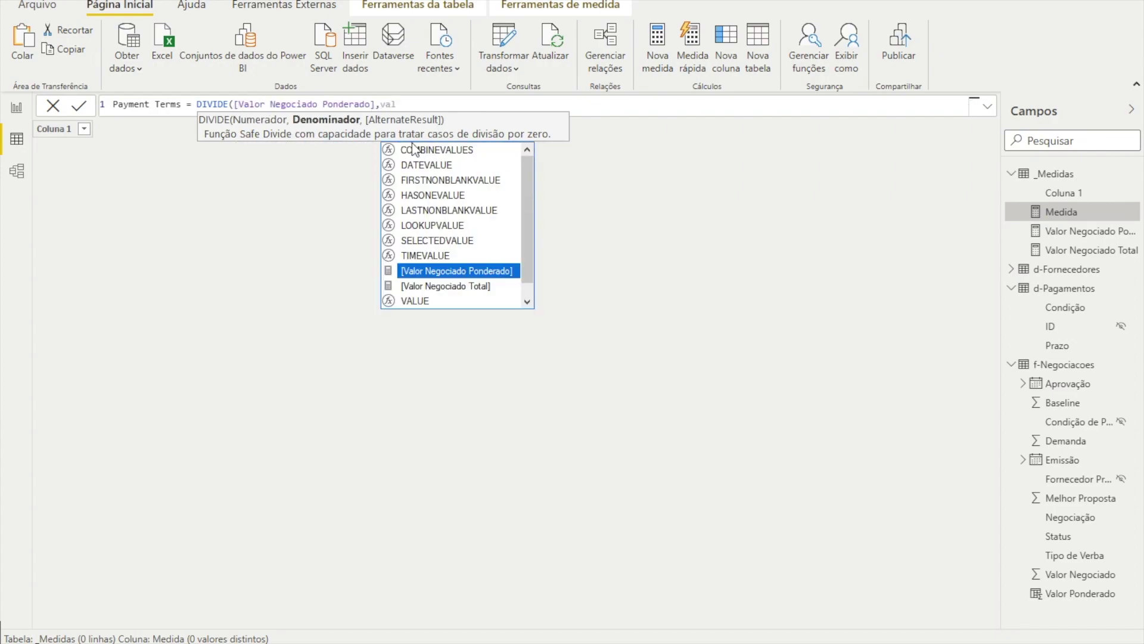
{"action": "key", "text": "Down"}
{"action": "key", "text": "Tab"}
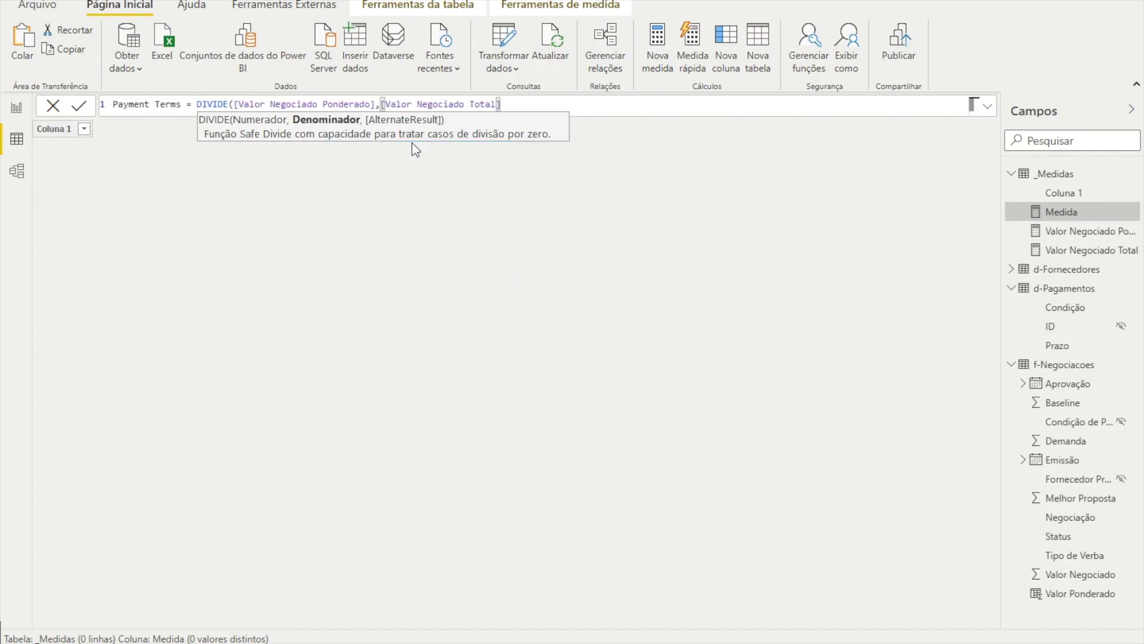
{"action": "type", "text": ",0)"}
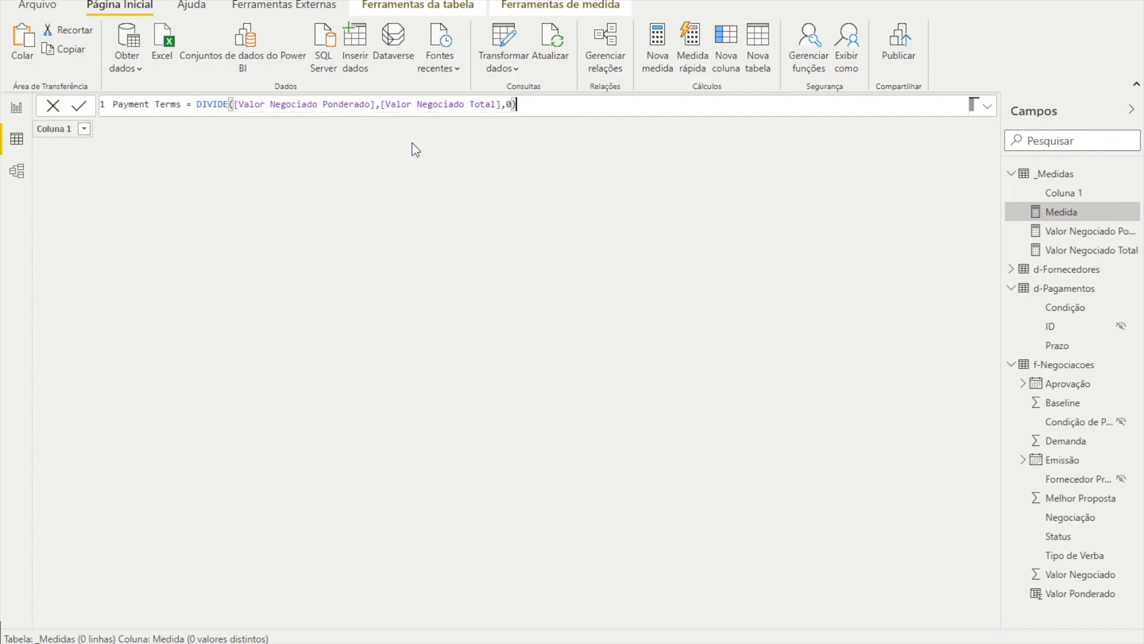
{"action": "key", "text": "Return"}
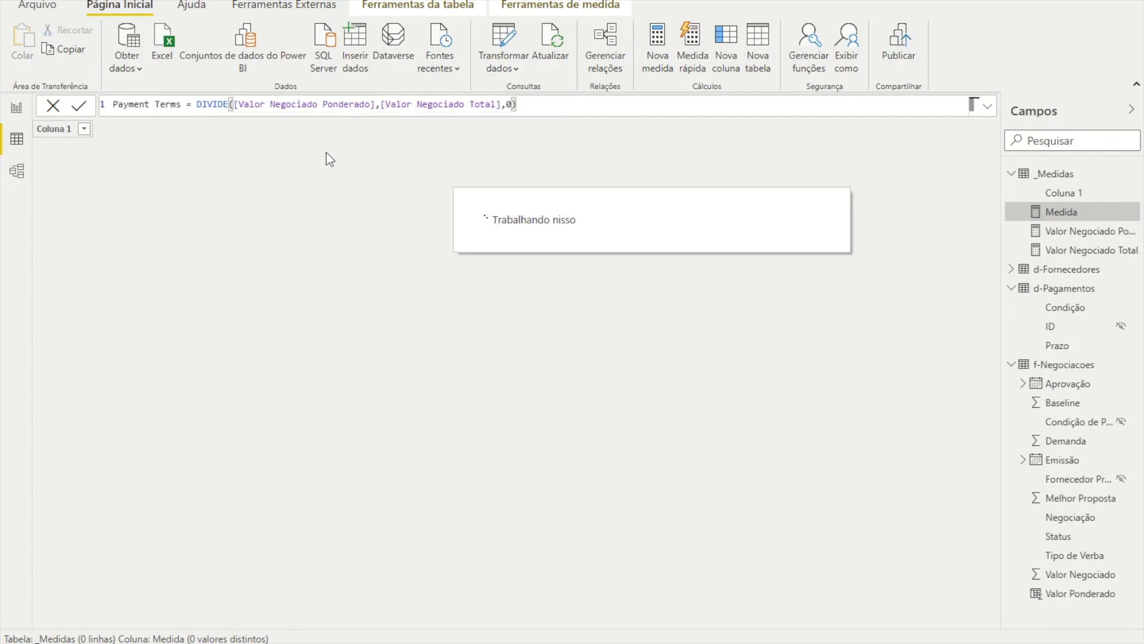
Step: Add a card visual showing Payment Terms to the report page and reduce its height
{"action": "left_click", "coordinate": [16, 108]}
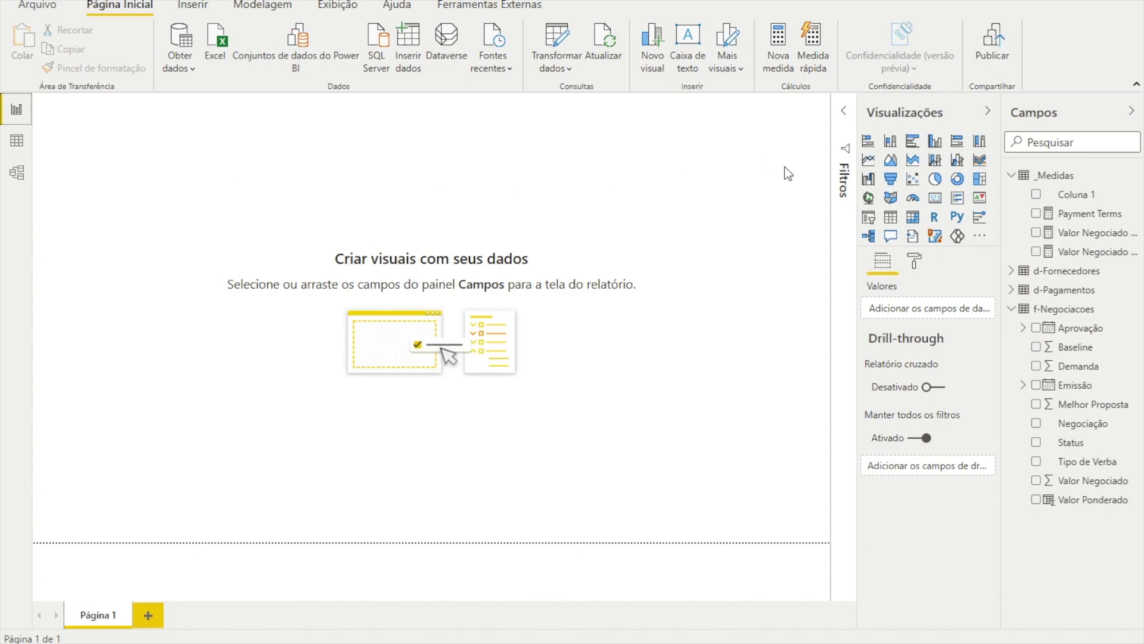
{"action": "left_click", "coordinate": [935, 198]}
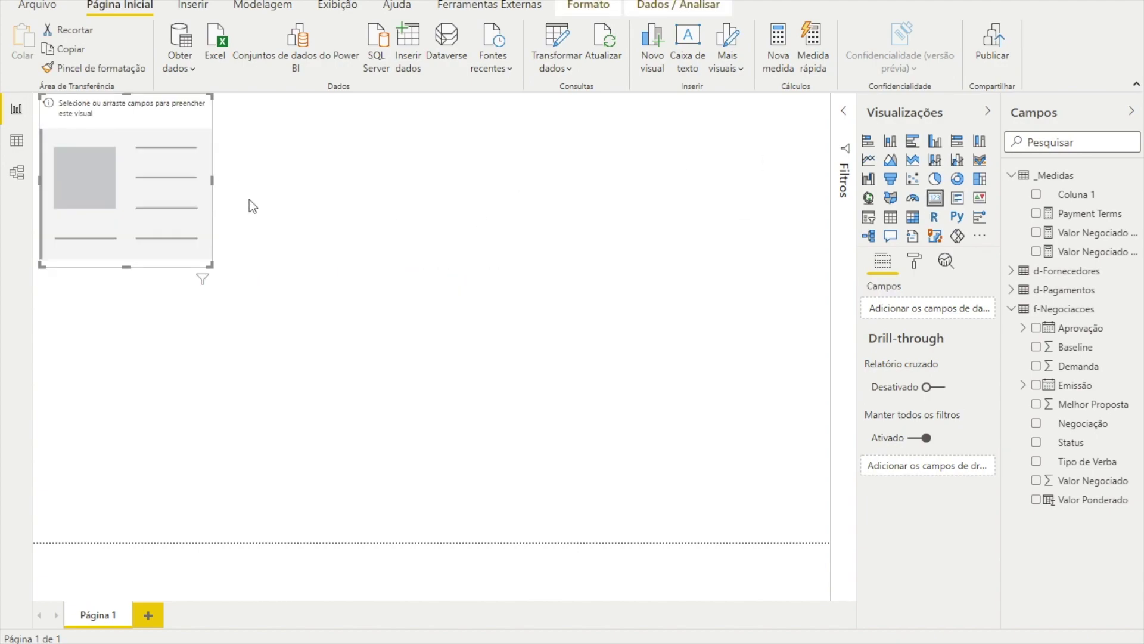
{"action": "left_click_drag", "start_coordinate": [1086, 214], "coordinate": [946, 316]}
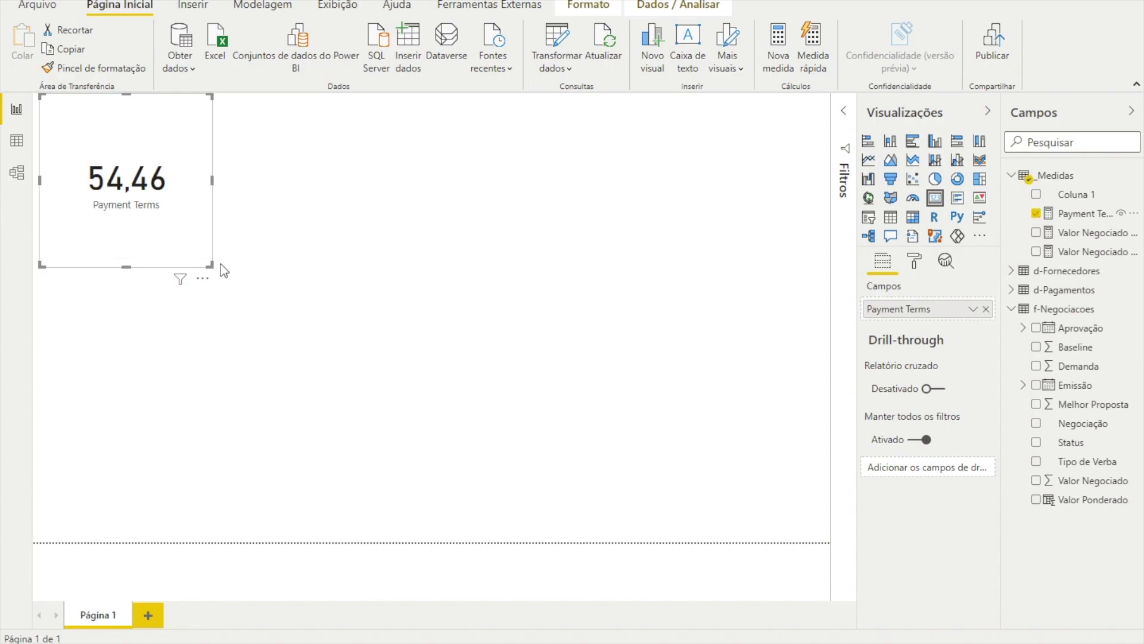
{"action": "left_click_drag", "start_coordinate": [213, 266], "coordinate": [219, 212]}
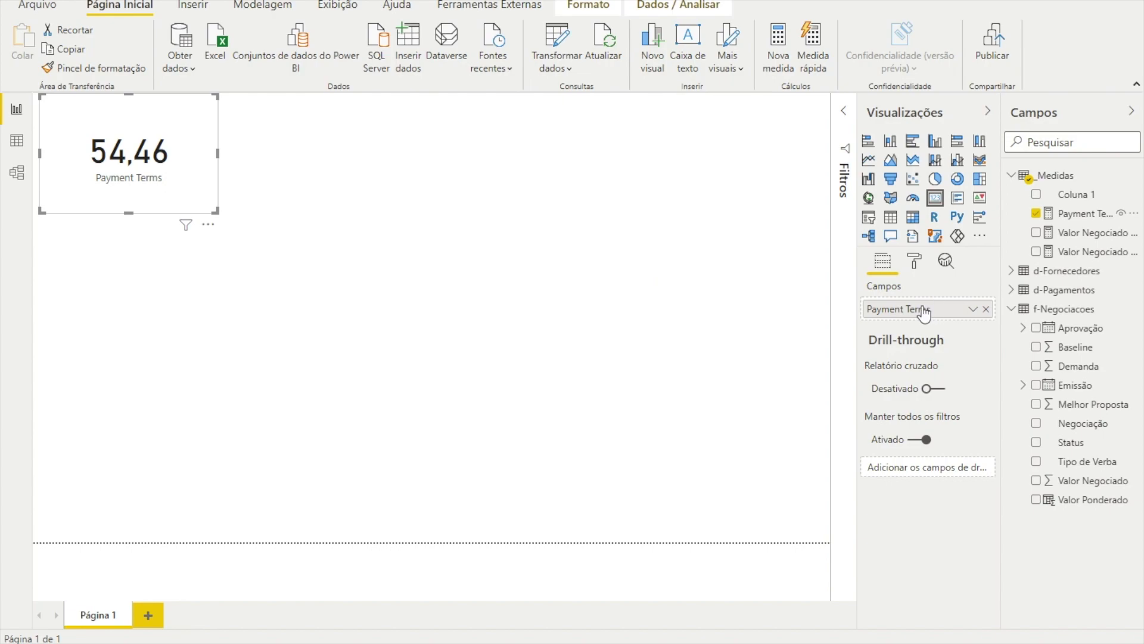
Step: Format the Payment Terms measure as a whole number (Número inteiro)
{"action": "left_click", "coordinate": [655, 5]}
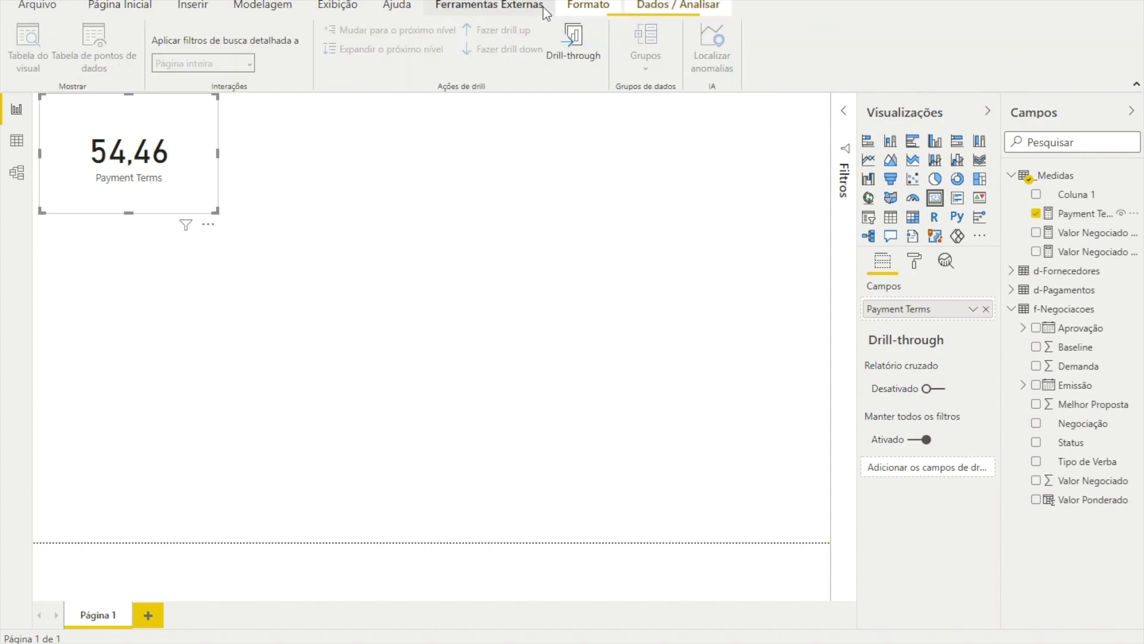
{"action": "left_click", "coordinate": [589, 8]}
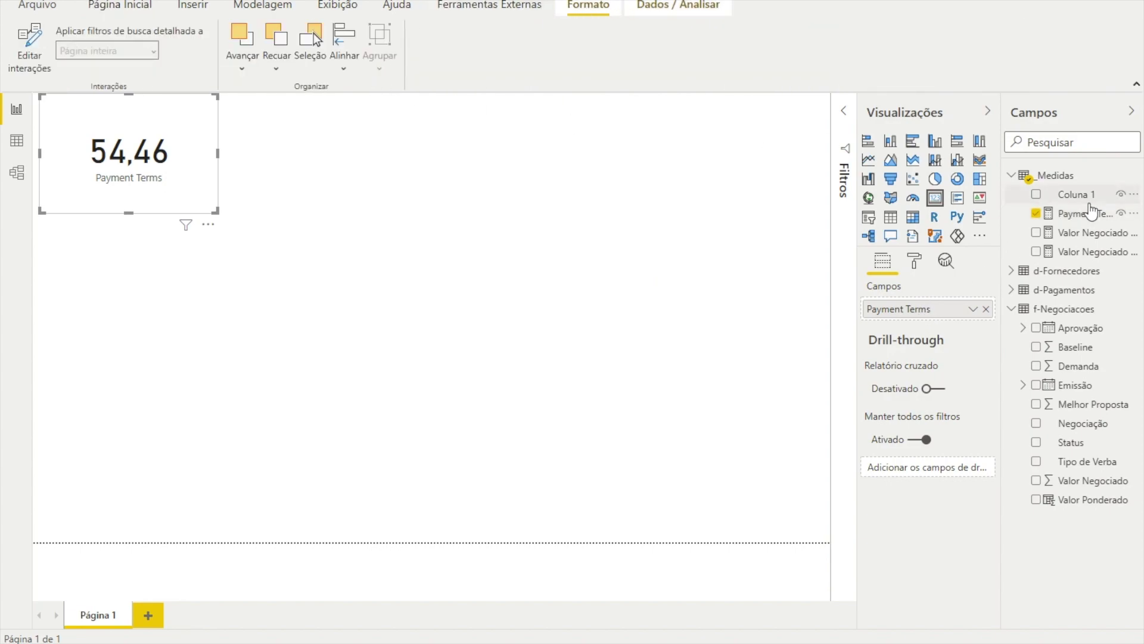
{"action": "left_click", "coordinate": [1089, 215]}
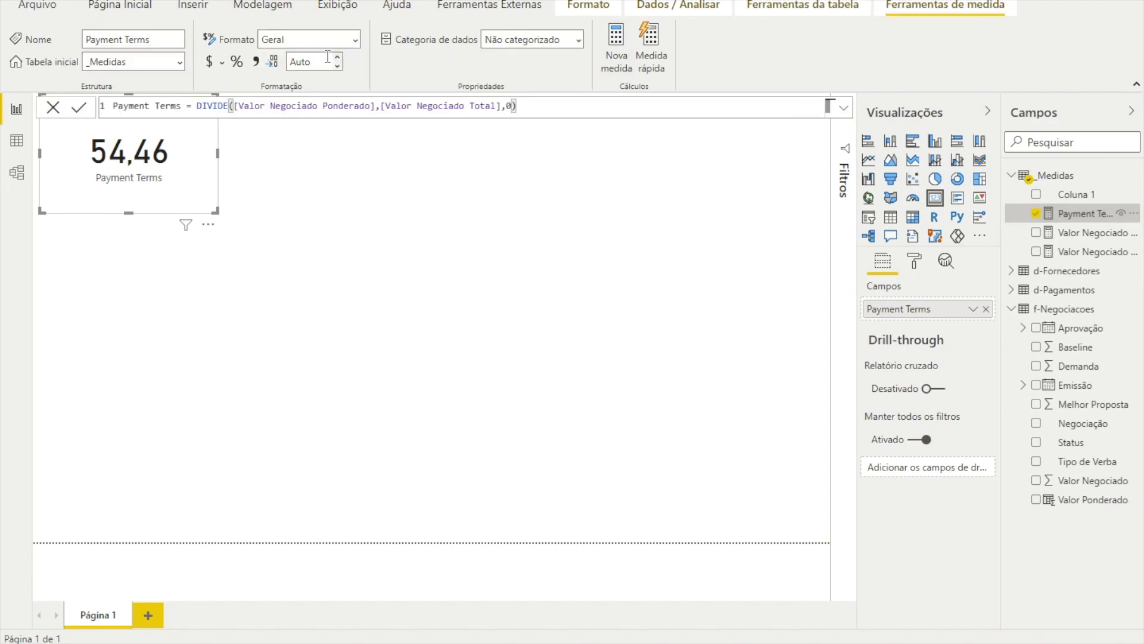
{"action": "left_click", "coordinate": [356, 41]}
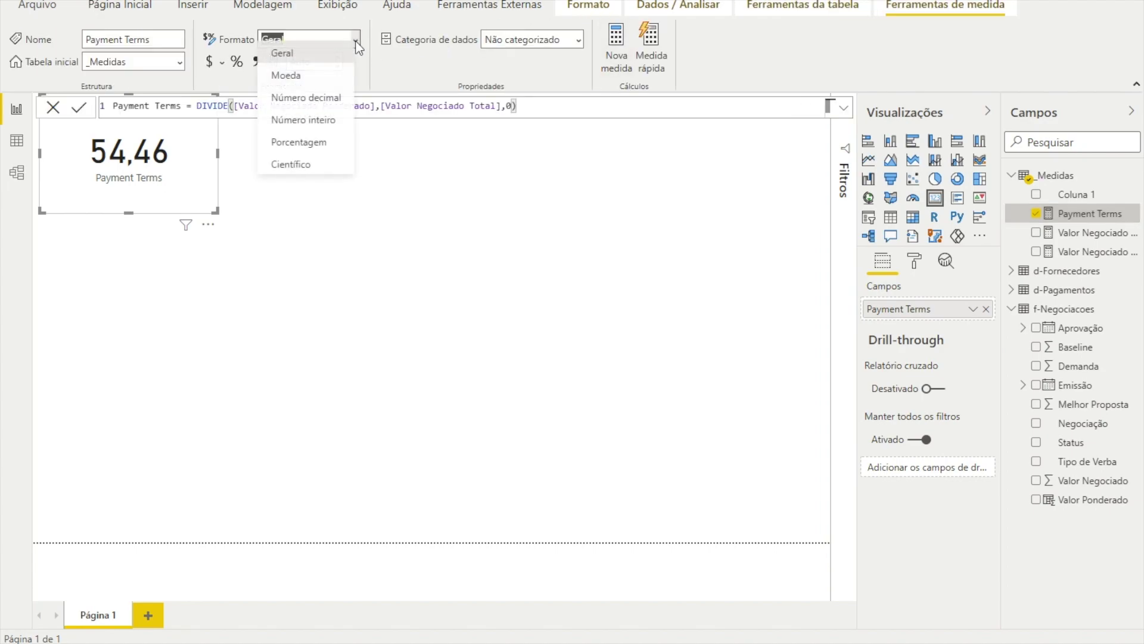
{"action": "left_click", "coordinate": [323, 129]}
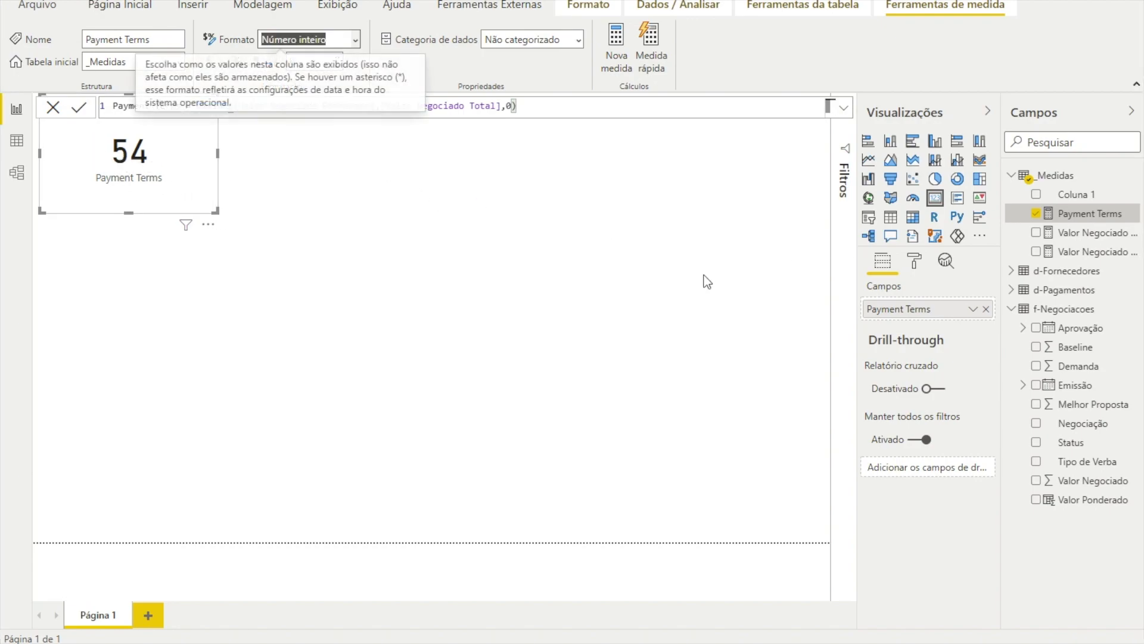
Step: Delete the unused Coluna 1 column of the _Medidas table from the model
{"action": "left_click", "coordinate": [1133, 195]}
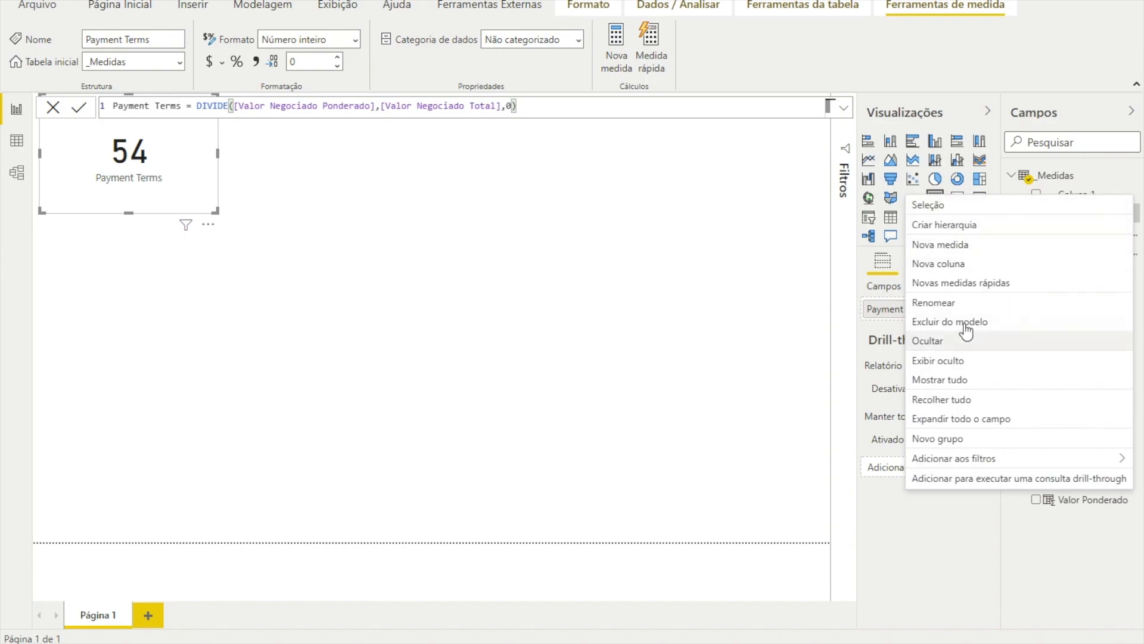
{"action": "left_click", "coordinate": [963, 324]}
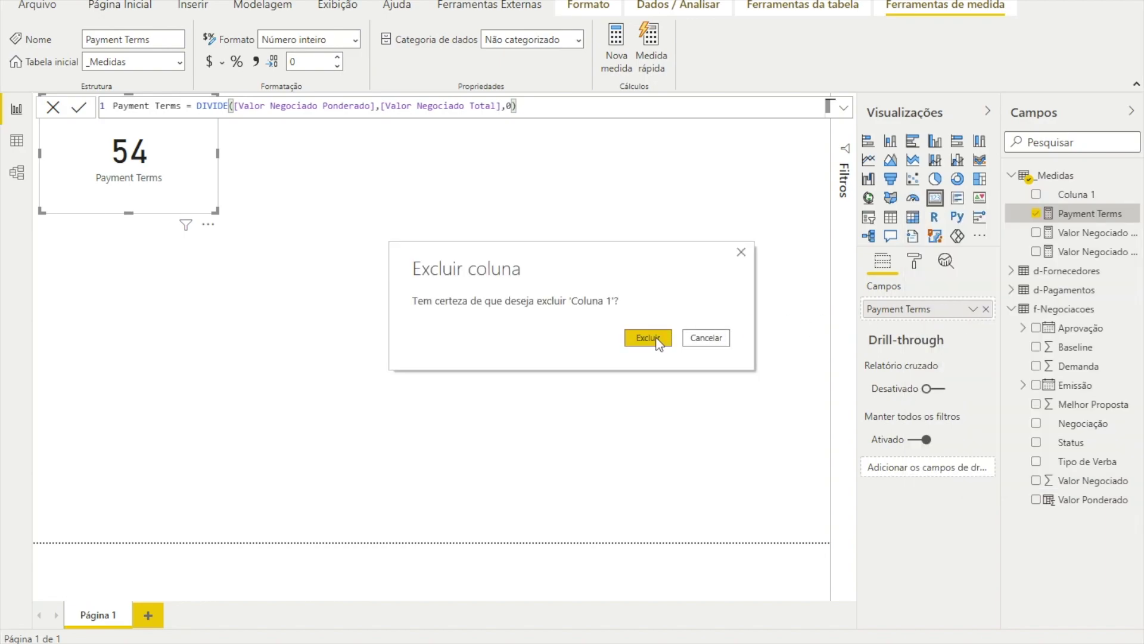
{"action": "left_click", "coordinate": [656, 335]}
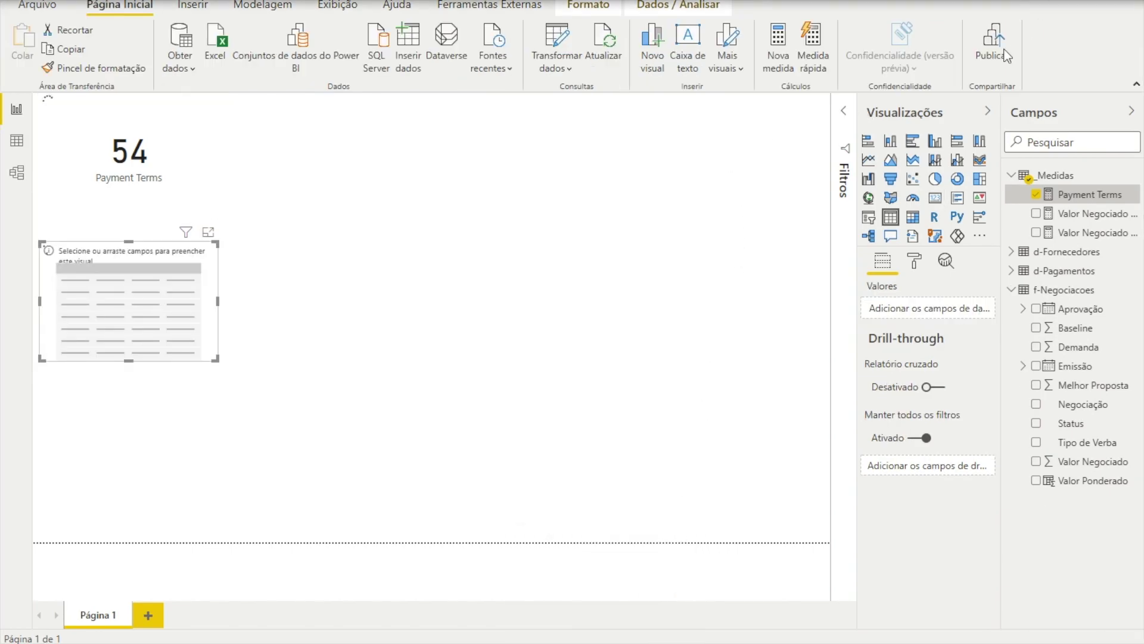
Step: Move the empty table visual slightly lower and fill it with Tipo de Verba and Payment Terms
{"action": "left_click_drag", "start_coordinate": [167, 282], "coordinate": [172, 306]}
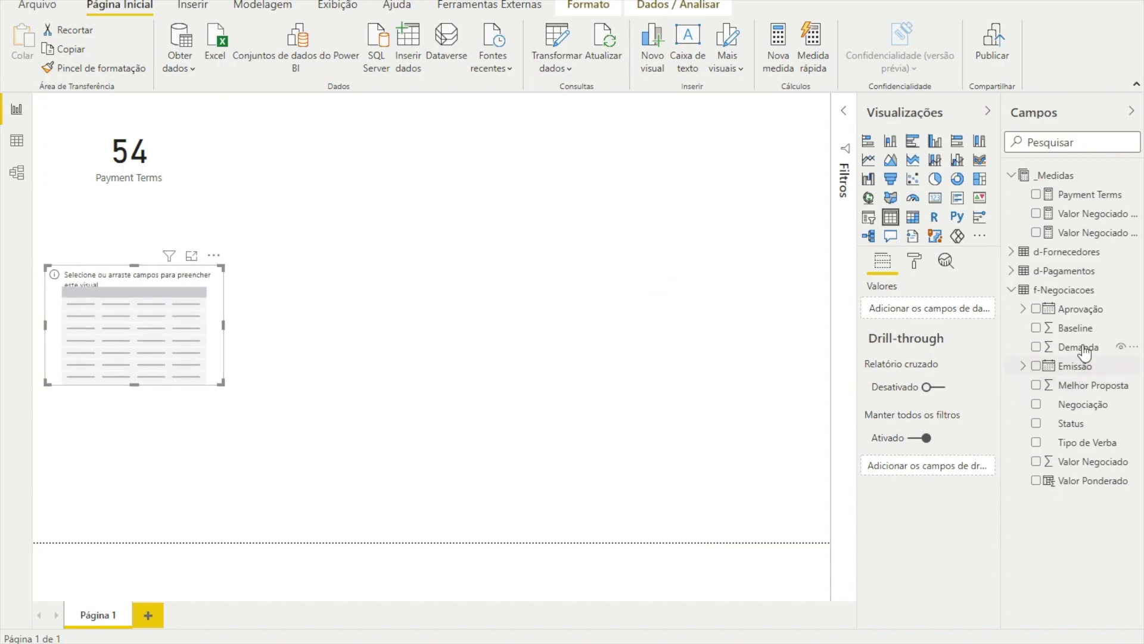
{"action": "left_click_drag", "start_coordinate": [1087, 444], "coordinate": [937, 311]}
{"action": "left_click_drag", "start_coordinate": [1079, 195], "coordinate": [954, 316]}
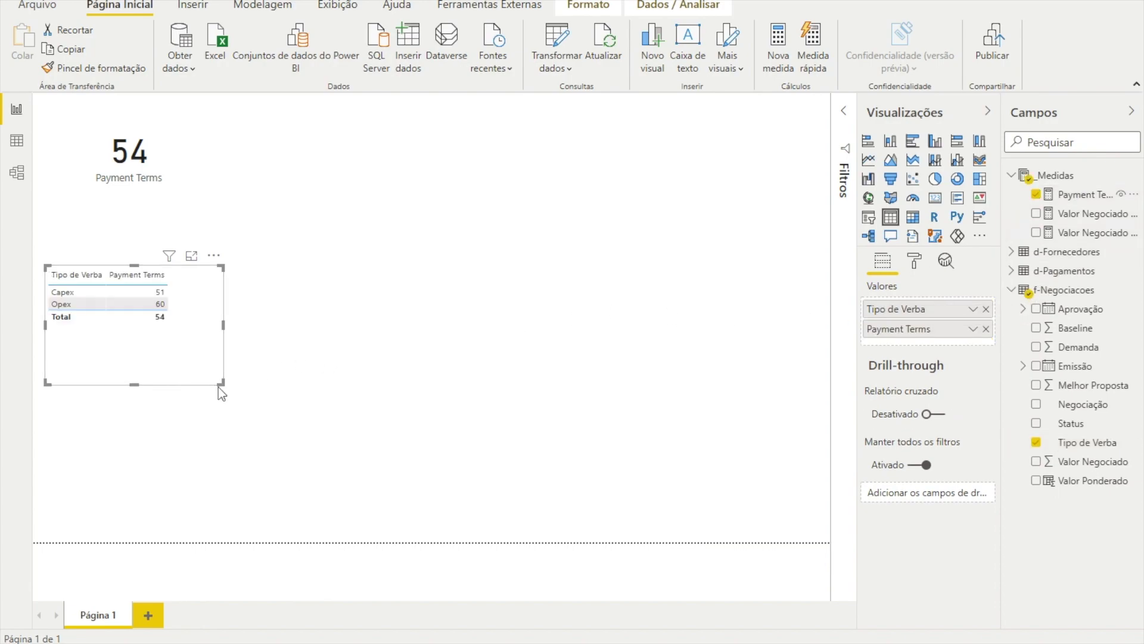
Step: Reduce the height of the Tipo de Verba table visual slightly so it fits its rows more closely
{"action": "left_click_drag", "start_coordinate": [219, 384], "coordinate": [224, 354]}
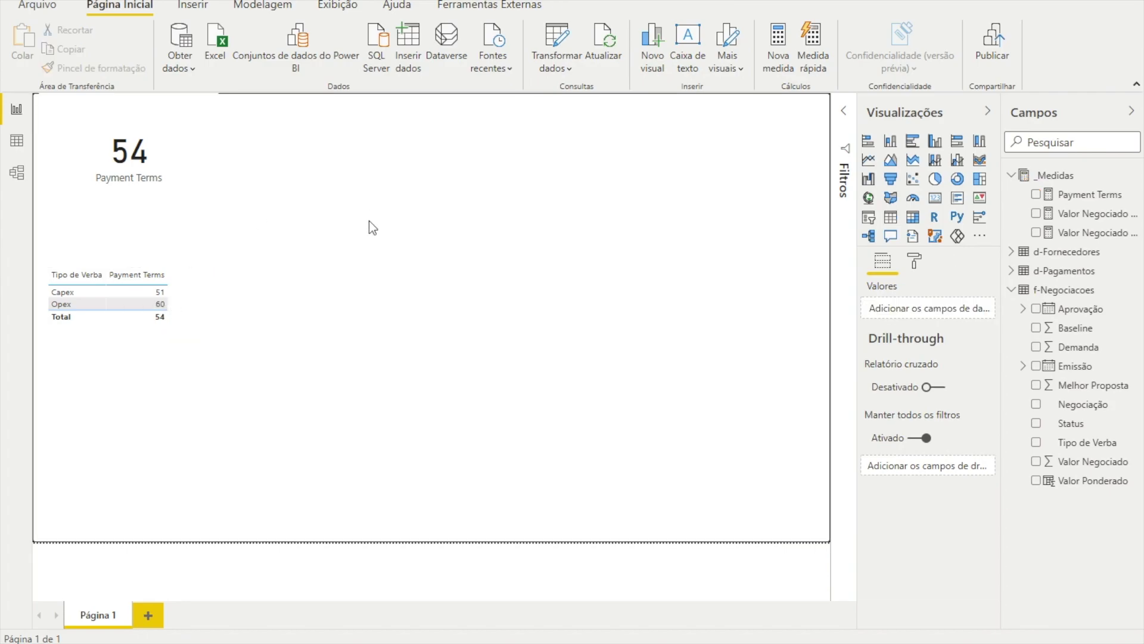
Step: Examine the Condição de Pagto ID and Valor Ponderado columns in the rows of the f-Negociacoes data table
{"action": "left_click", "coordinate": [30, 140]}
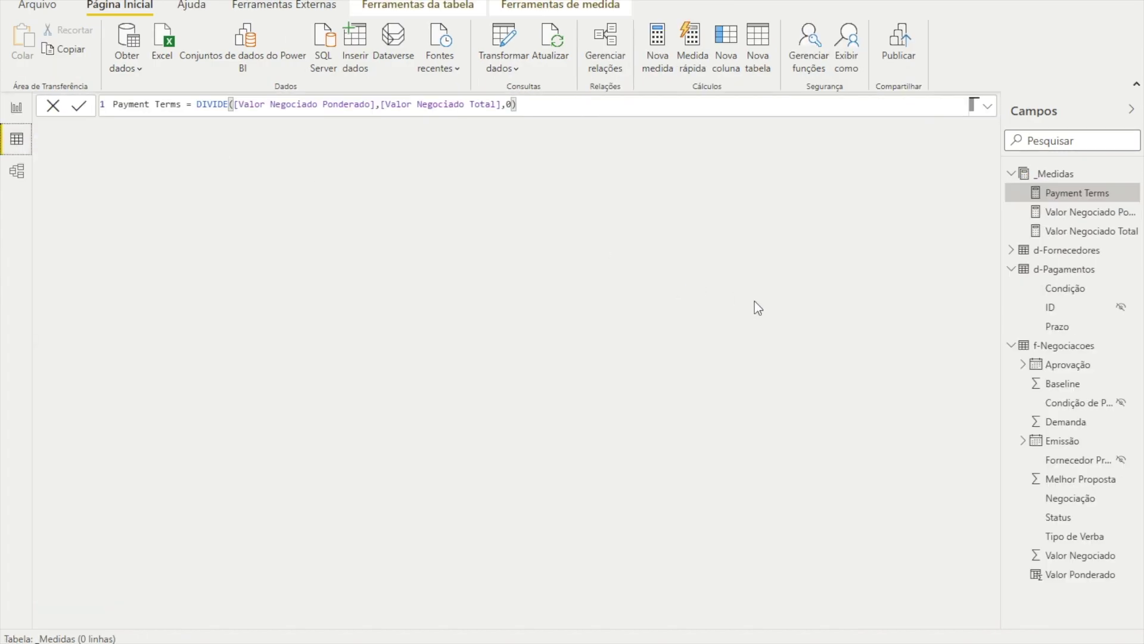
{"action": "left_click", "coordinate": [1077, 275]}
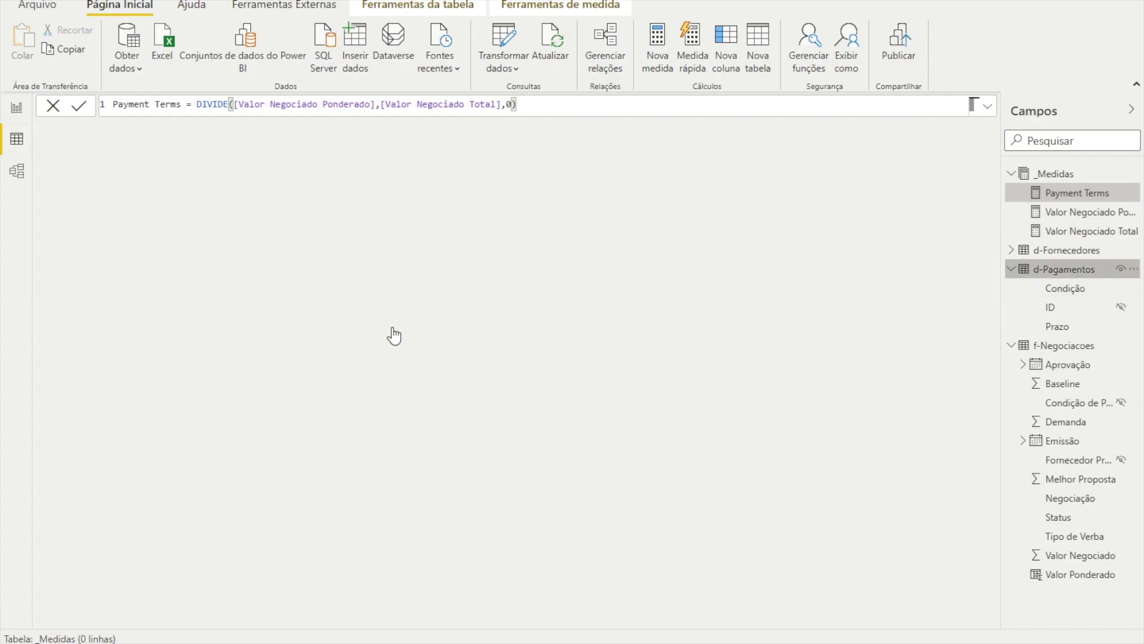
{"action": "left_click", "coordinate": [1068, 346]}
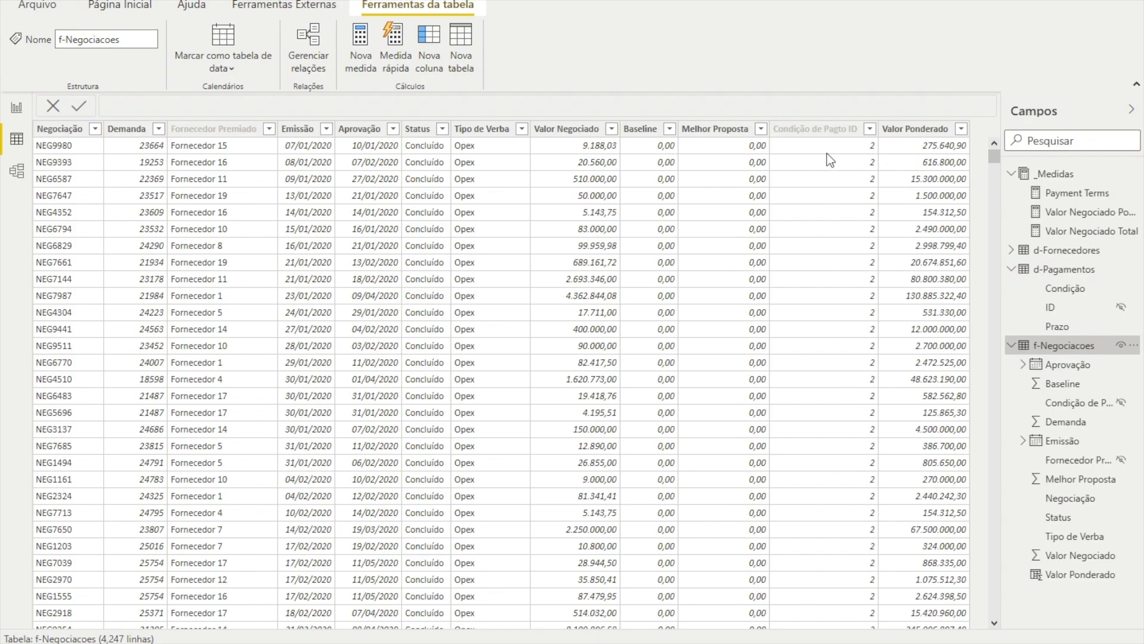
{"action": "scroll", "coordinate": [898, 327], "scroll_direction": "down", "scroll_amount": 6}
{"action": "scroll", "coordinate": [897, 326], "scroll_direction": "up", "scroll_amount": 6}
{"action": "scroll", "coordinate": [898, 327], "scroll_direction": "down", "scroll_amount": 20}
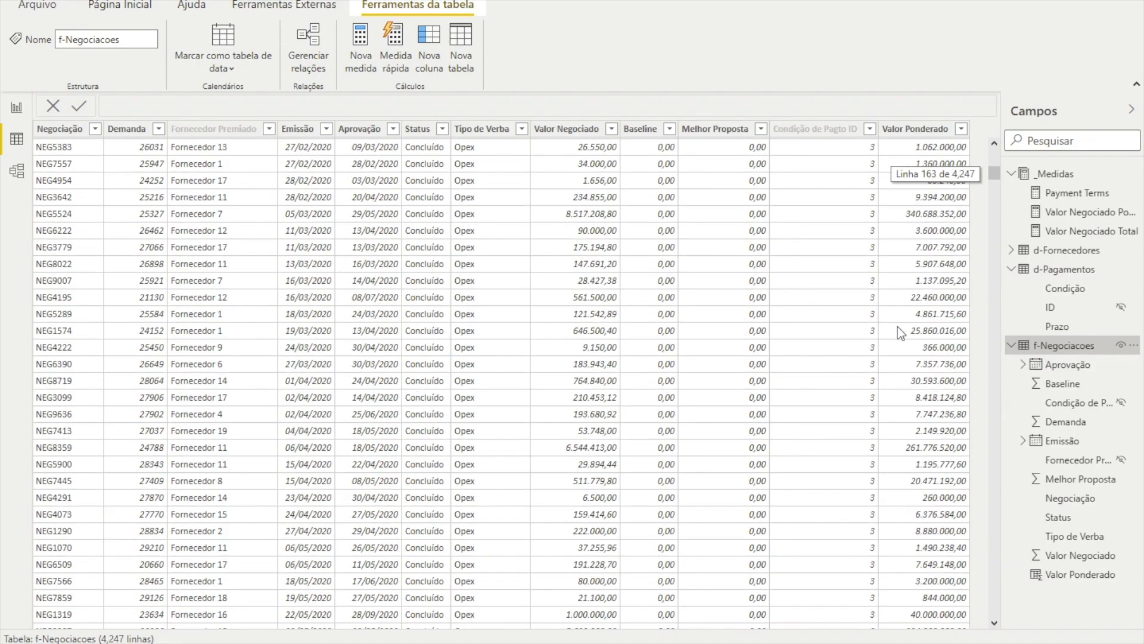
{"action": "scroll", "coordinate": [897, 327], "scroll_direction": "up", "scroll_amount": 20}
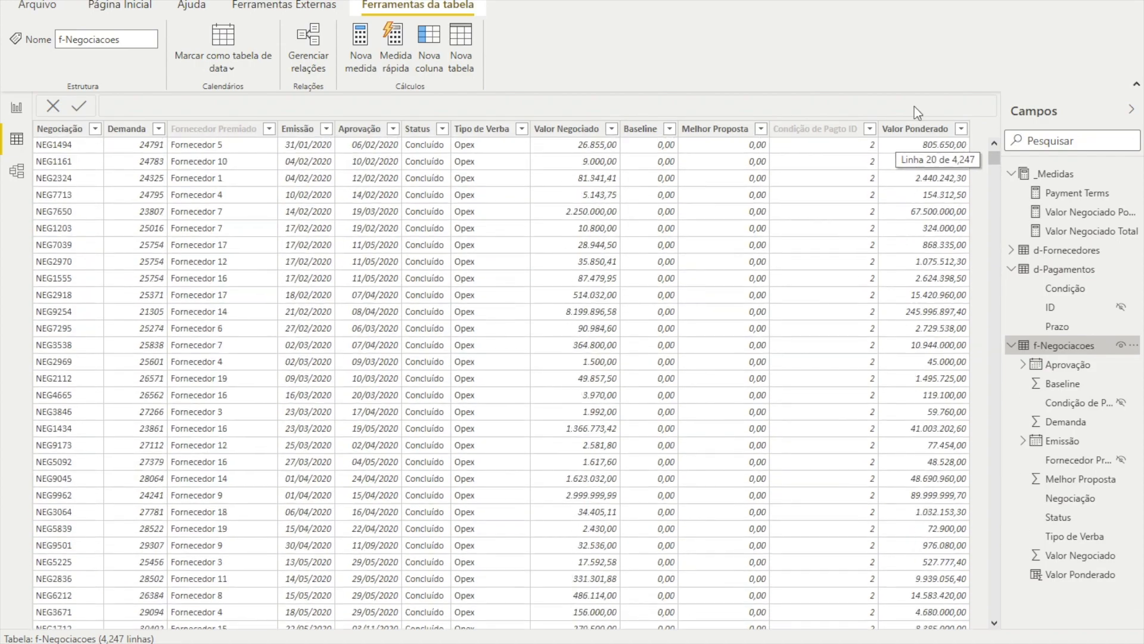
{"action": "scroll", "coordinate": [917, 265], "scroll_direction": "up", "scroll_amount": 6}
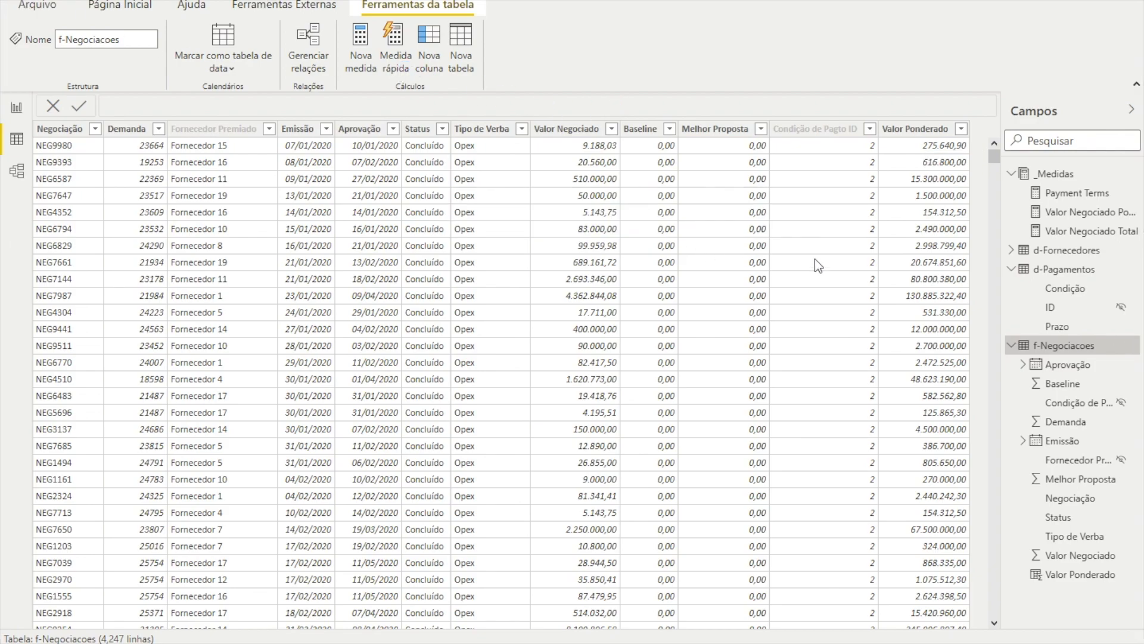
Step: Return to the report and create a new measure named Payment Terms DAX in the _Medidas table
{"action": "left_click", "coordinate": [17, 109]}
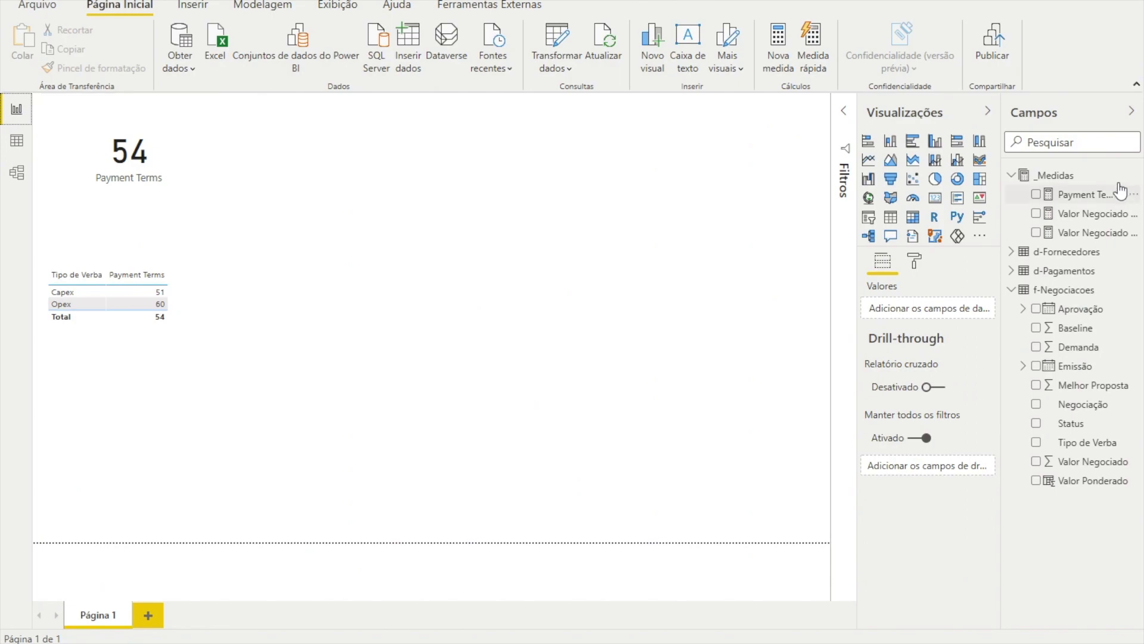
{"action": "right_click", "coordinate": [1066, 175]}
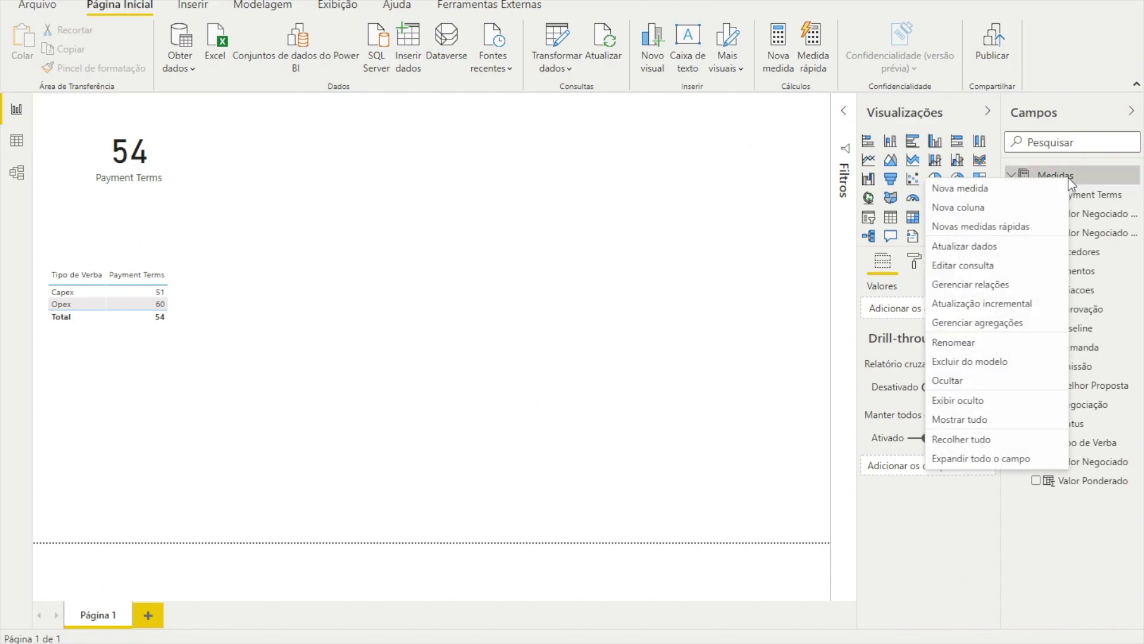
{"action": "left_click", "coordinate": [1029, 195]}
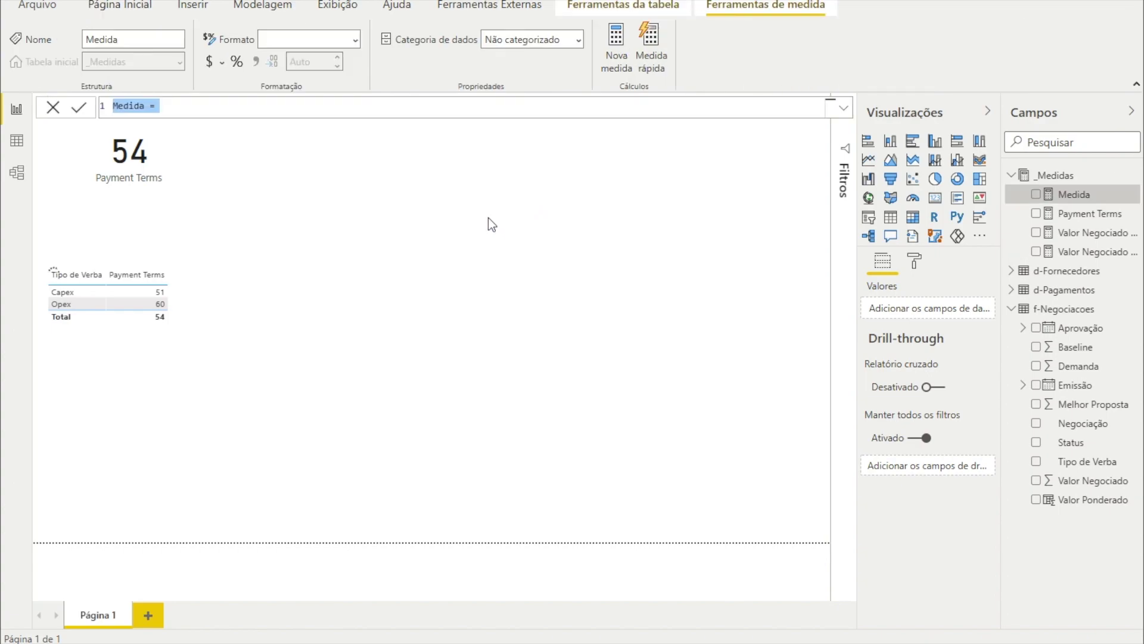
{"action": "type", "text": "Pa"}
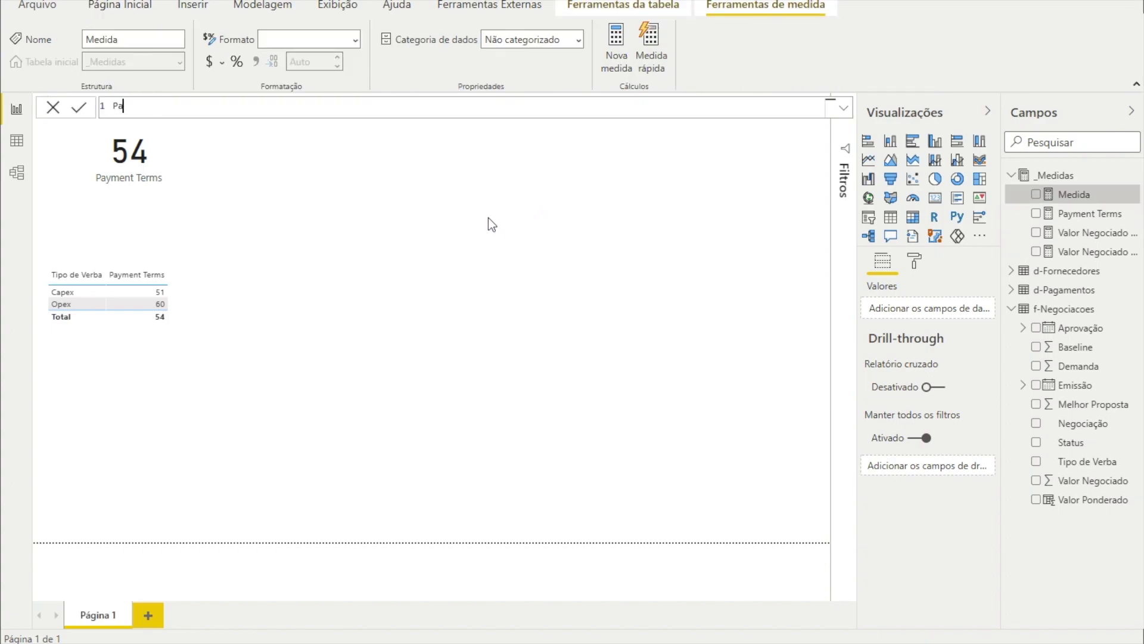
{"action": "type", "text": "yment Terms DAX ="}
{"action": "key", "text": "shift+Return"}
{"action": "key", "text": "shift+Return"}
Step: Begin the measure's expression with SUMX over 'f-Negociacoes', using 'f-Negociacoes'[Valor Negociado] as the first factor
{"action": "type", "text": "sum"}
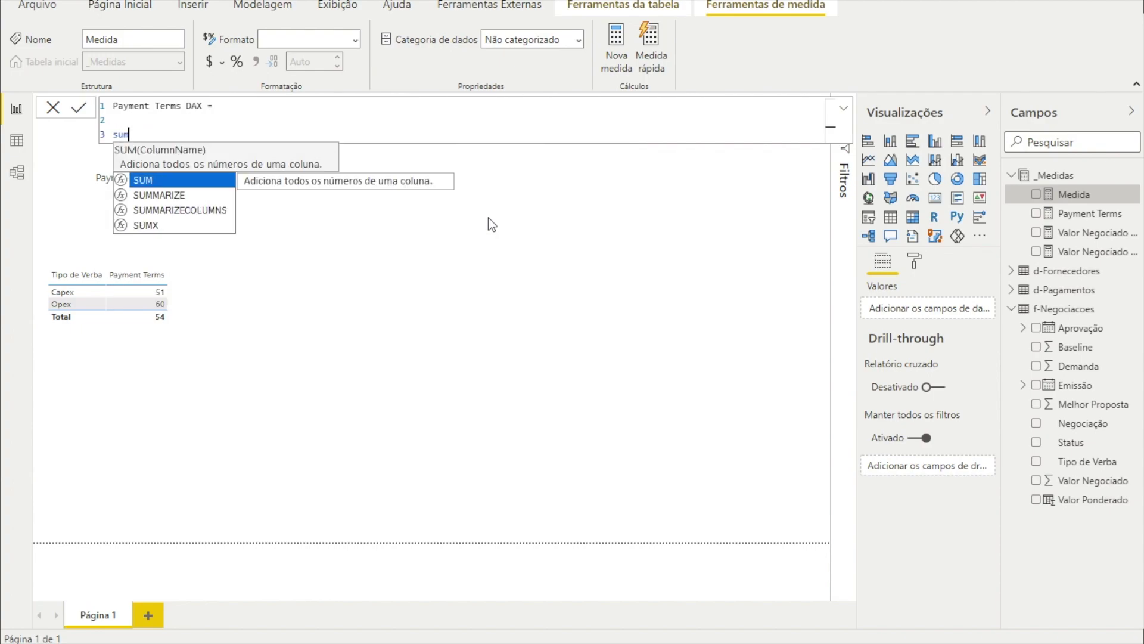
{"action": "key", "text": "Down"}
{"action": "key", "text": "Down"}
{"action": "key", "text": "Down"}
{"action": "key", "text": "Tab"}
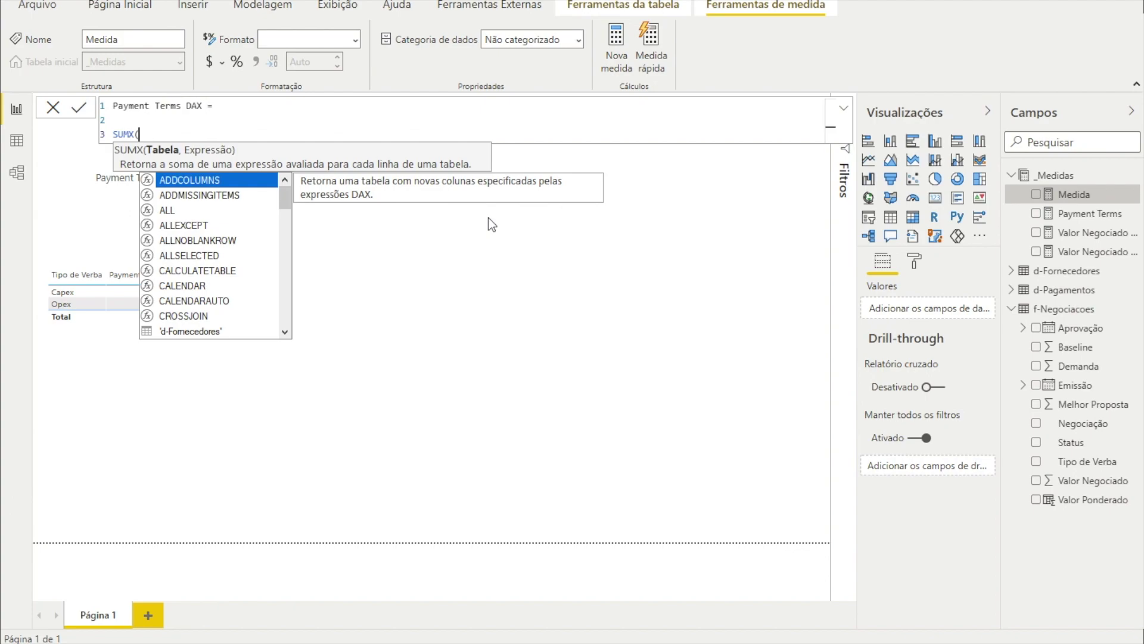
{"action": "type", "text": "'f-Neg"}
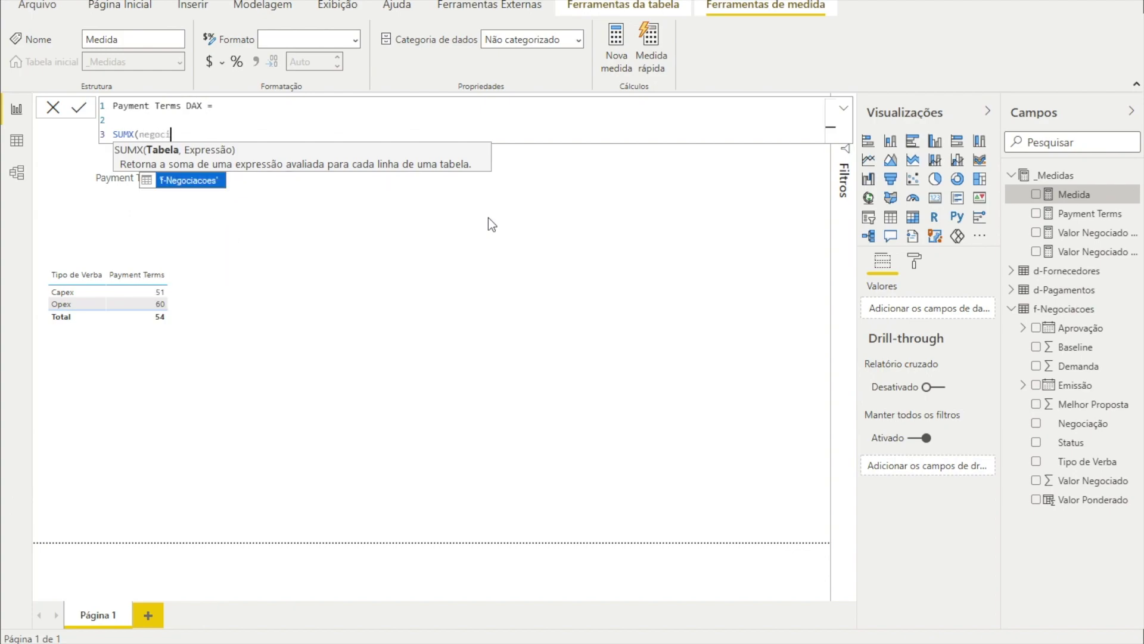
{"action": "key", "text": "Tab"}
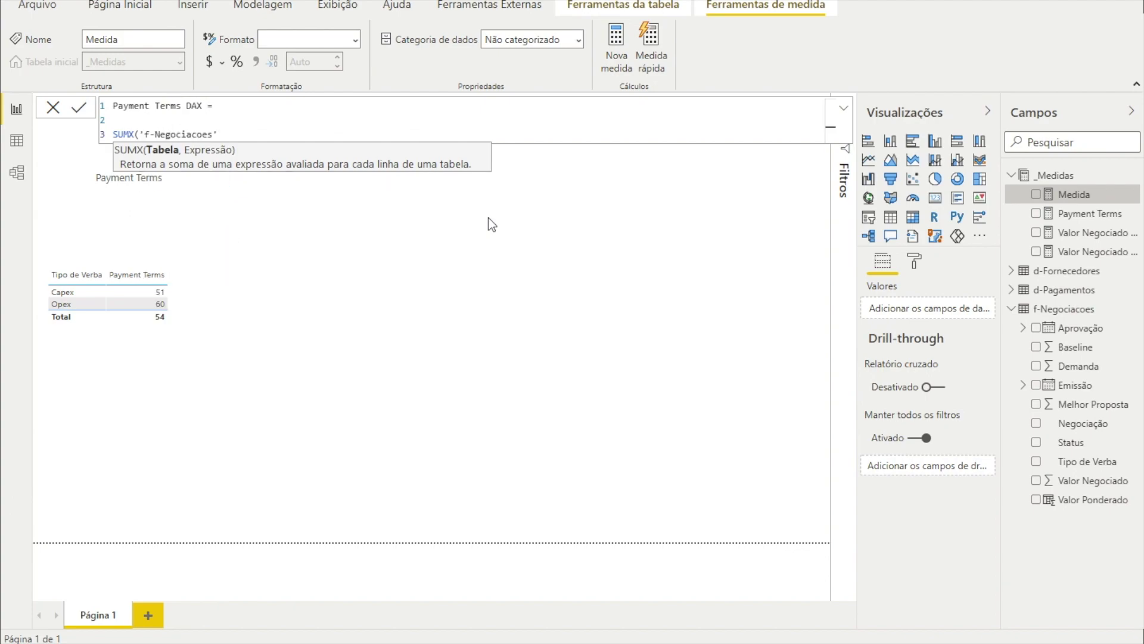
{"action": "type", "text": ","}
{"action": "type", "text": "valor"}
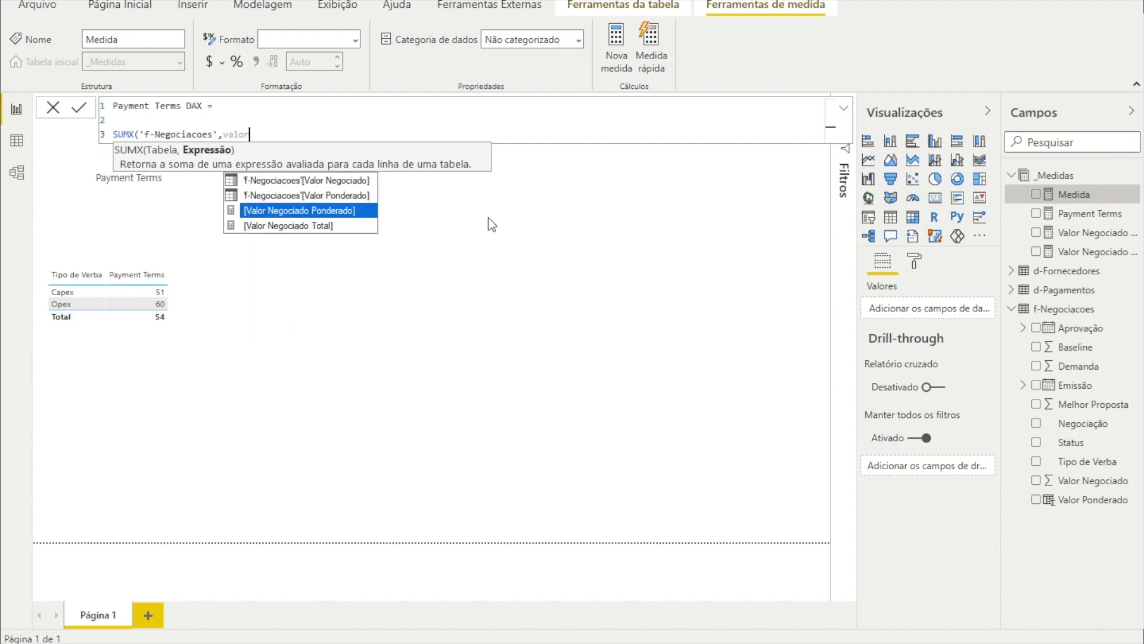
{"action": "key", "text": "Up"}
{"action": "key", "text": "Up"}
{"action": "key", "text": "Tab"}
Step: Multiply Valor Negociado by RELATED('d-Pagamentos'[Prazo]) and close the SUMX expression
{"action": "type", "text": "* real"}
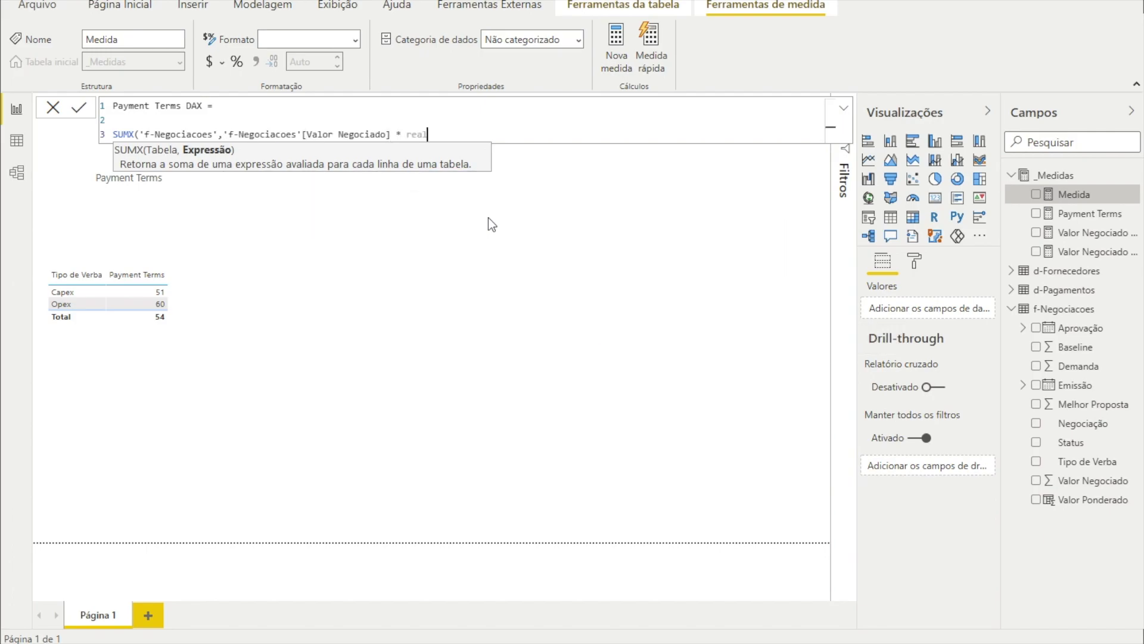
{"action": "key", "text": "BackSpace"}
{"action": "key", "text": "BackSpace"}
{"action": "type", "text": "l"}
{"action": "key", "text": "Tab"}
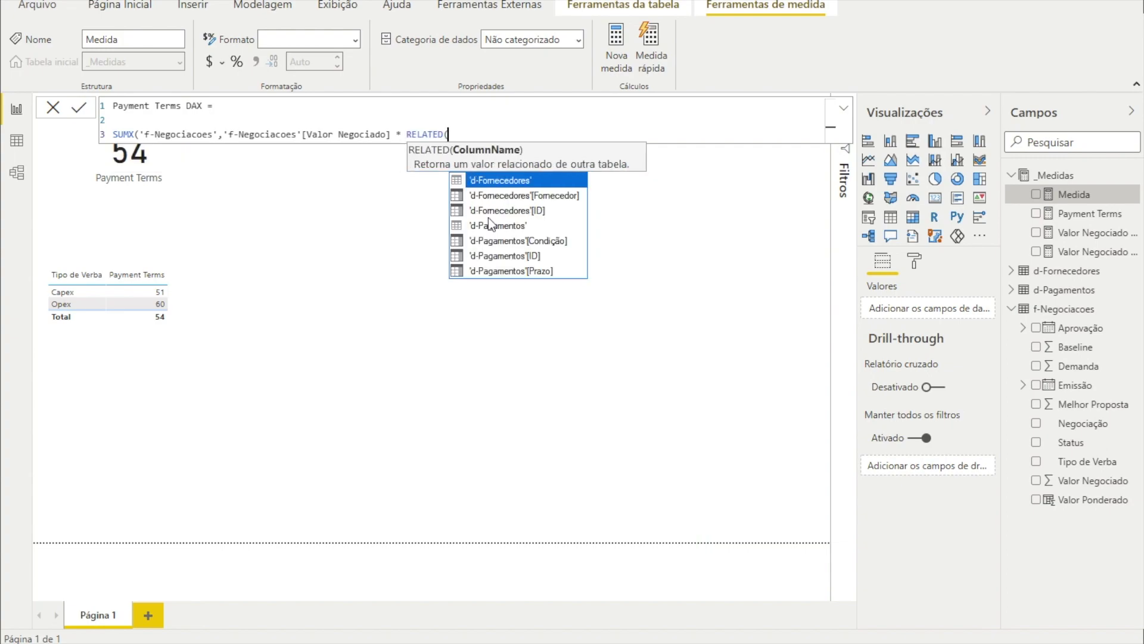
{"action": "type", "text": "pra"}
{"action": "key", "text": "Tab"}
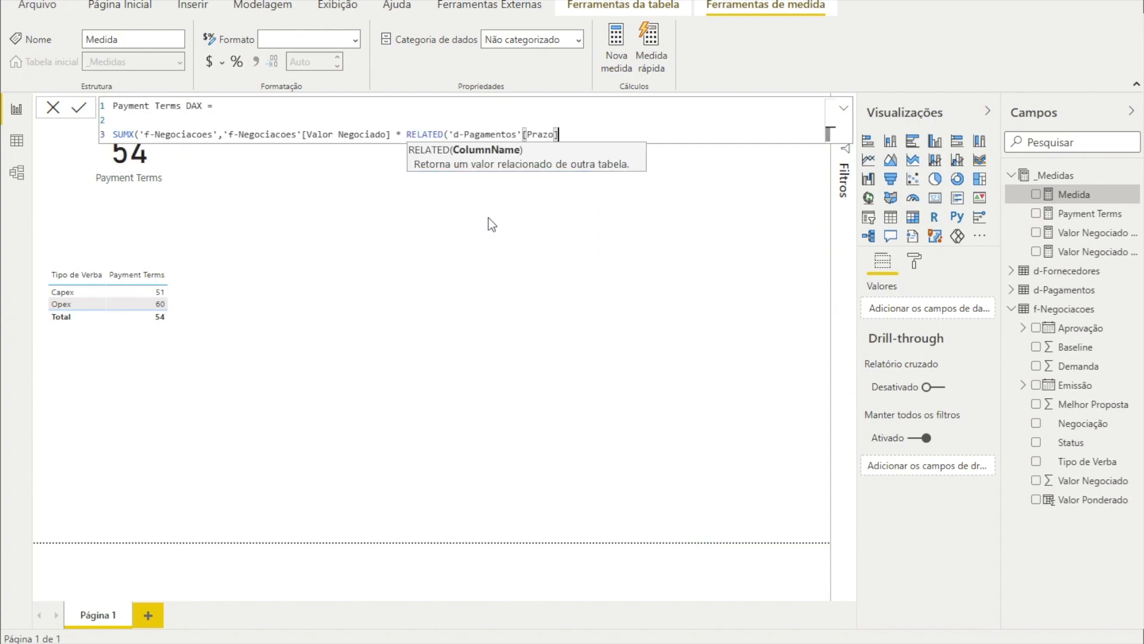
{"action": "type", "text": ")"}
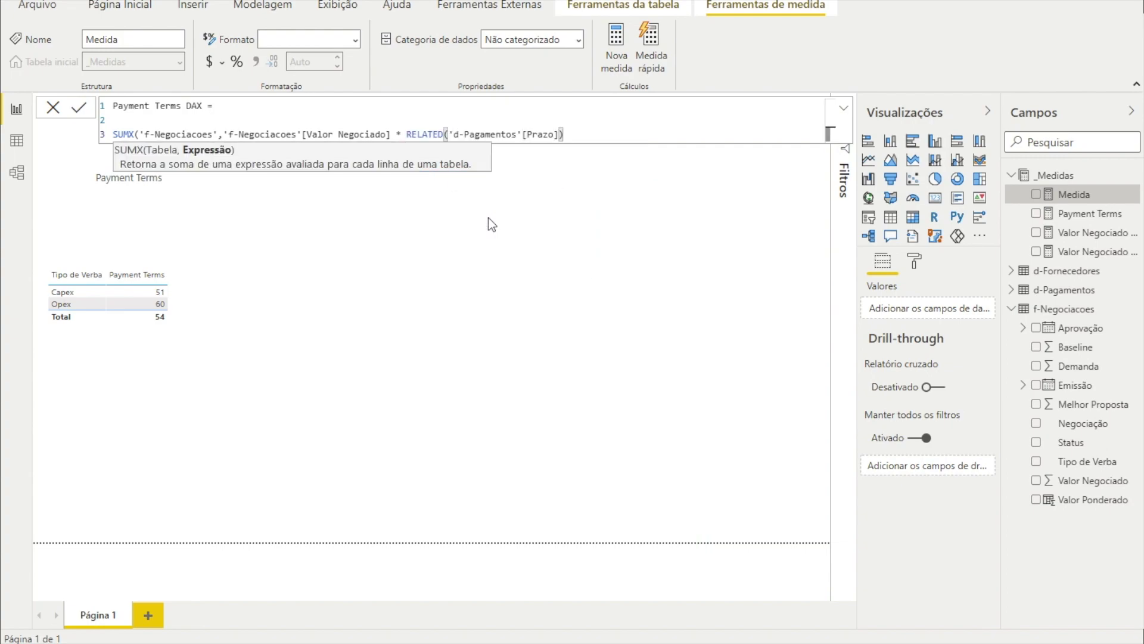
{"action": "type", "text": ")"}
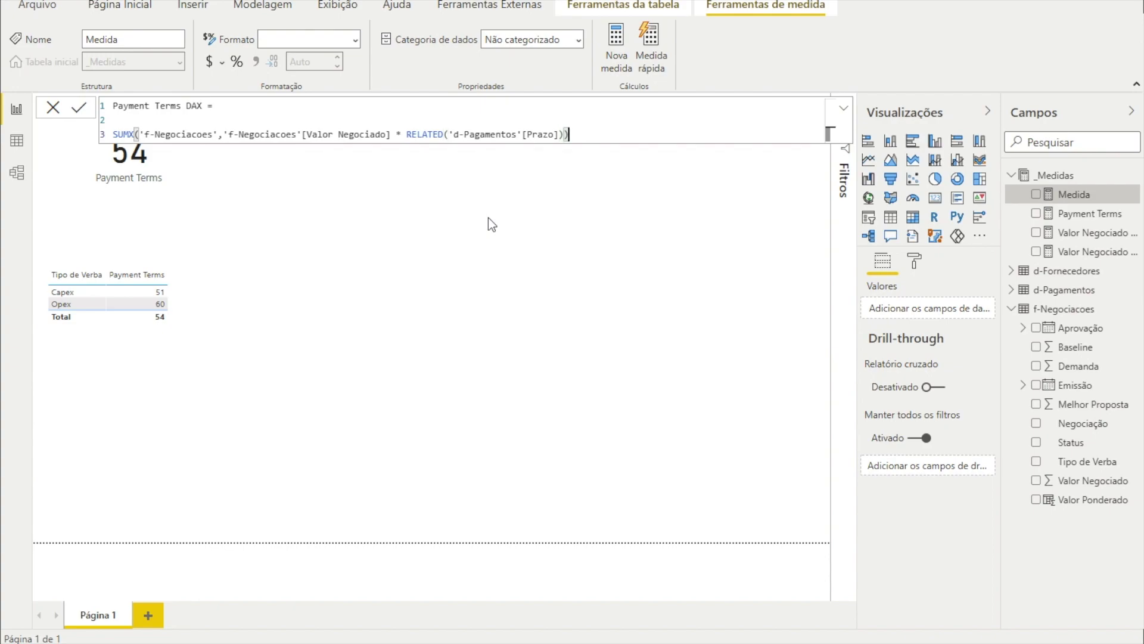
Step: Assign the SUMX expression to a variable by putting VAR vPrazoPond = in front of it
{"action": "key", "text": "Left"}
{"action": "key", "text": "Left"}
{"action": "key", "text": "Left"}
{"action": "key", "text": "Left"}
{"action": "key", "text": "Left"}
{"action": "key", "text": "Left"}
{"action": "key", "text": "Left"}
{"action": "key", "text": "Left"}
{"action": "key", "text": "Left"}
{"action": "key", "text": "Left"}
{"action": "key", "text": "Left"}
{"action": "key", "text": "Left"}
{"action": "key", "text": "Left"}
{"action": "key", "text": "Left"}
{"action": "key", "text": "Left"}
{"action": "key", "text": "Left"}
{"action": "key", "text": "Left"}
{"action": "key", "text": "Left"}
{"action": "key", "text": "Left"}
{"action": "key", "text": "Left"}
{"action": "key", "text": "Left"}
{"action": "key", "text": "Left"}
{"action": "key", "text": "Left"}
{"action": "key", "text": "Left"}
{"action": "key", "text": "Left"}
{"action": "key", "text": "Left"}
{"action": "key", "text": "Left"}
{"action": "key", "text": "Left"}
{"action": "key", "text": "Left"}
{"action": "key", "text": "Left"}
{"action": "key", "text": "Left"}
{"action": "key", "text": "Left"}
{"action": "key", "text": "Left"}
{"action": "key", "text": "Left"}
{"action": "key", "text": "Left"}
{"action": "key", "text": "Left"}
{"action": "key", "text": "Left"}
{"action": "key", "text": "Left"}
{"action": "key", "text": "Left"}
{"action": "key", "text": "Left"}
{"action": "key", "text": "Left"}
{"action": "key", "text": "Left"}
{"action": "key", "text": "Left"}
{"action": "key", "text": "Left"}
{"action": "key", "text": "Left"}
{"action": "key", "text": "Left"}
{"action": "type", "text": "VAR "}
{"action": "type", "text": "v"}
{"action": "type", "text": "PrazoPond"}
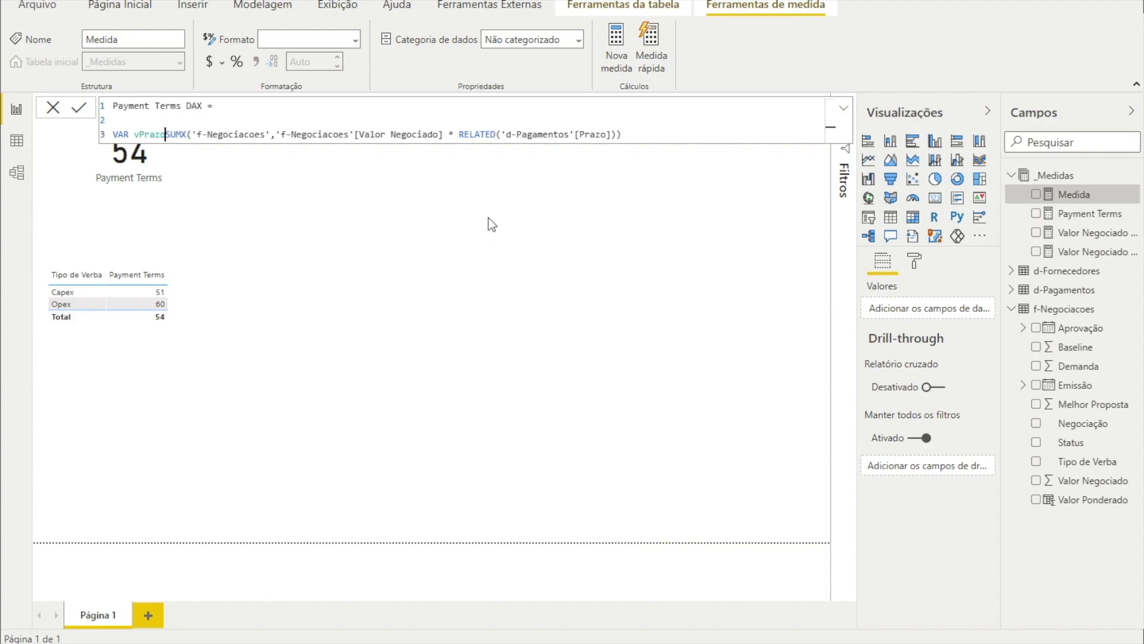
{"action": "type", "text": " ="}
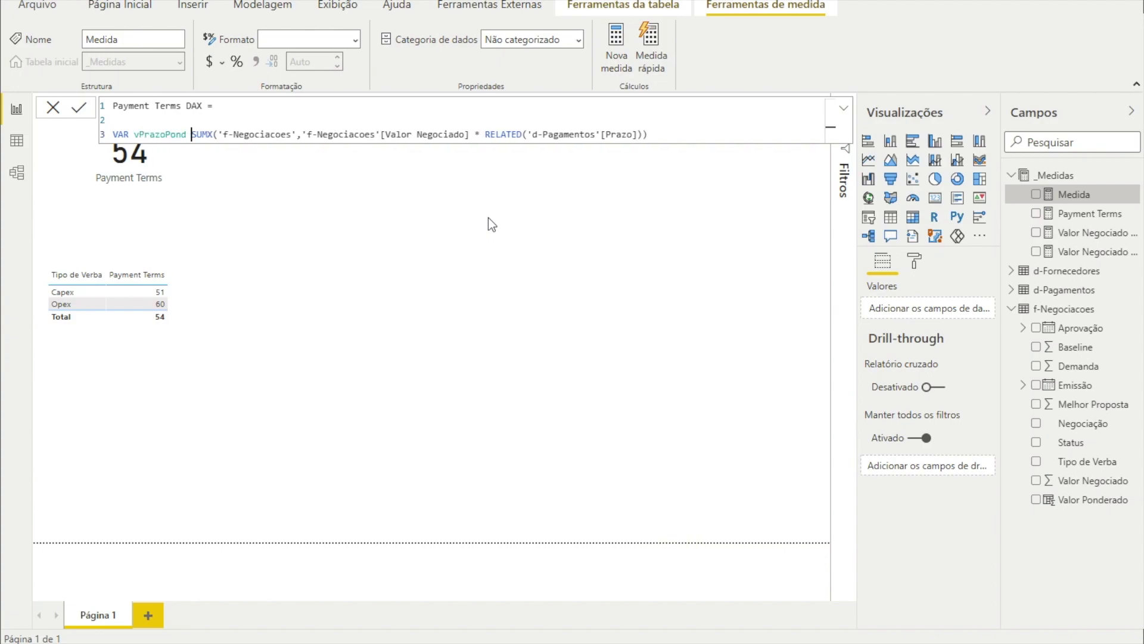
Step: Add a RETURN clause below the vPrazoPond variable, separated by blank lines
{"action": "key", "text": "Right"}
{"action": "key", "text": "Right"}
{"action": "key", "text": "Right"}
{"action": "key", "text": "Right"}
{"action": "key", "text": "Right"}
{"action": "key", "text": "Right"}
{"action": "key", "text": "Right"}
{"action": "key", "text": "Right"}
{"action": "key", "text": "Right"}
{"action": "key", "text": "Right"}
{"action": "key", "text": "Right"}
{"action": "key", "text": "Right"}
{"action": "key", "text": "Right"}
{"action": "key", "text": "Right"}
{"action": "key", "text": "Right"}
{"action": "key", "text": "Right"}
{"action": "key", "text": "Right"}
{"action": "key", "text": "Right"}
{"action": "key", "text": "Right"}
{"action": "key", "text": "Right"}
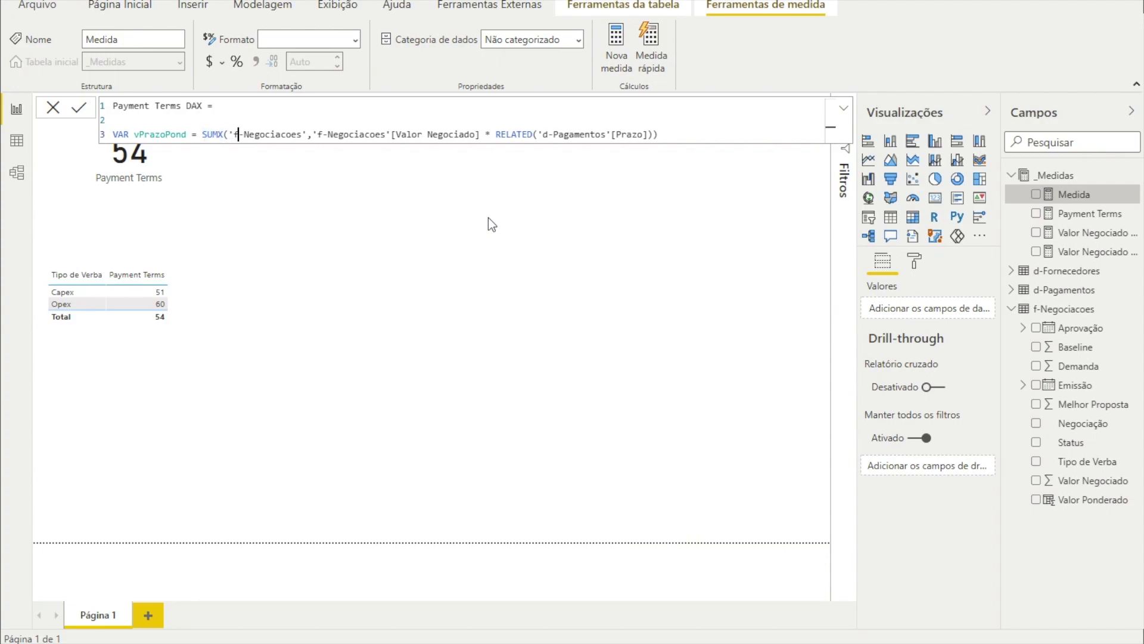
{"action": "key", "text": "ctrl+Right"}
{"action": "key", "text": "ctrl+Right"}
{"action": "key", "text": "ctrl+Right"}
{"action": "key", "text": "ctrl+Right"}
{"action": "key", "text": "ctrl+Right"}
{"action": "key", "text": "ctrl+Right"}
{"action": "key", "text": "ctrl+Right"}
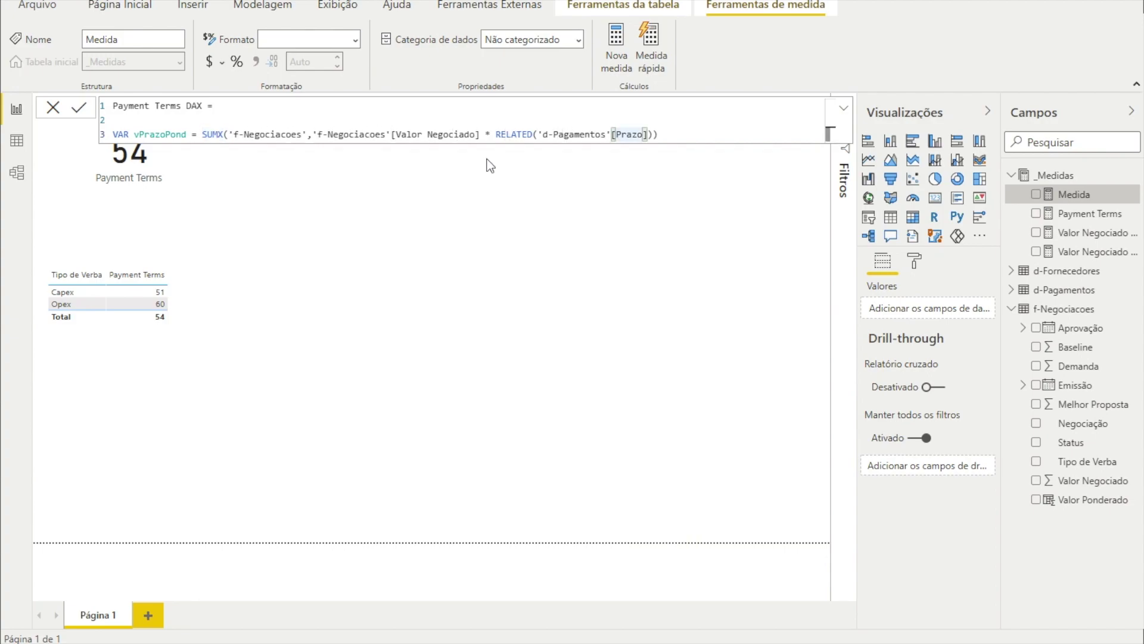
{"action": "scroll", "coordinate": [488, 140], "scroll_direction": "down", "scroll_amount": 2}
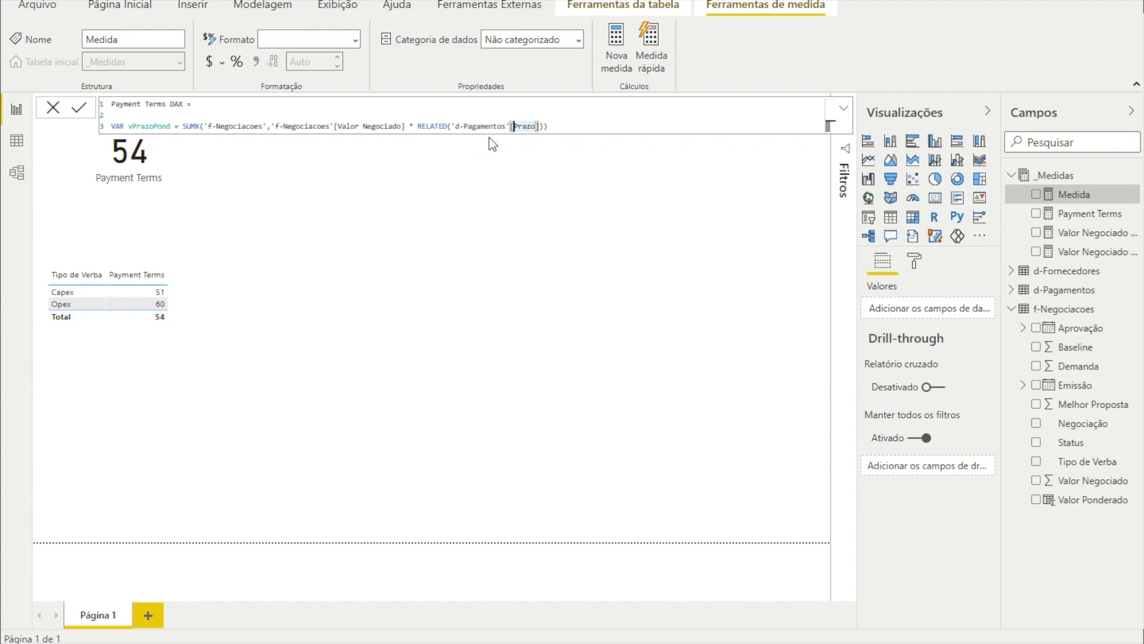
{"action": "scroll", "coordinate": [495, 127], "scroll_direction": "up", "scroll_amount": 3}
{"action": "scroll", "coordinate": [495, 127], "scroll_direction": "up", "scroll_amount": 1}
{"action": "scroll", "coordinate": [495, 127], "scroll_direction": "down", "scroll_amount": 2}
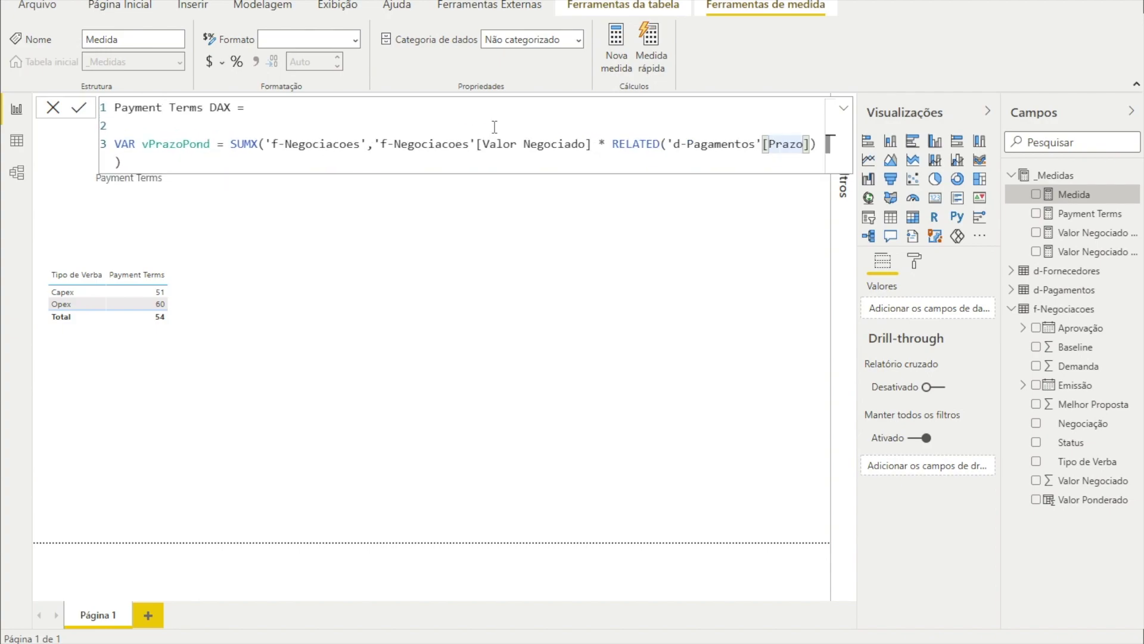
{"action": "scroll", "coordinate": [495, 127], "scroll_direction": "down", "scroll_amount": 1}
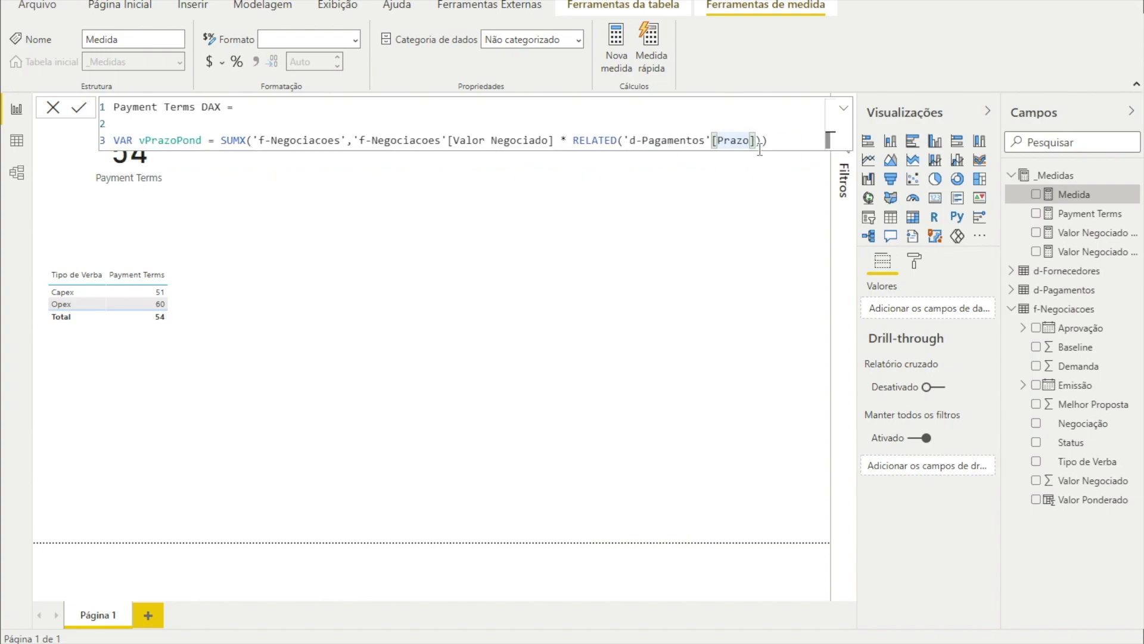
{"action": "left_click", "coordinate": [782, 142]}
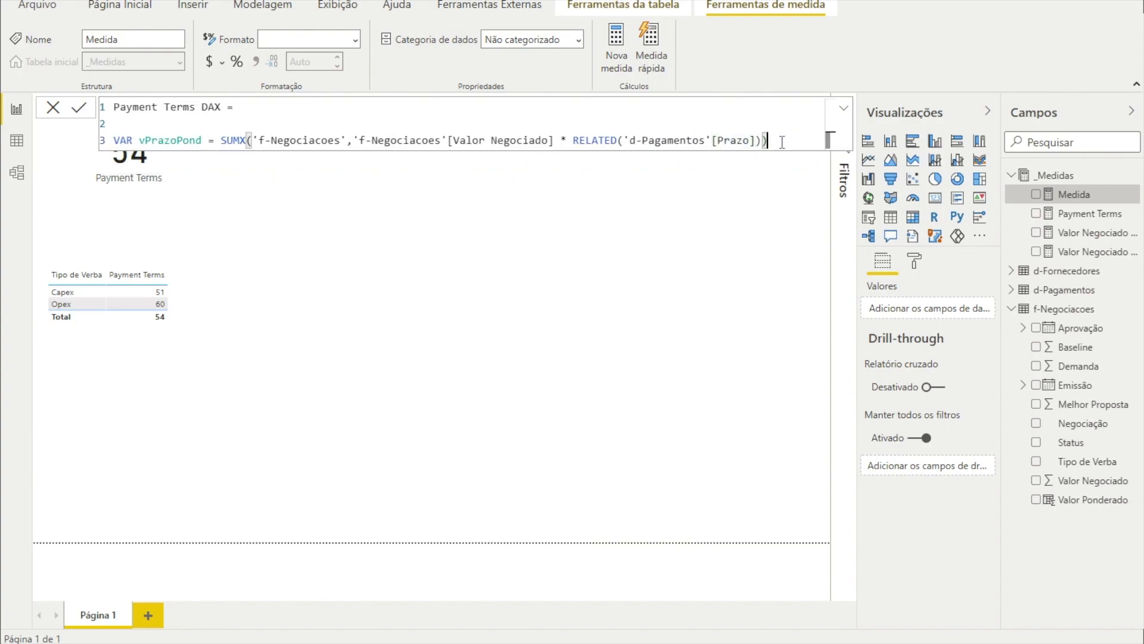
{"action": "key", "text": "shift+Return"}
{"action": "key", "text": "shift+Return"}
{"action": "type", "text": "RETURN"}
{"action": "key", "text": "shift+Return"}
{"action": "key", "text": "shift+Return"}
Step: Start the RETURN expression with a DIVIDE function that uses vPrazoPond as the numerator
{"action": "type", "text": "IVI"}
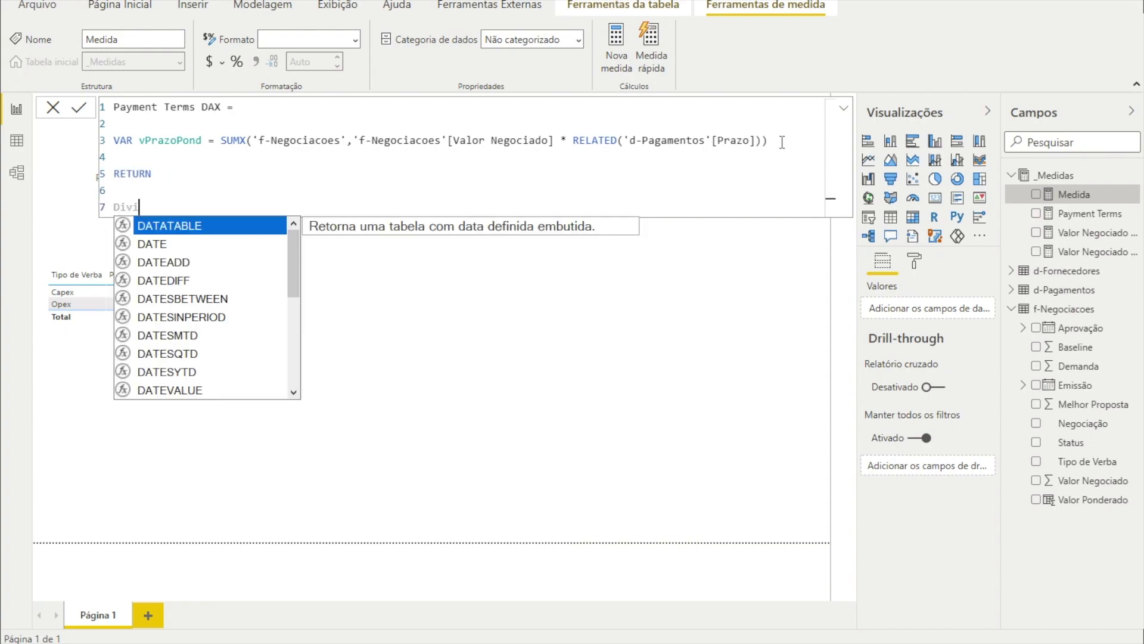
{"action": "key", "text": "Tab"}
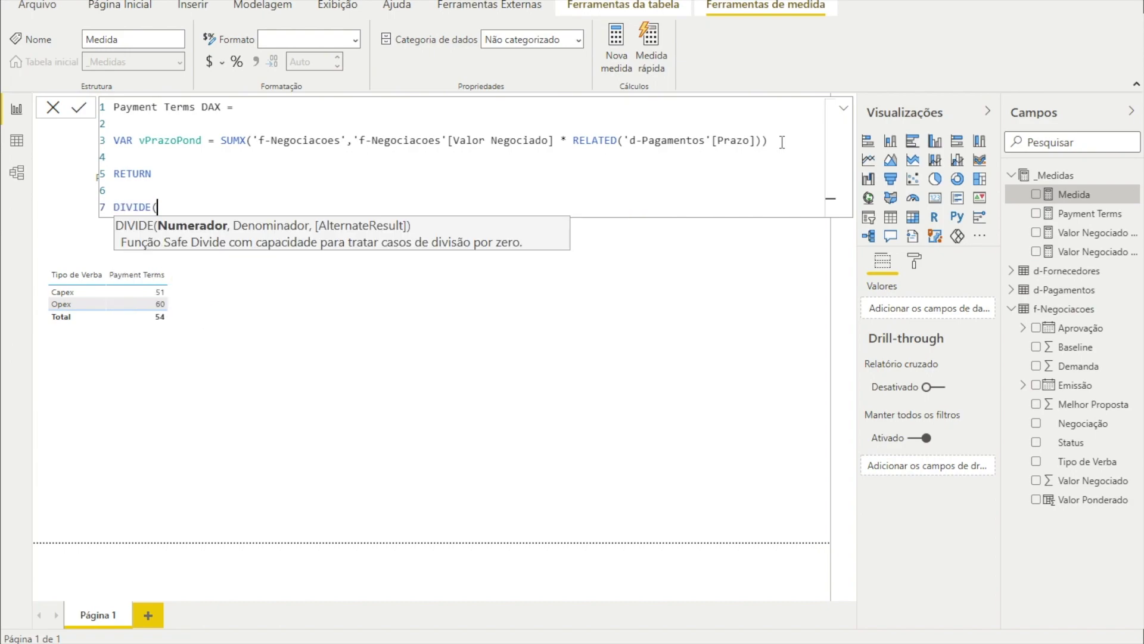
{"action": "type", "text": "vpra"}
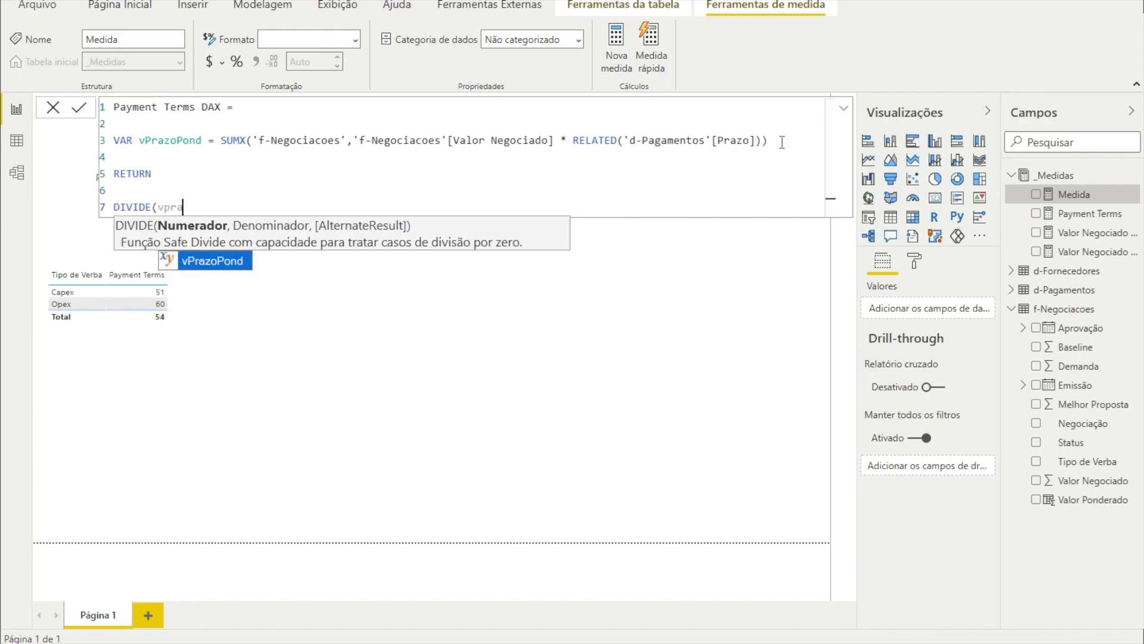
{"action": "key", "text": "Tab"}
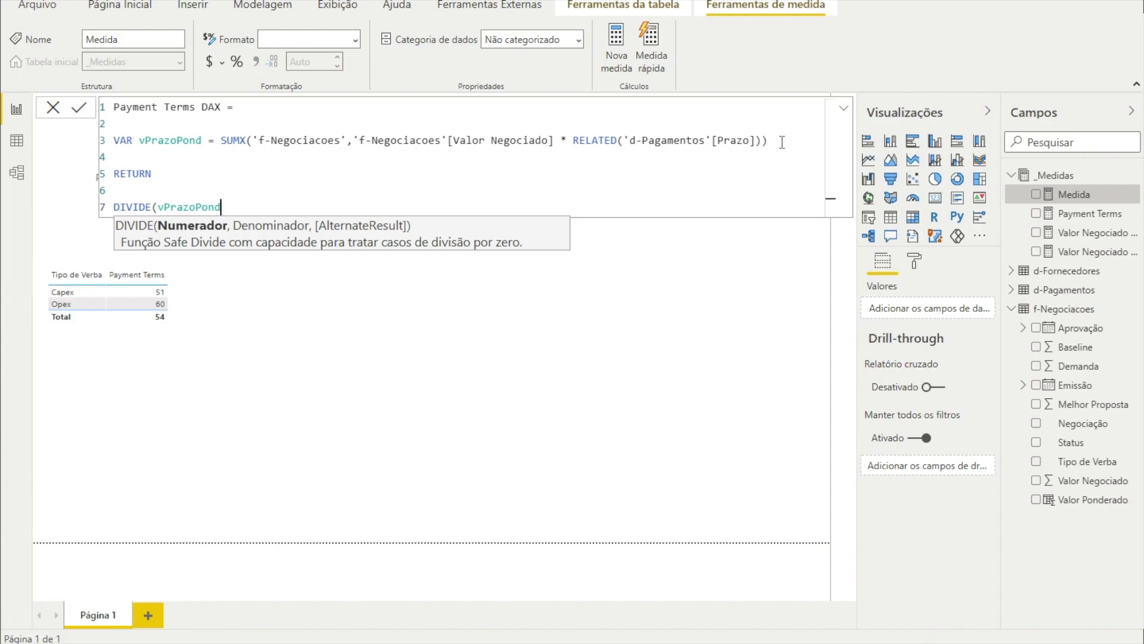
{"action": "type", "text": ","}
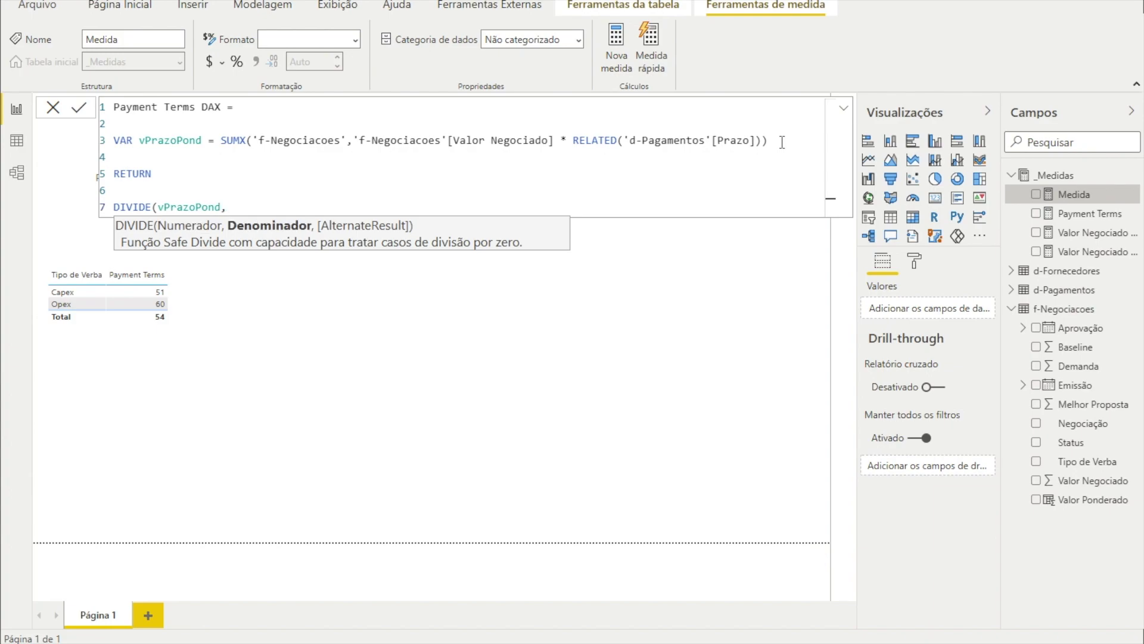
Step: Complete DIVIDE with [Valor Negociado Total] as denominator and 0 as alternate result, and commit the Payment Terms DAX measure
{"action": "type", "text": "valo"}
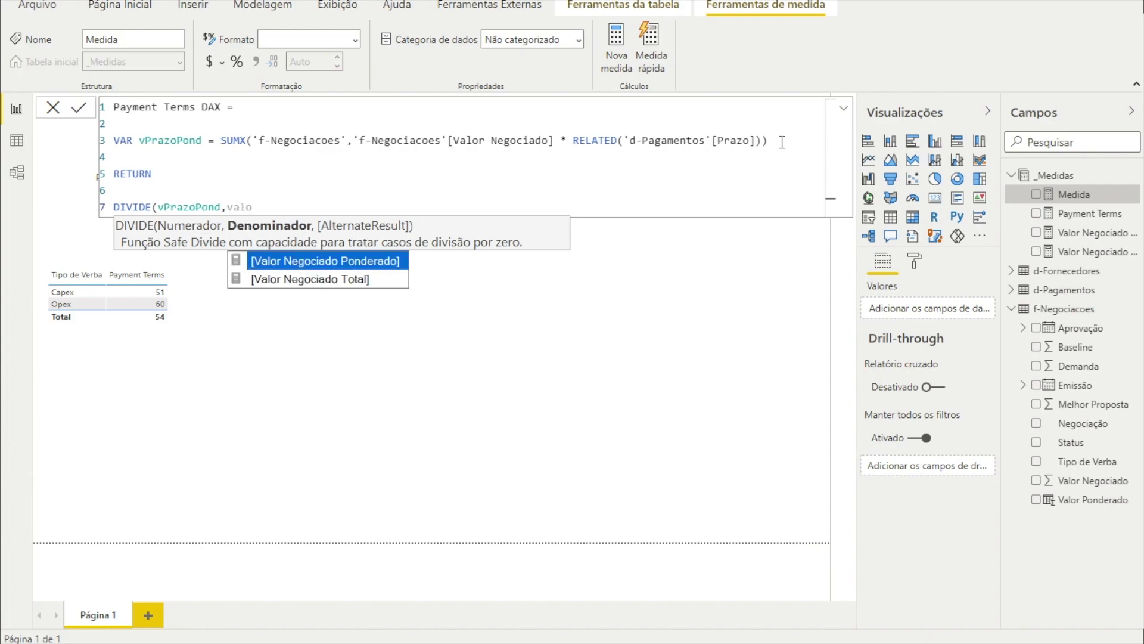
{"action": "key", "text": "Down"}
{"action": "key", "text": "Tab"}
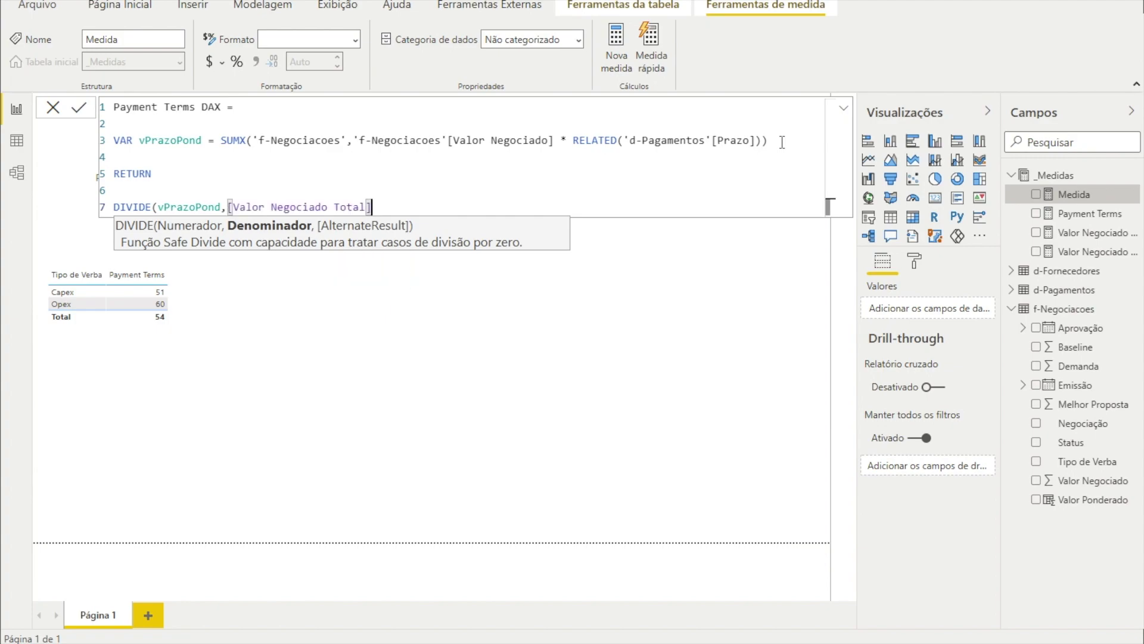
{"action": "type", "text": ",0"}
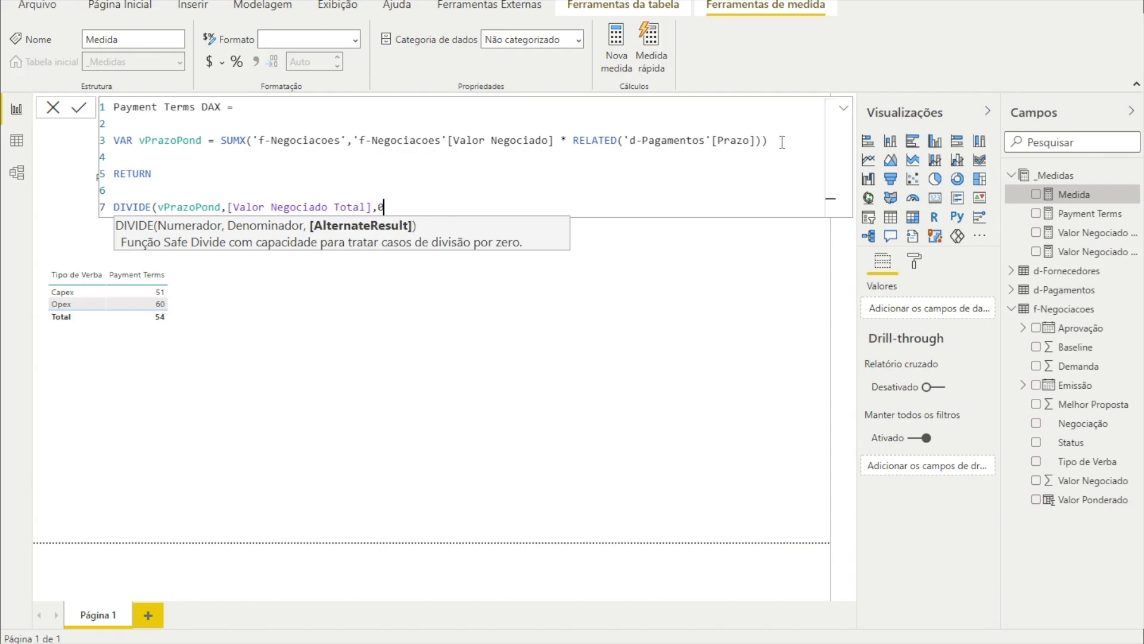
{"action": "type", "text": ")"}
{"action": "key", "text": "Return"}
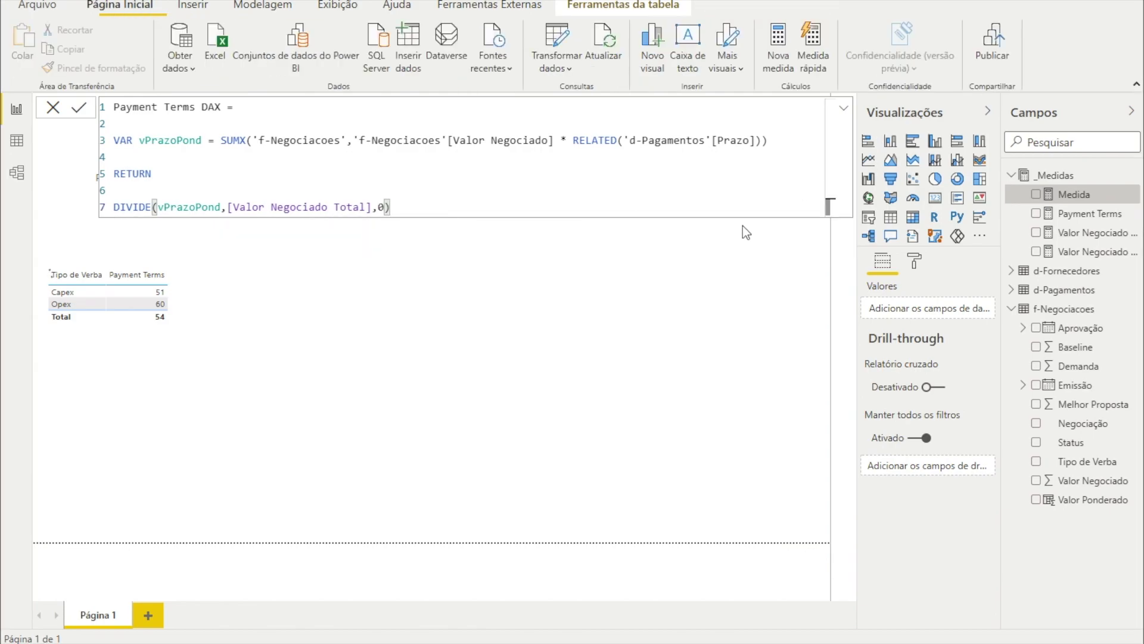
{"action": "left_click", "coordinate": [1061, 310]}
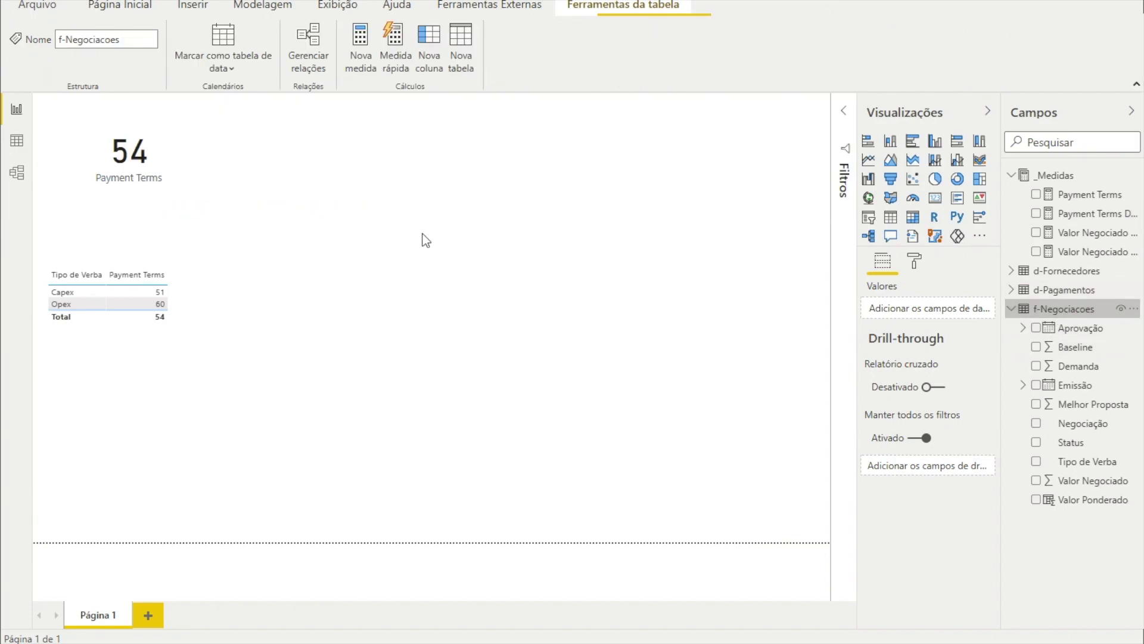
Step: Add an empty card visual to the report page and place it beside the Payment Terms card
{"action": "left_click", "coordinate": [933, 199]}
{"action": "left_click_drag", "start_coordinate": [149, 417], "coordinate": [269, 153]}
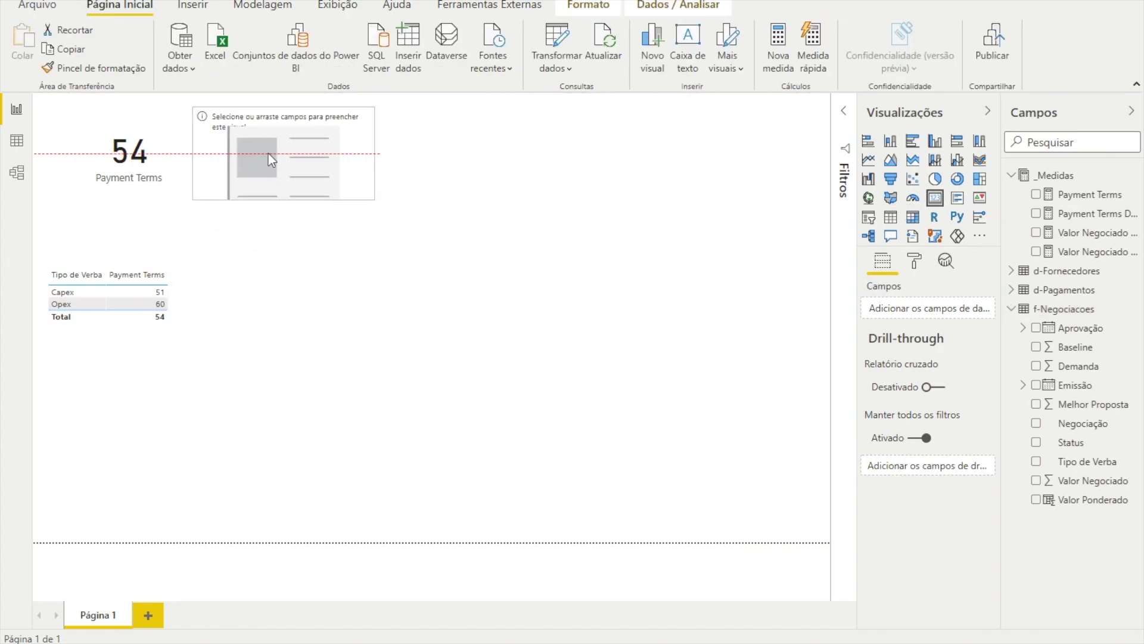
Step: Format the Payment Terms DAX measure as a whole number (Número inteiro)
{"action": "left_click", "coordinate": [1088, 214]}
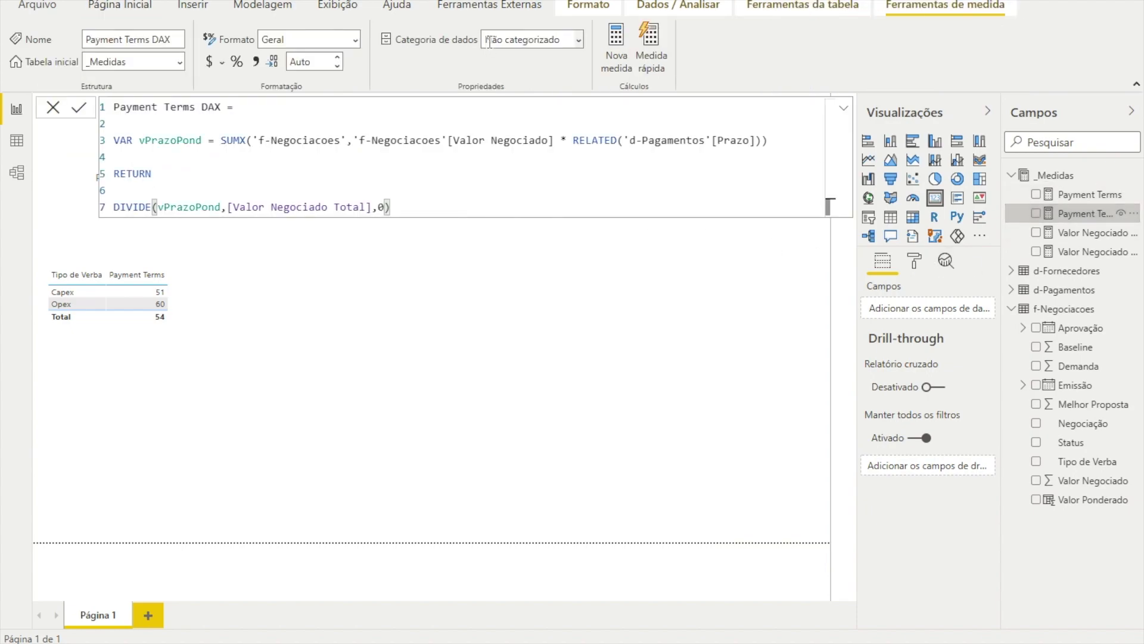
{"action": "left_click", "coordinate": [356, 41]}
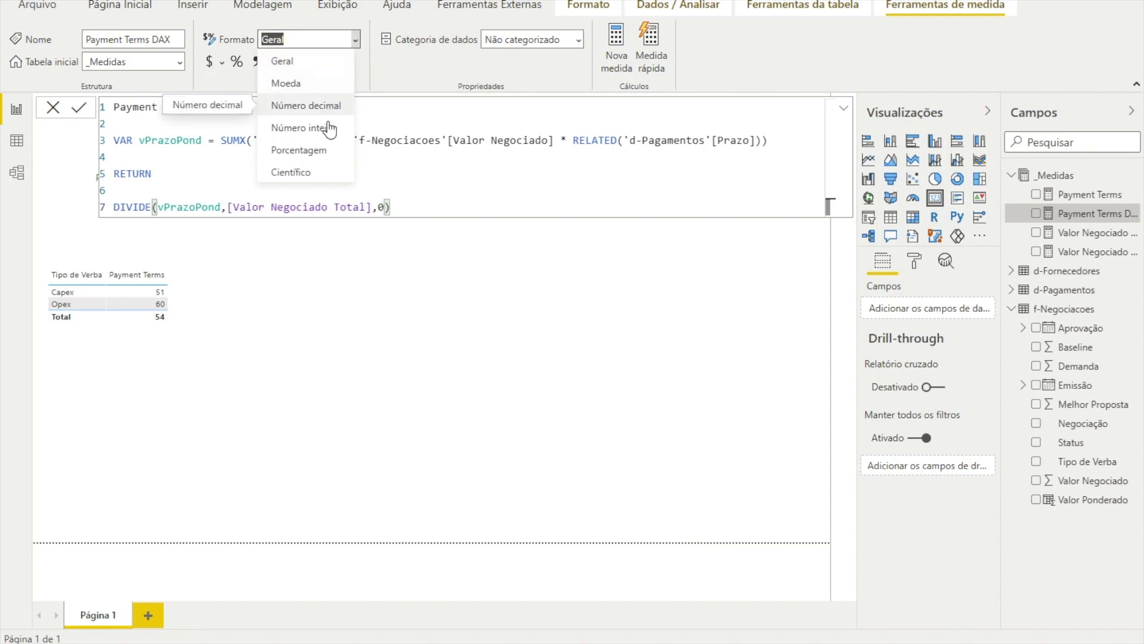
{"action": "key", "text": "Escape"}
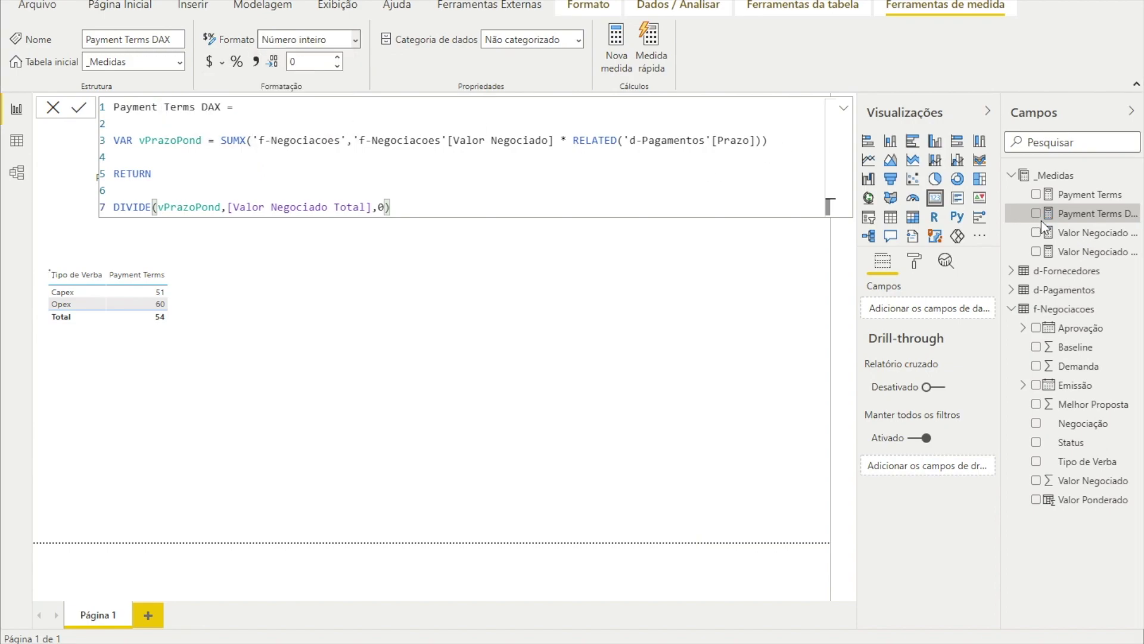
{"action": "left_click", "coordinate": [1064, 309]}
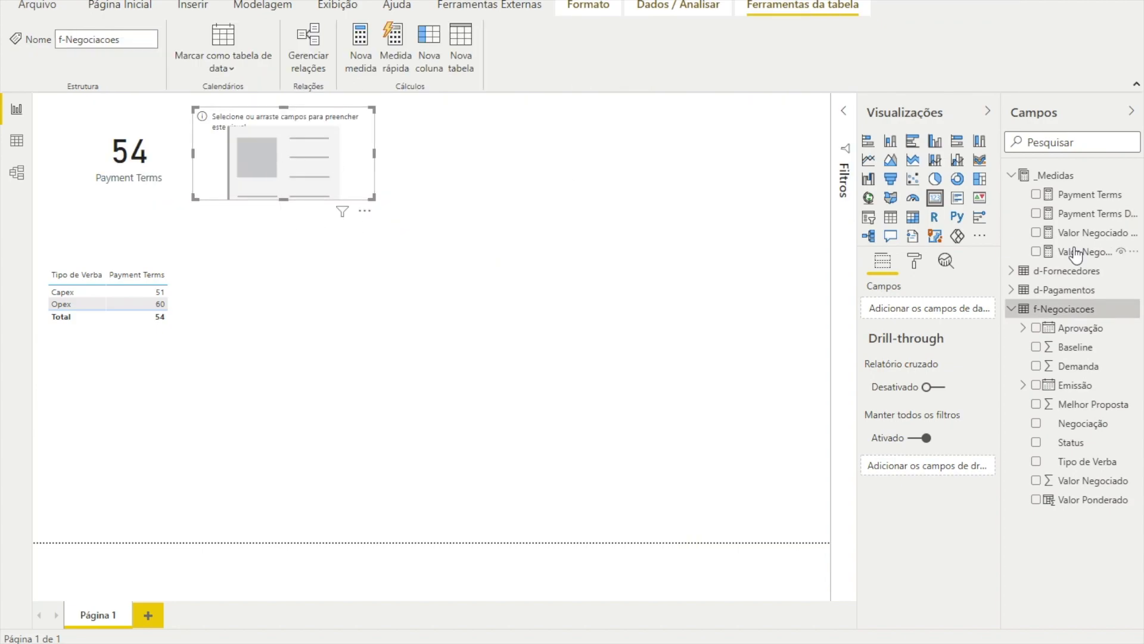
Step: Show the Payment Terms DAX measure in the empty card visual
{"action": "left_click_drag", "start_coordinate": [1082, 213], "coordinate": [891, 308]}
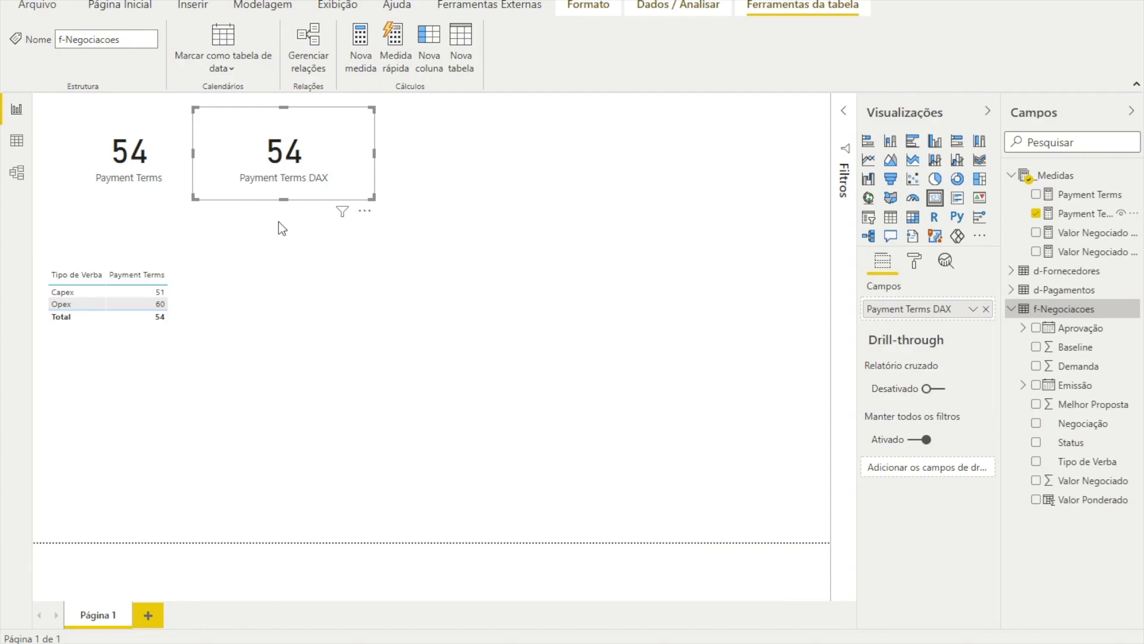
{"action": "left_click", "coordinate": [820, 308]}
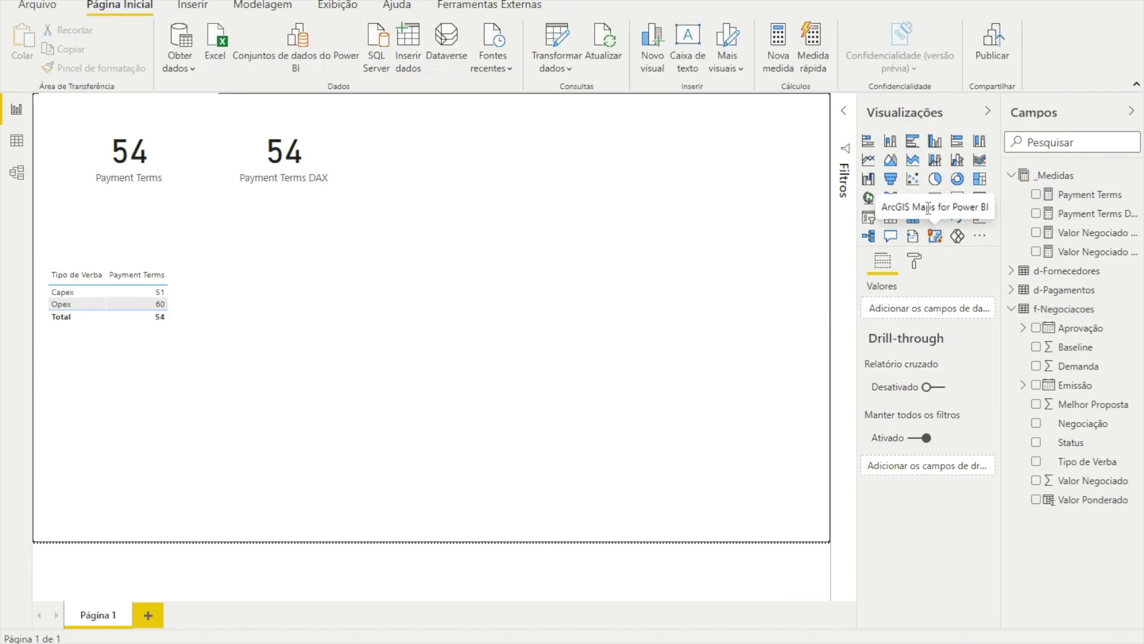
Step: Add a table visual beside the existing table, showing Tipo de Verba and the Payment Terms DAX measure
{"action": "left_click", "coordinate": [890, 216]}
{"action": "left_click_drag", "start_coordinate": [158, 441], "coordinate": [342, 285]}
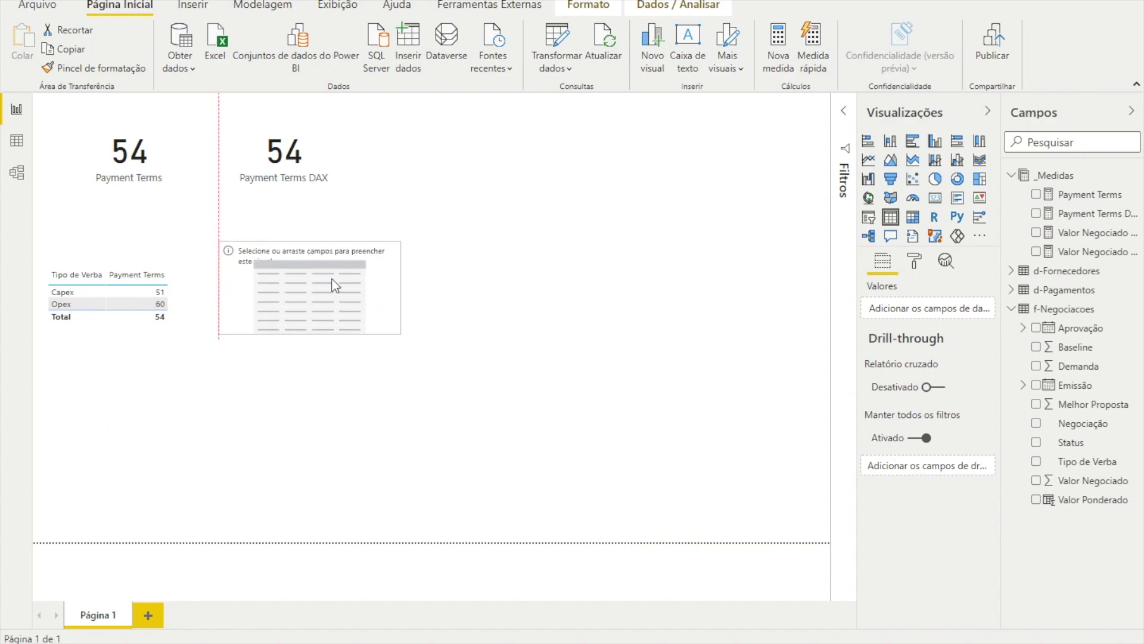
{"action": "left_click", "coordinate": [1085, 460]}
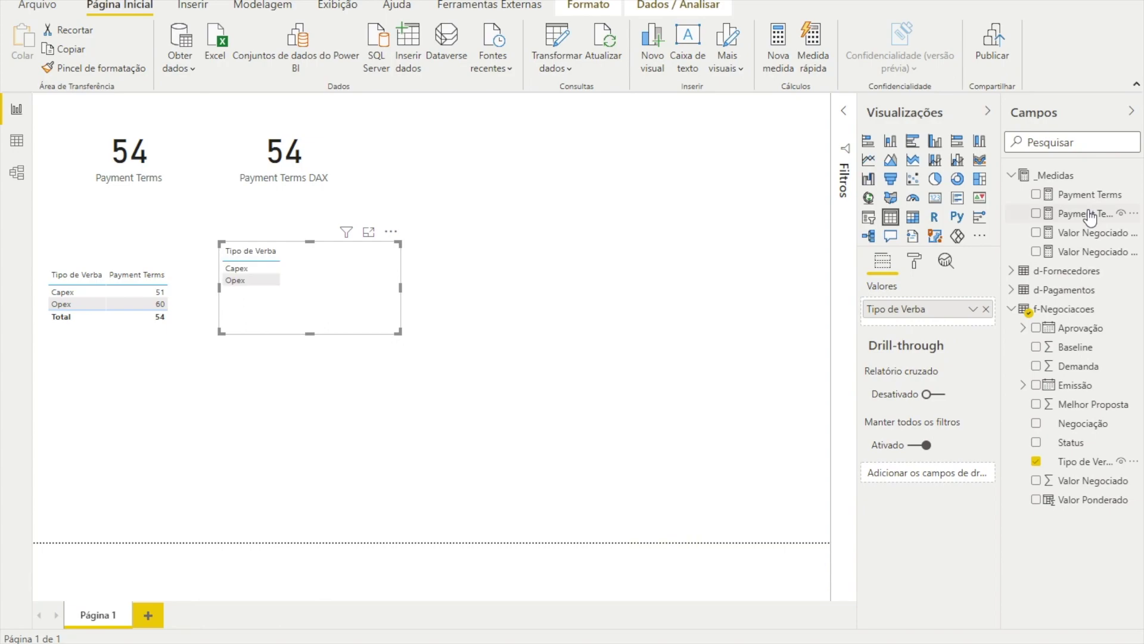
{"action": "left_click_drag", "start_coordinate": [1089, 218], "coordinate": [957, 325]}
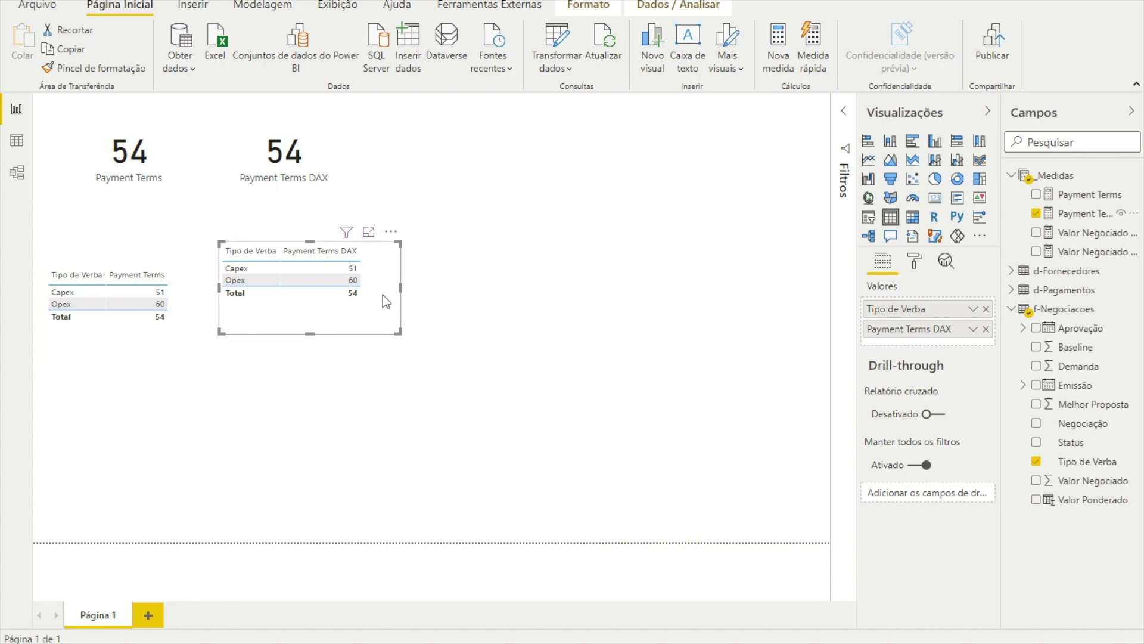
Step: Set the text size of the new table's values to 18 pt
{"action": "left_click", "coordinate": [914, 262]}
{"action": "left_click", "coordinate": [868, 440]}
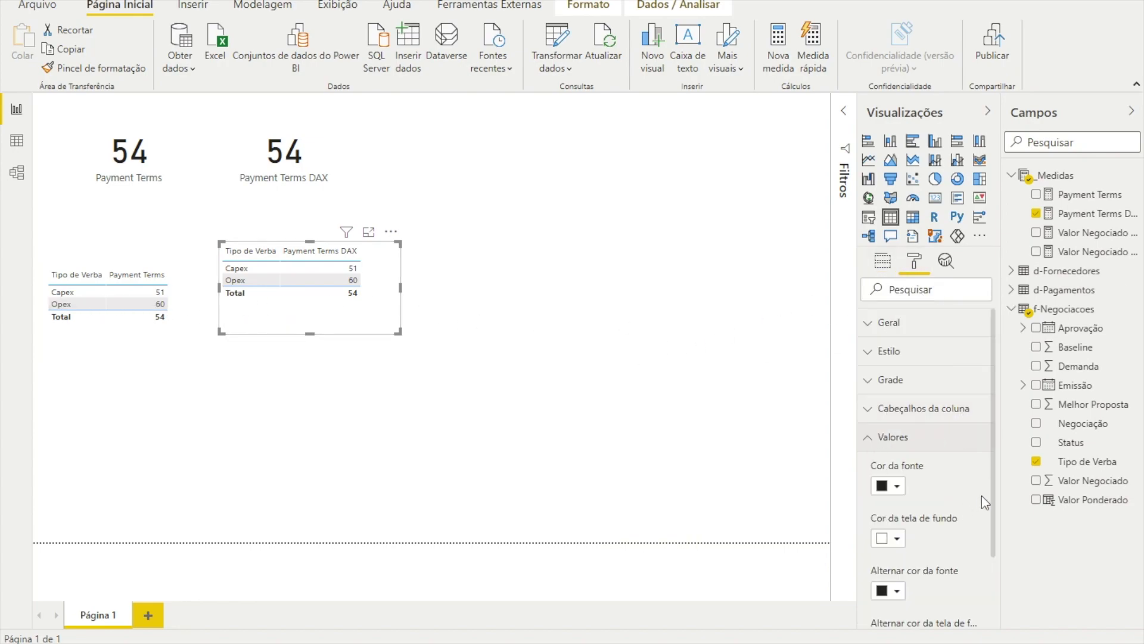
{"action": "left_click_drag", "start_coordinate": [992, 407], "coordinate": [996, 551]}
{"action": "left_click", "coordinate": [916, 488]}
{"action": "left_click", "coordinate": [916, 488]}
{"action": "left_click", "coordinate": [915, 488]}
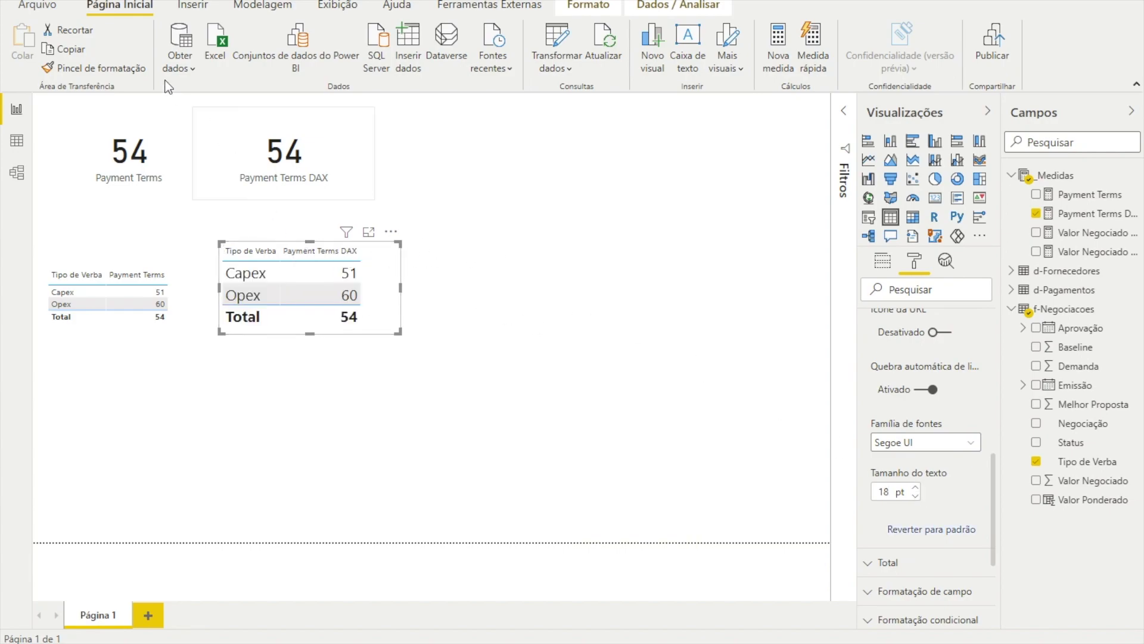
Step: Copy the Payment Terms DAX table's formatting onto the Payment Terms table with the format painter
{"action": "left_click", "coordinate": [104, 68]}
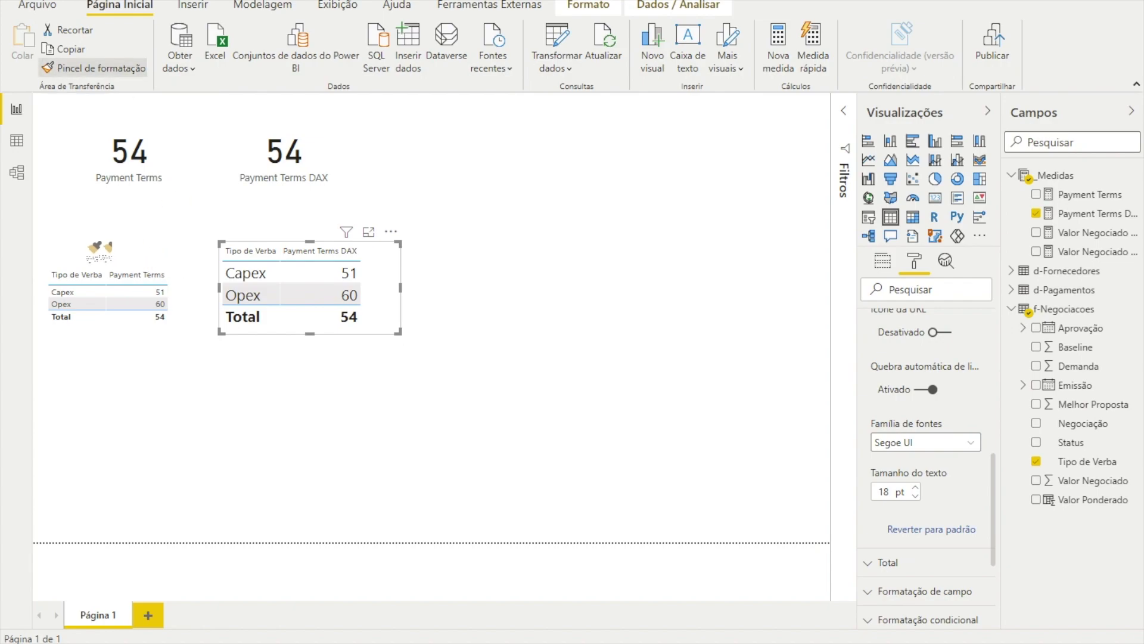
{"action": "left_click", "coordinate": [95, 280]}
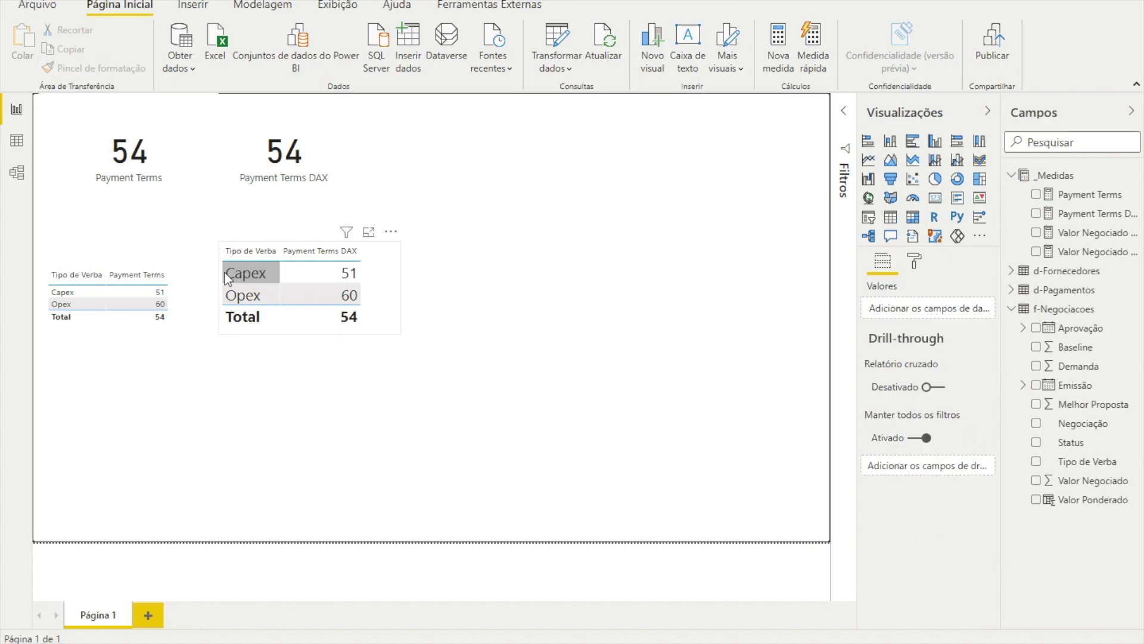
{"action": "left_click", "coordinate": [381, 262]}
{"action": "left_click", "coordinate": [104, 67]}
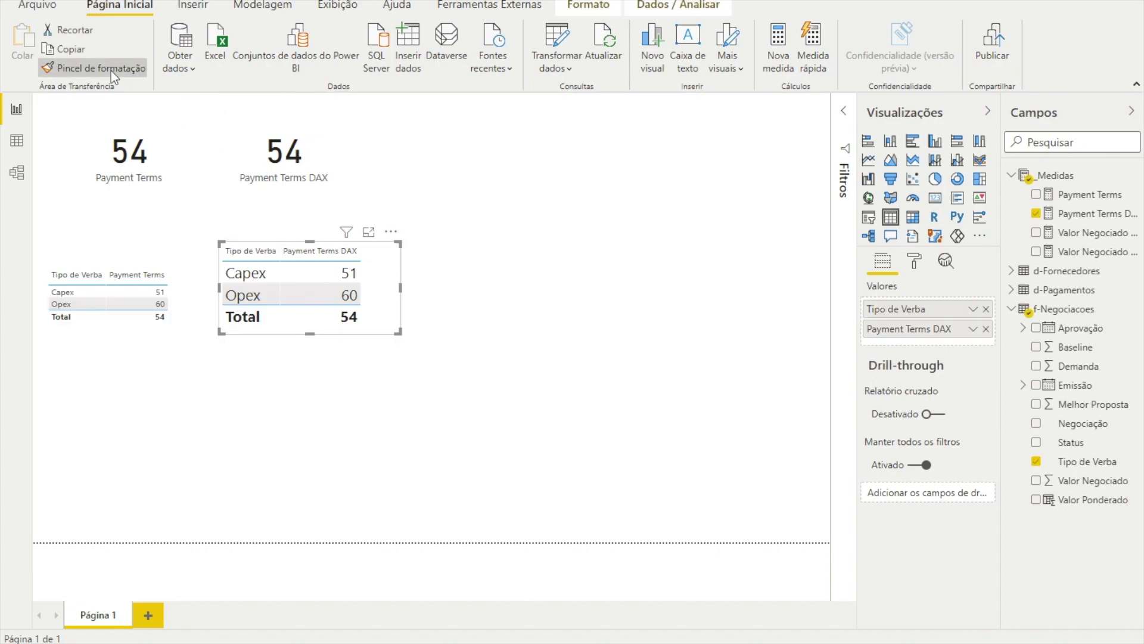
{"action": "left_click", "coordinate": [149, 334]}
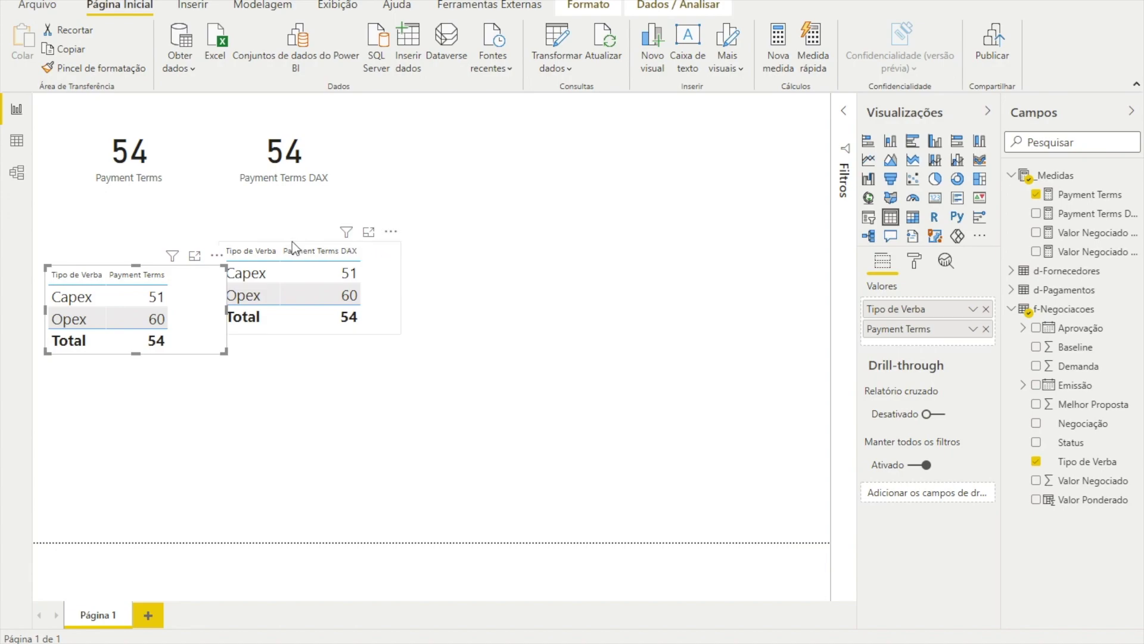
Step: Move the Payment Terms DAX table and card farther from the original visuals, and shift the Payment Terms card slightly down
{"action": "left_click_drag", "start_coordinate": [289, 244], "coordinate": [314, 260]}
{"action": "left_click", "coordinate": [590, 233]}
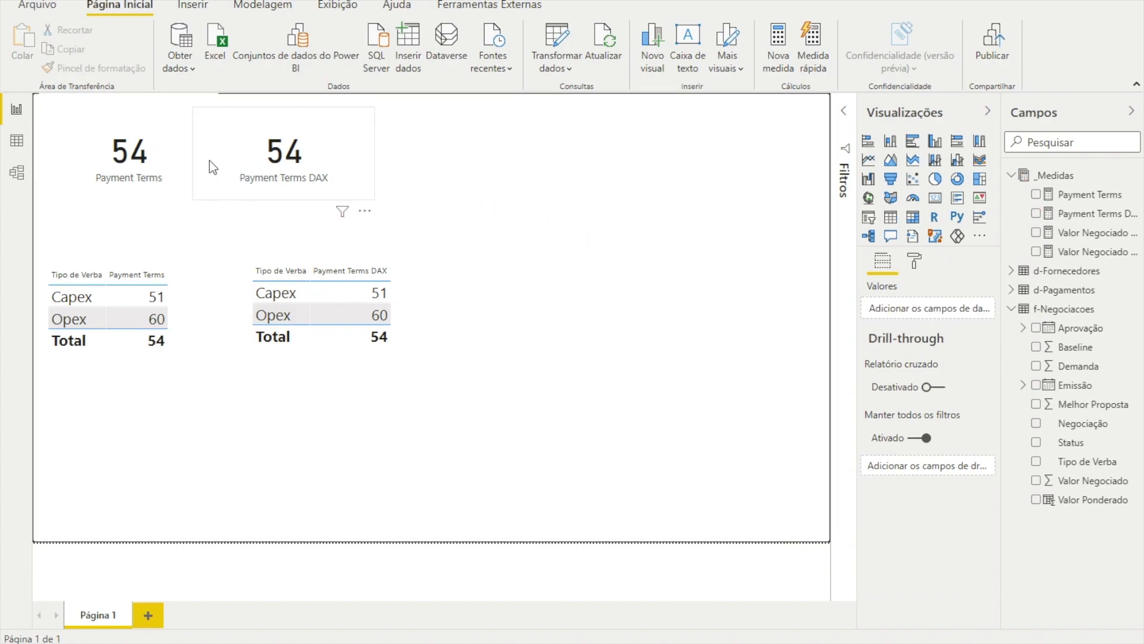
{"action": "left_click_drag", "start_coordinate": [262, 118], "coordinate": [304, 118]}
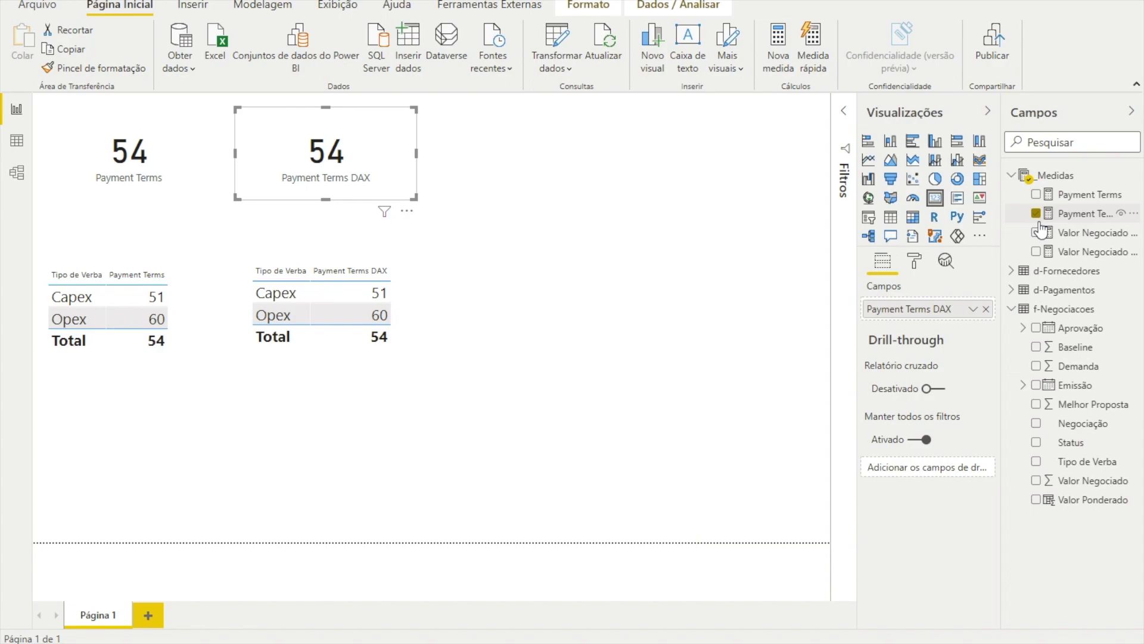
{"action": "left_click", "coordinate": [526, 228]}
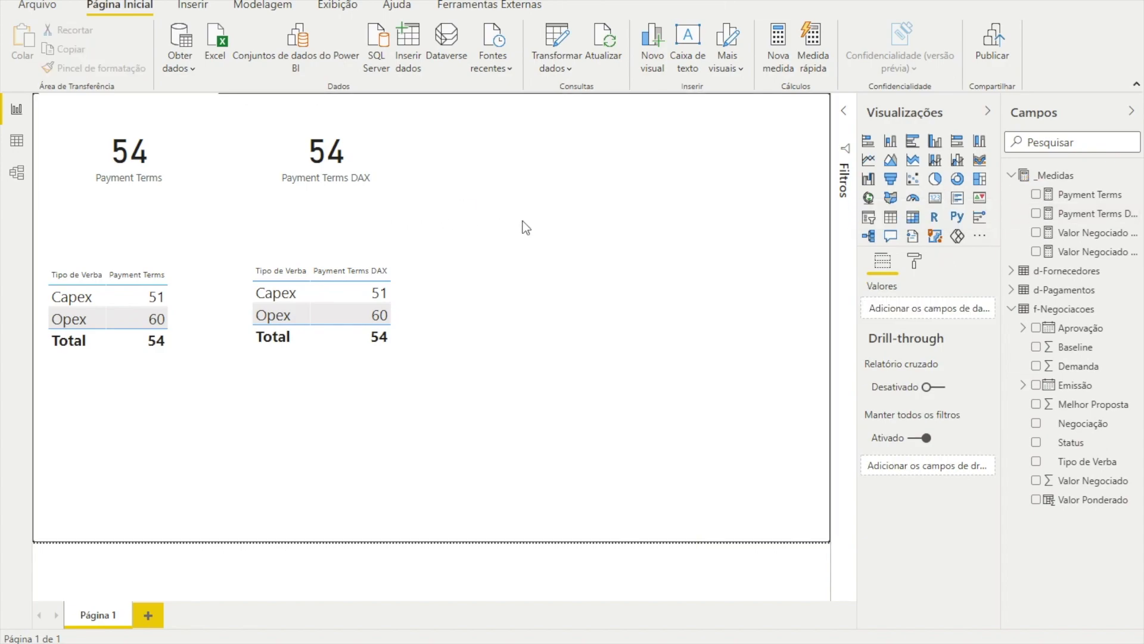
{"action": "left_click", "coordinate": [142, 123]}
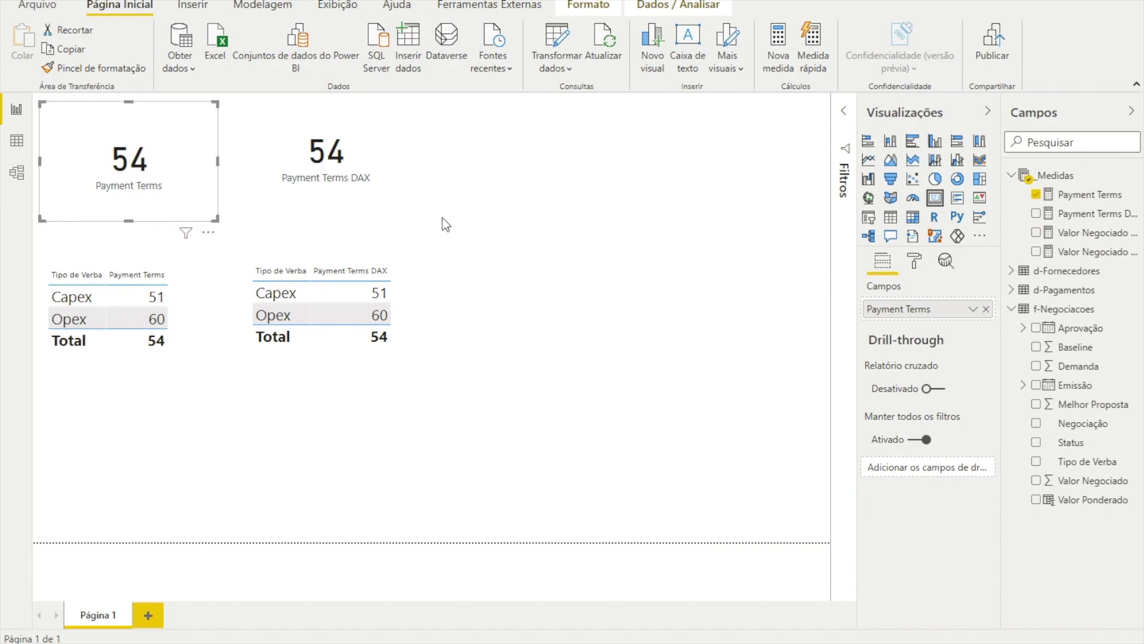
{"action": "left_click", "coordinate": [609, 253]}
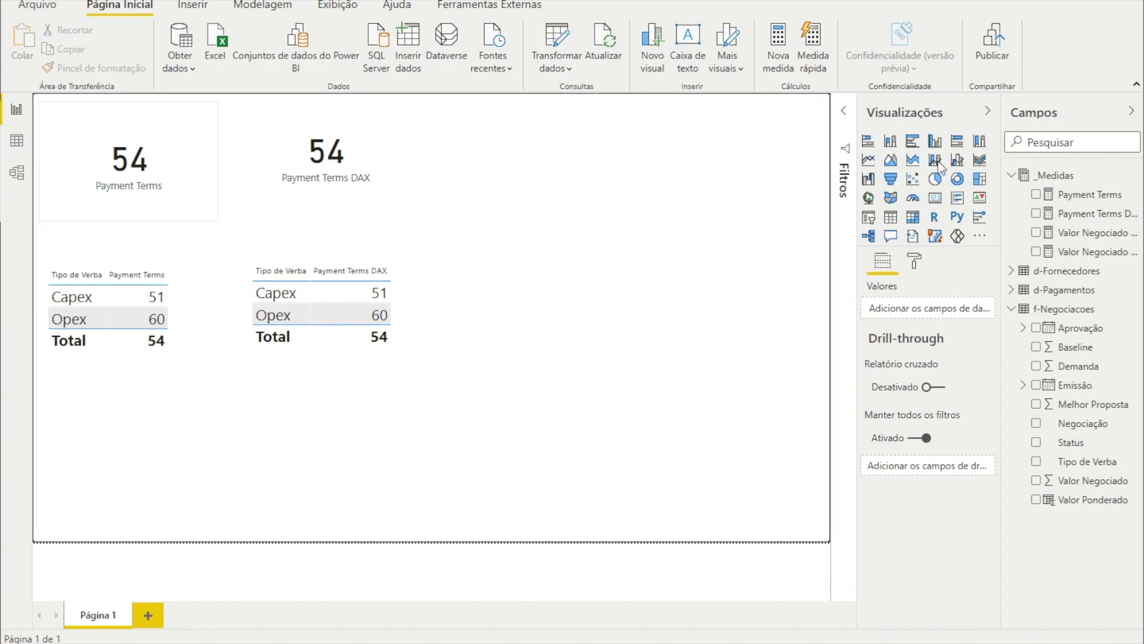
Step: Compare the Payment Terms formula and the f-Negociacoes data with the Payment Terms DAX formula
{"action": "left_click", "coordinate": [1079, 197]}
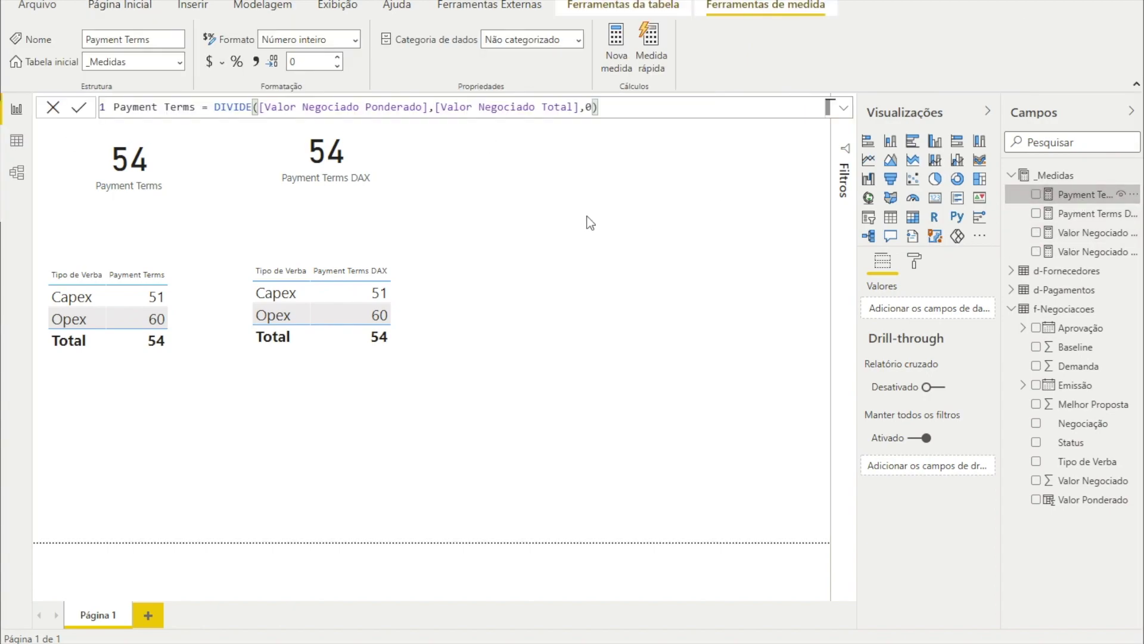
{"action": "left_click", "coordinate": [17, 140]}
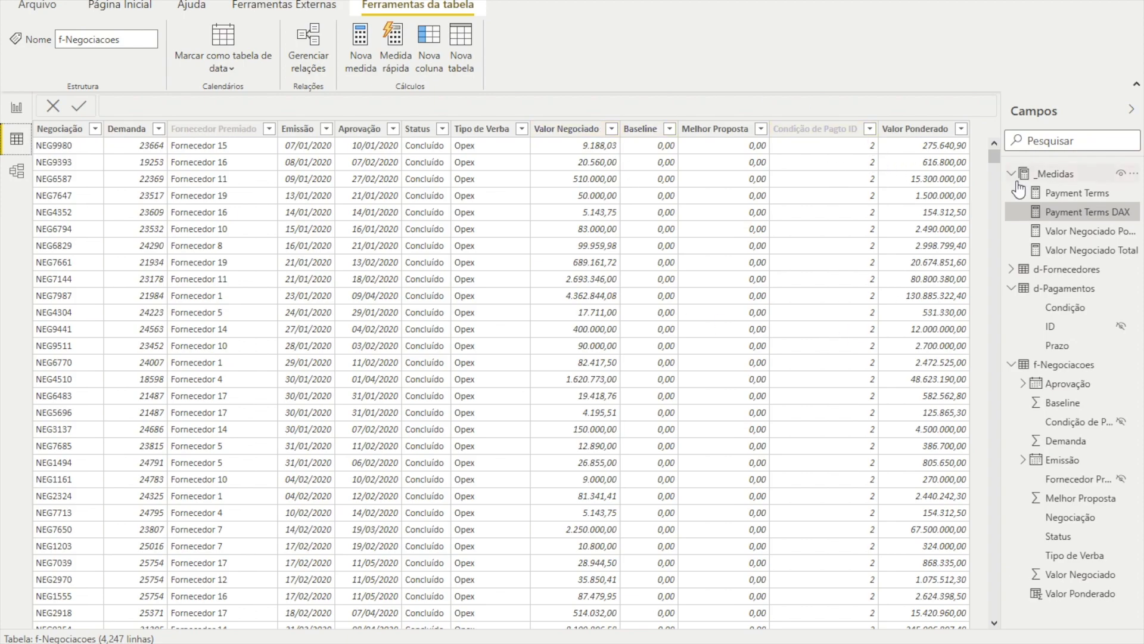
{"action": "left_click", "coordinate": [17, 107]}
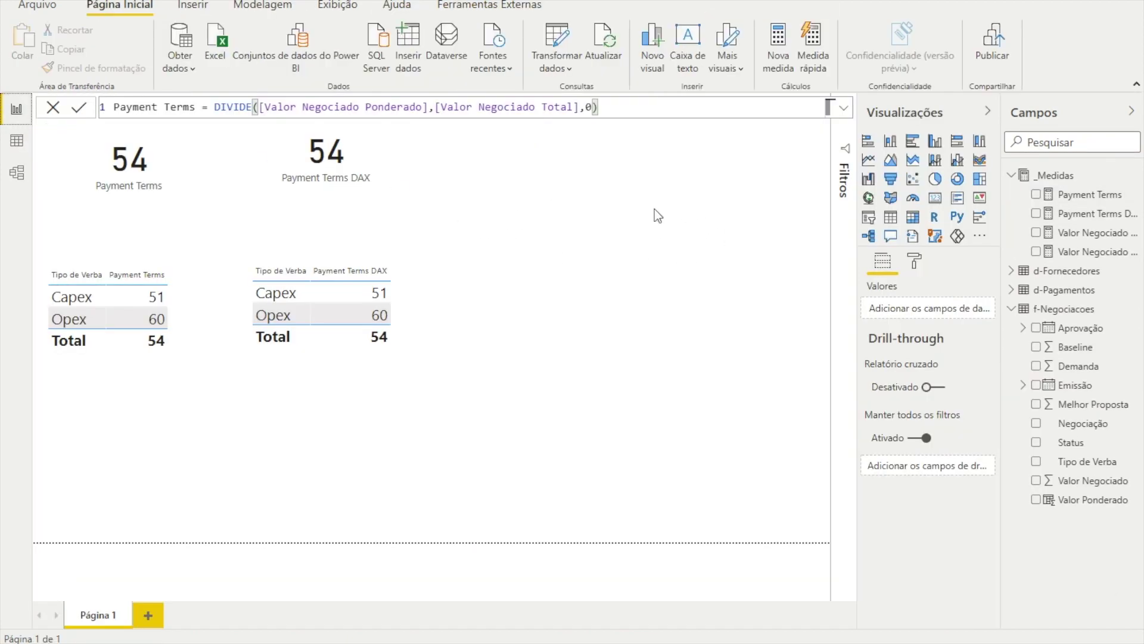
{"action": "left_click", "coordinate": [1076, 216]}
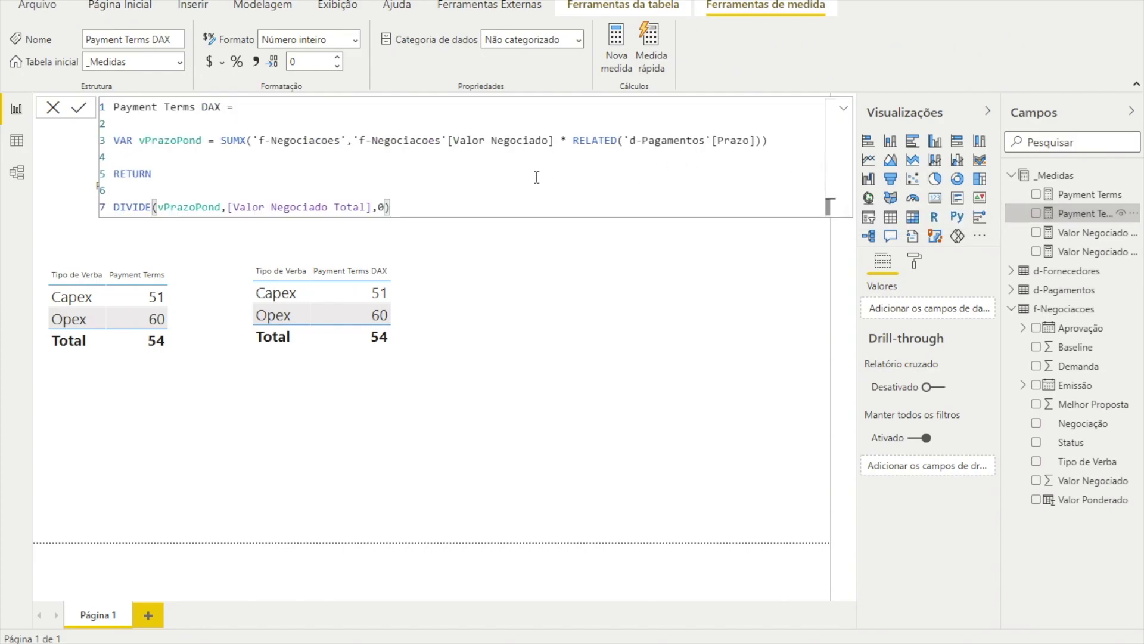
Step: Collapse the Visualizações pane and all expanded tables in the field list to free up space
{"action": "left_click", "coordinate": [987, 111]}
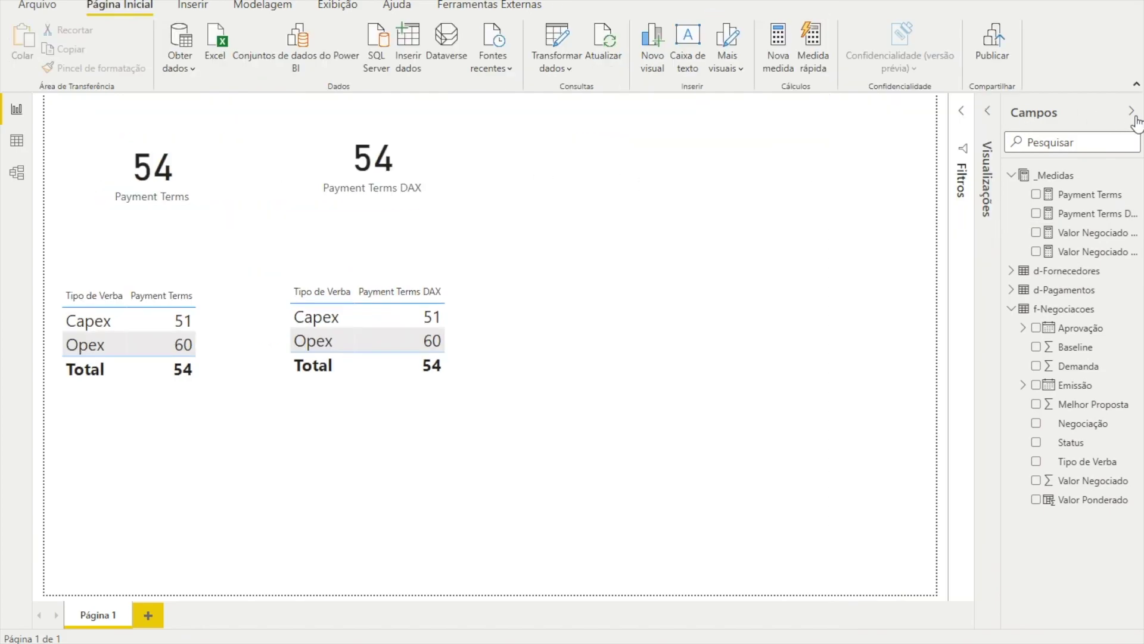
{"action": "left_click", "coordinate": [1131, 111]}
{"action": "left_click", "coordinate": [1135, 120]}
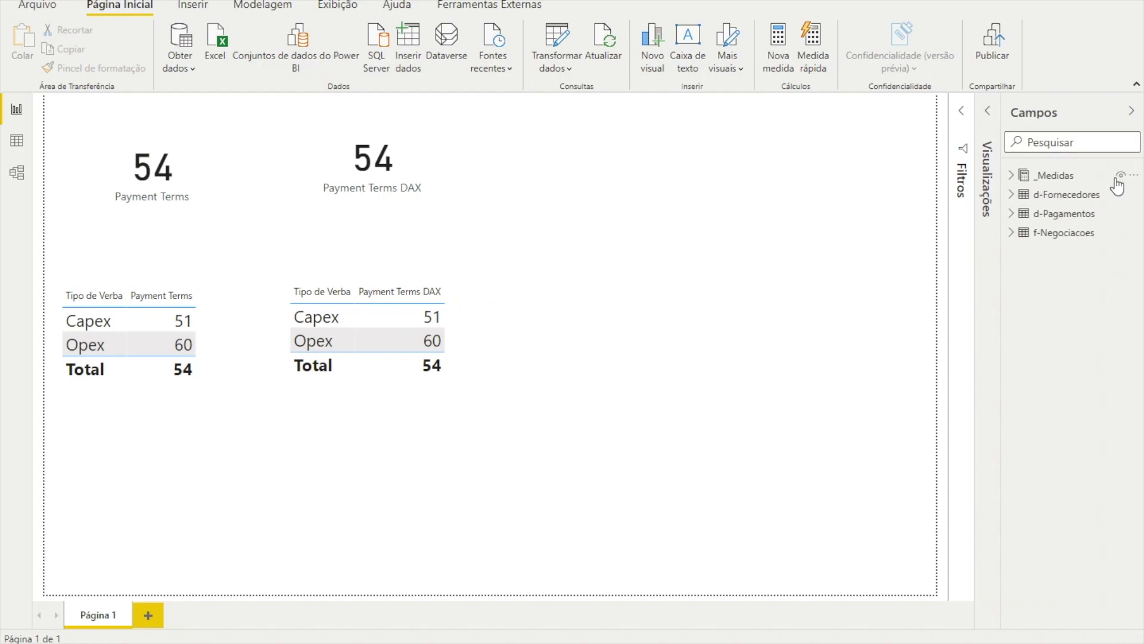
Step: Open the Payment Terms DAX formula with enlarged text and examine the SUMX and RELATED expression in its vPrazoPond variable
{"action": "left_click", "coordinate": [1012, 174]}
{"action": "left_click", "coordinate": [1082, 213]}
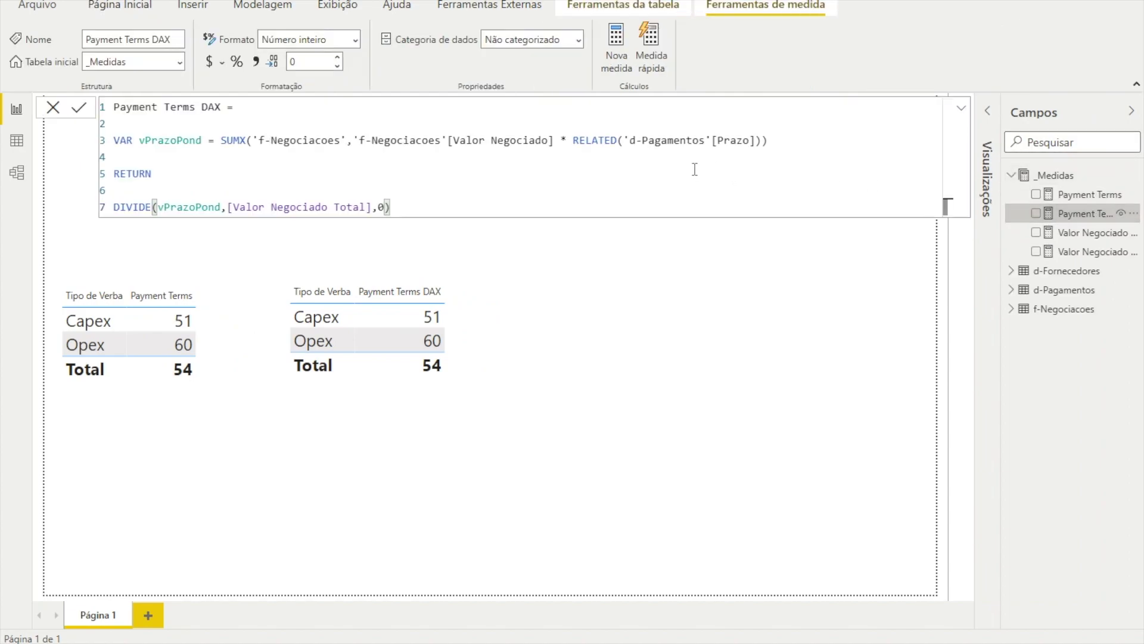
{"action": "scroll", "coordinate": [695, 170], "scroll_direction": "up", "scroll_amount": 4}
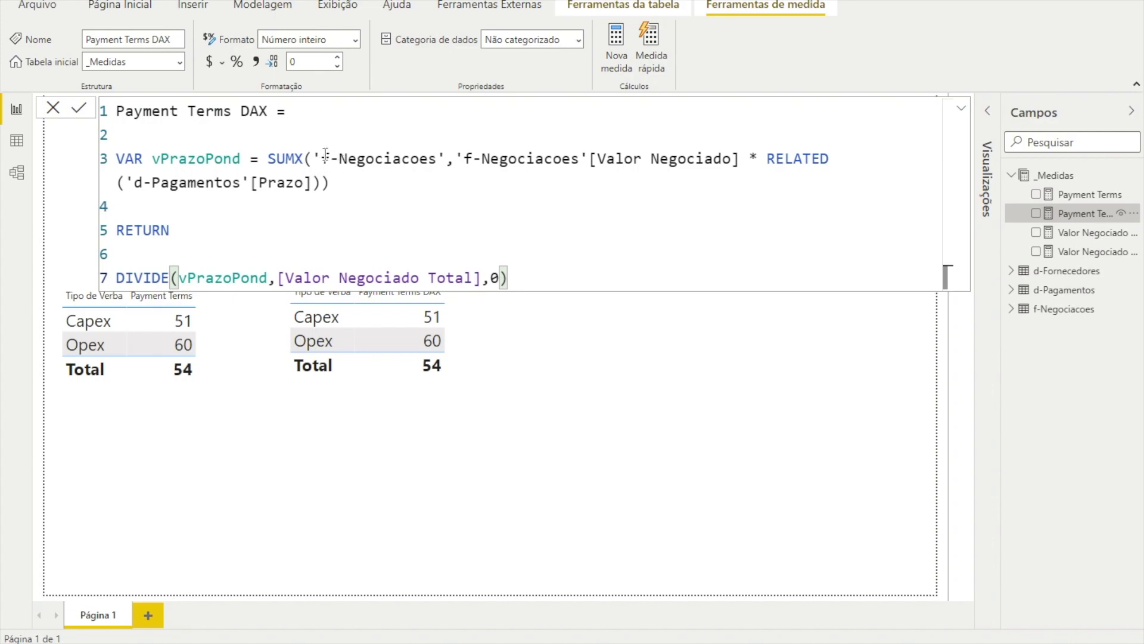
{"action": "left_click_drag", "start_coordinate": [315, 157], "coordinate": [436, 158]}
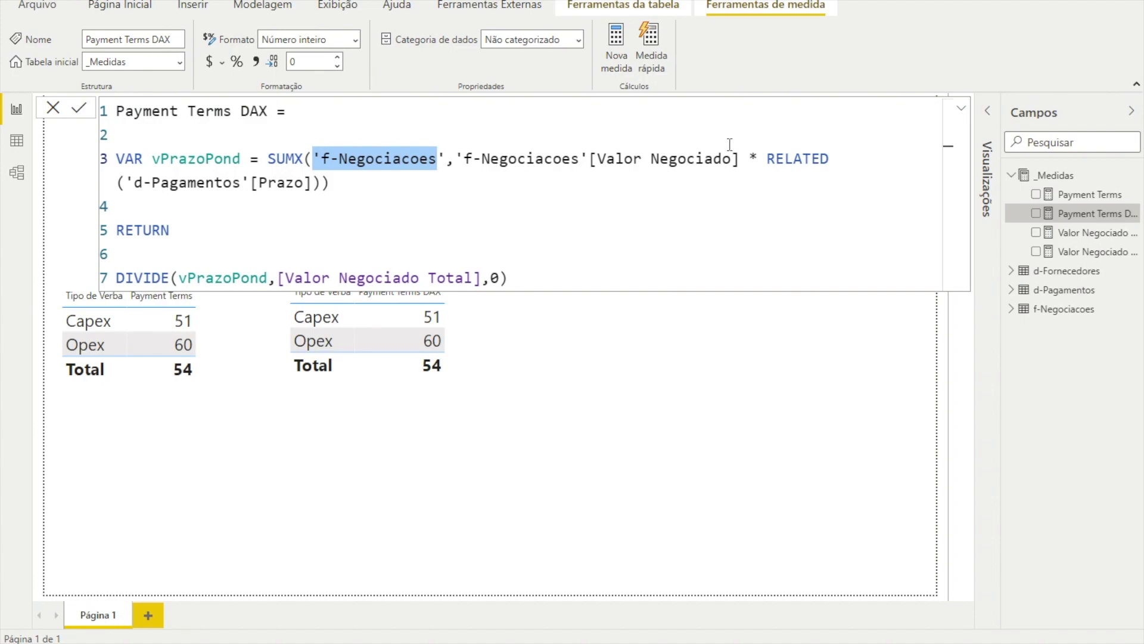
{"action": "left_click_drag", "start_coordinate": [462, 158], "coordinate": [744, 159]}
{"action": "left_click", "coordinate": [766, 159]}
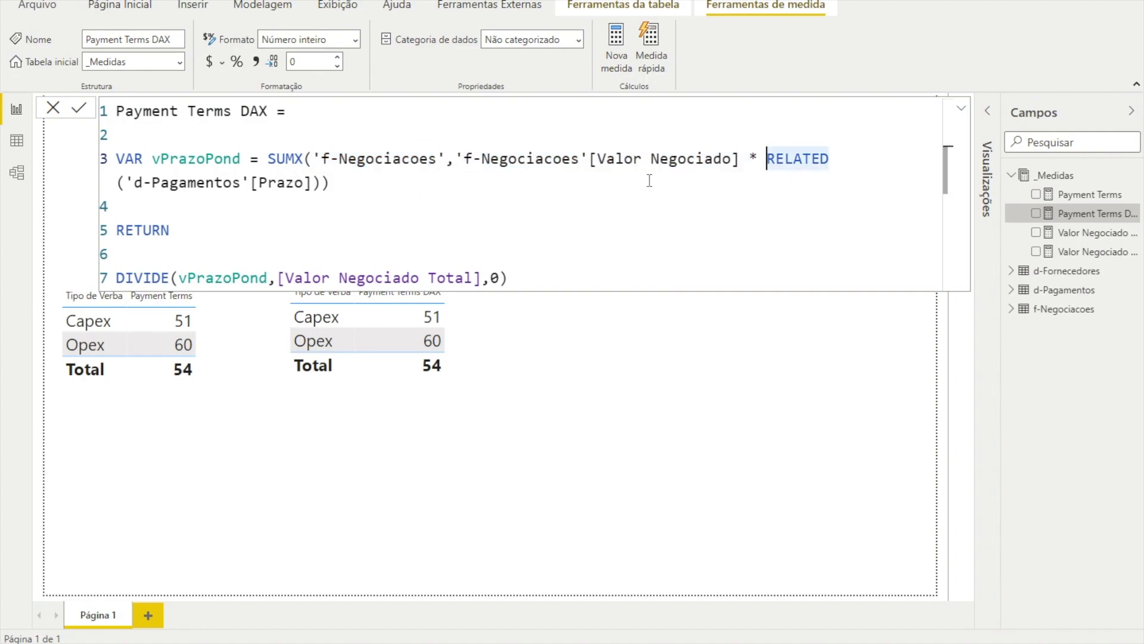
{"action": "left_click_drag", "start_coordinate": [331, 183], "coordinate": [124, 183]}
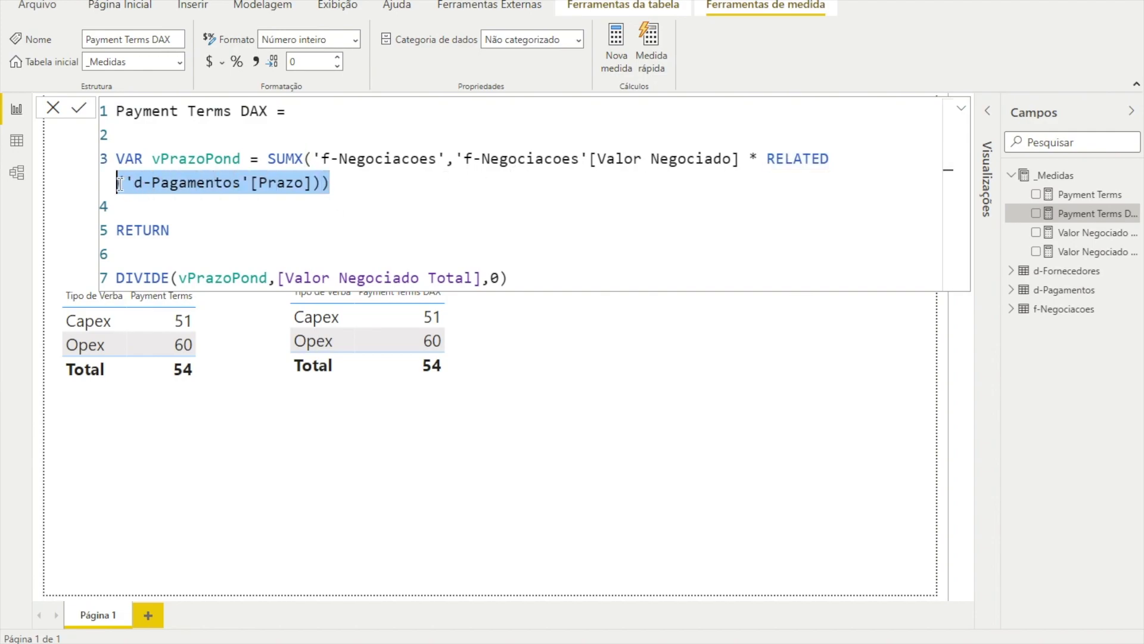
Step: Examine the RETURN and DIVIDE parts of the Payment Terms DAX formula and collapse the formula editor
{"action": "left_click", "coordinate": [347, 206]}
{"action": "left_click_drag", "start_coordinate": [199, 223], "coordinate": [117, 230]}
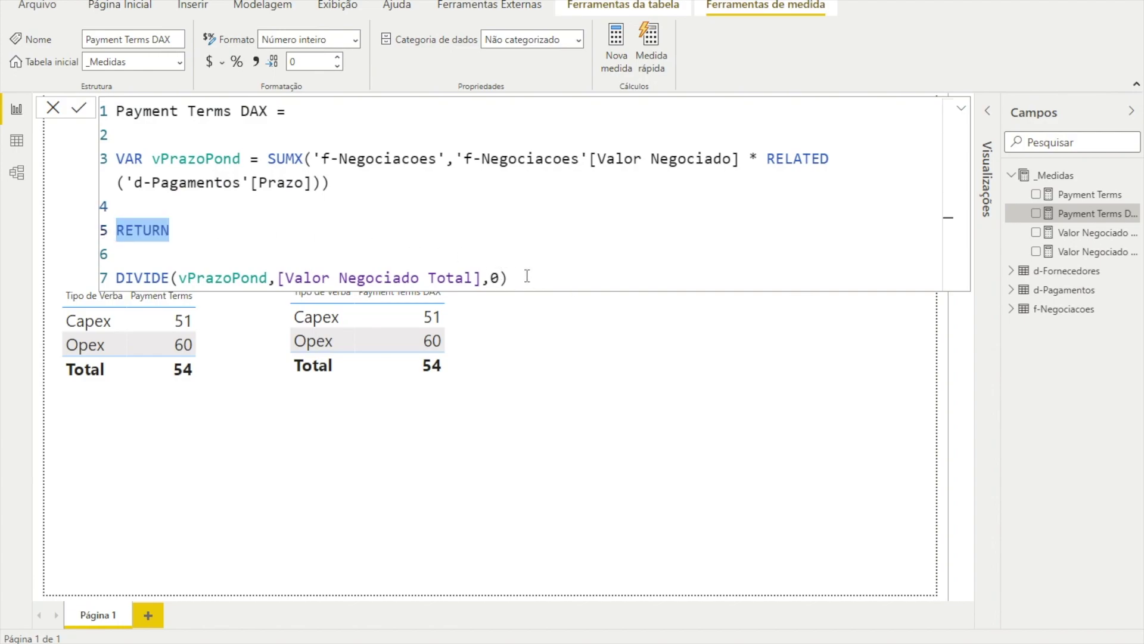
{"action": "left_click_drag", "start_coordinate": [188, 278], "coordinate": [263, 280]}
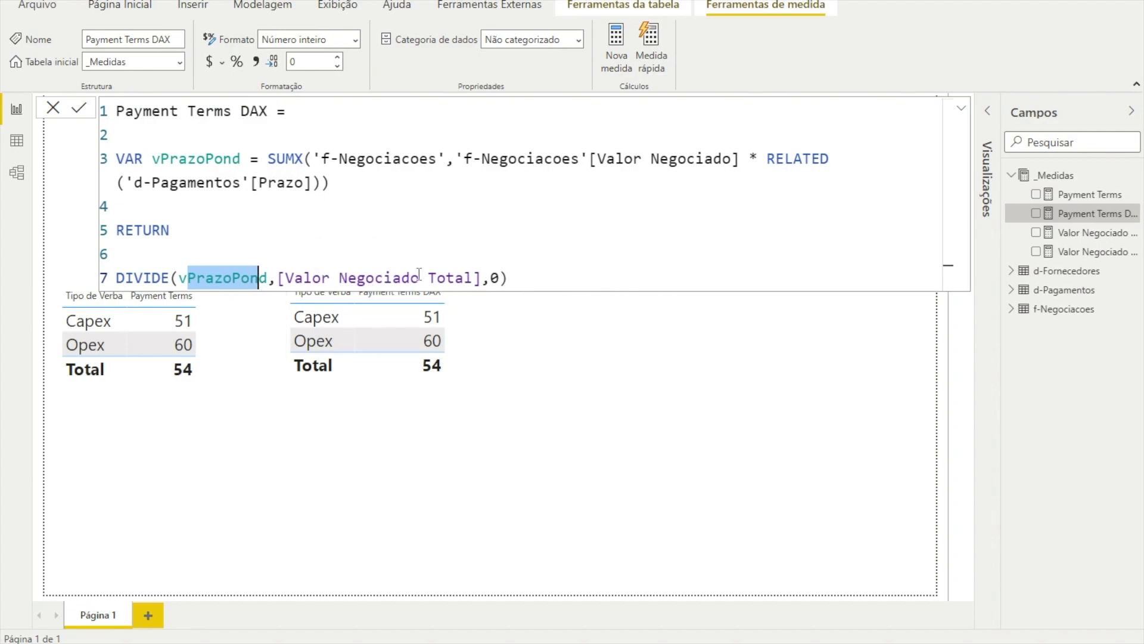
{"action": "left_click", "coordinate": [499, 278]}
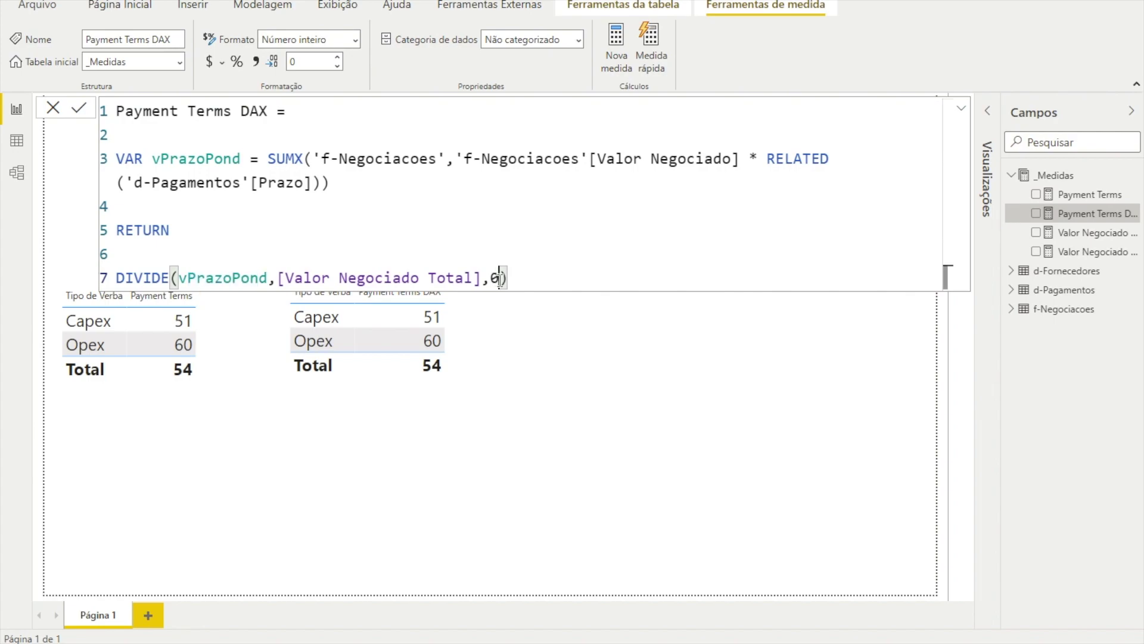
{"action": "key", "text": "End"}
{"action": "left_click", "coordinate": [961, 108]}
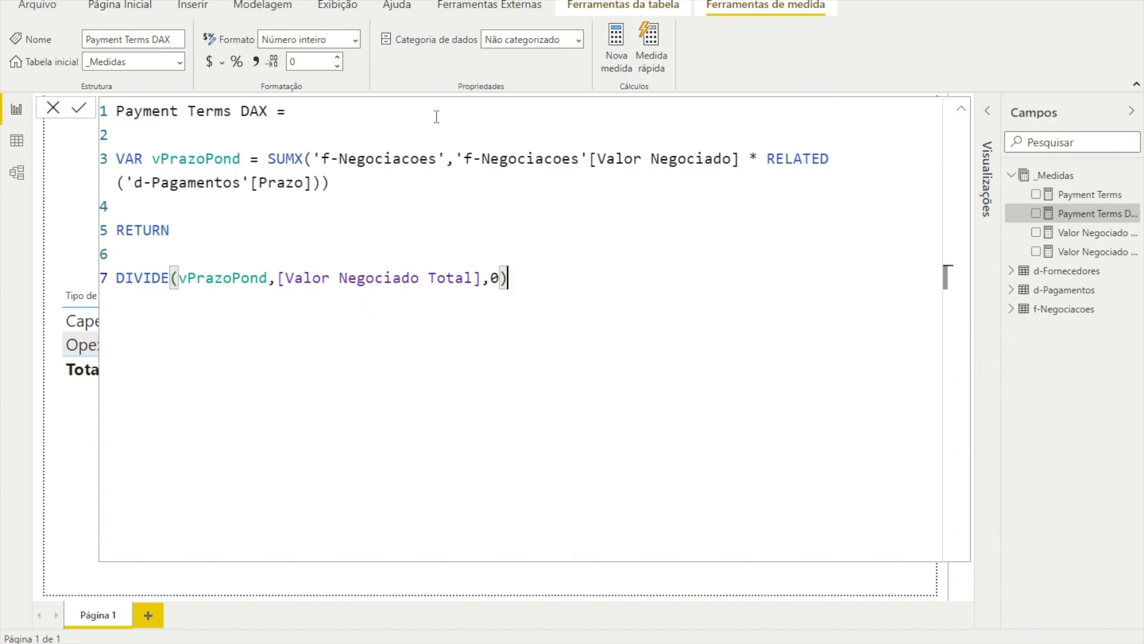
{"action": "left_click", "coordinate": [962, 109]}
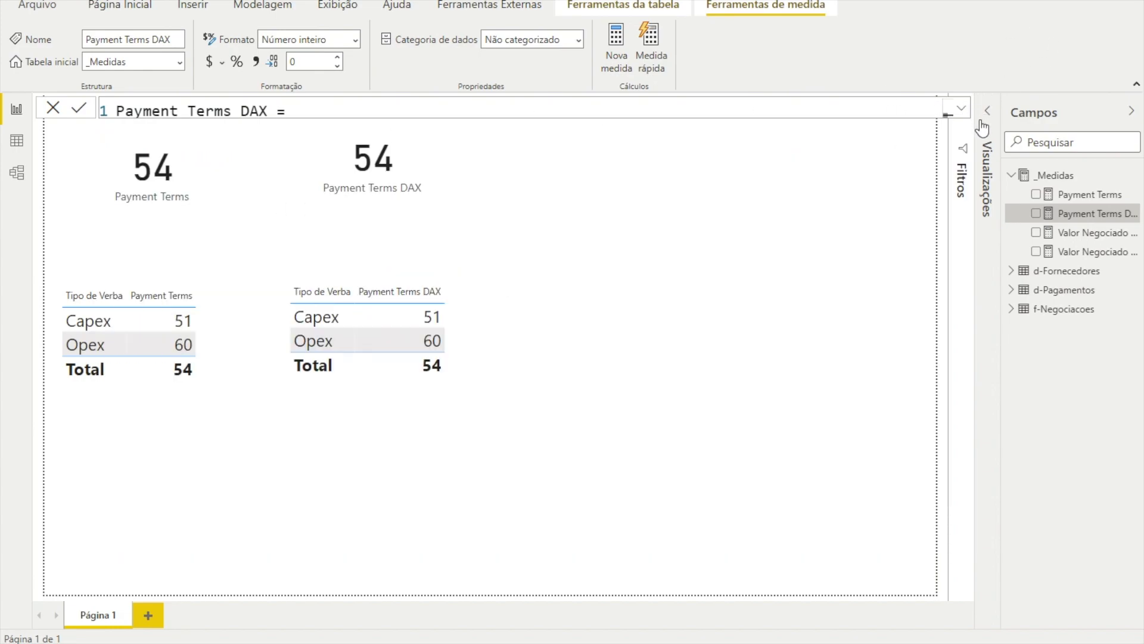
Step: Review the data rows of the f-Negociacoes, d-Fornecedores and d-Pagamentos tables
{"action": "left_click", "coordinate": [17, 142]}
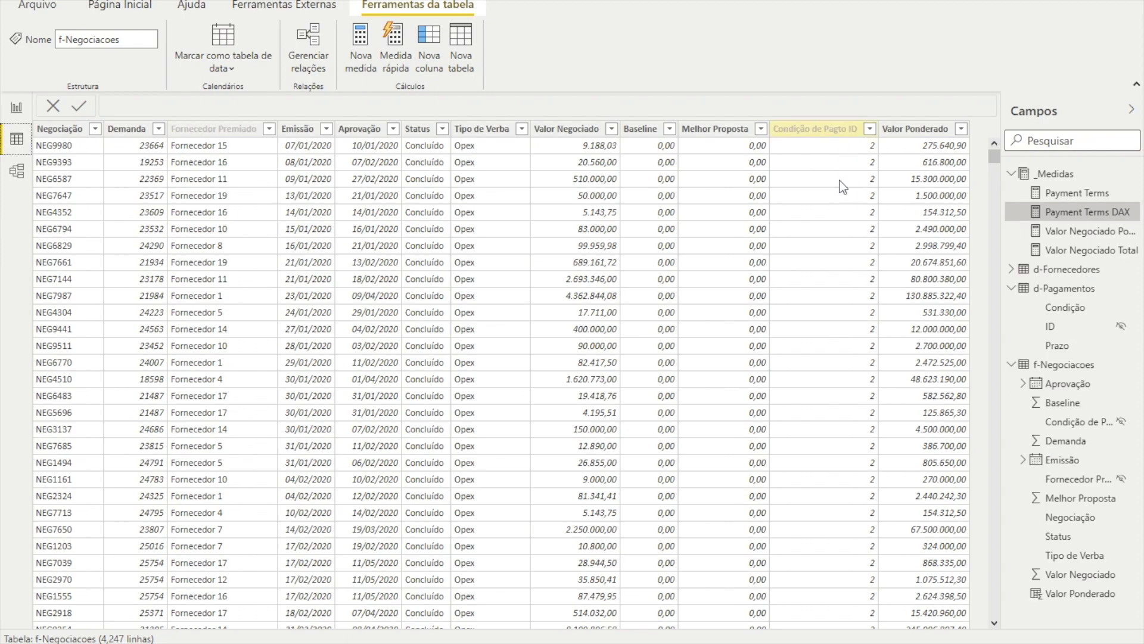
{"action": "left_click", "coordinate": [1056, 273]}
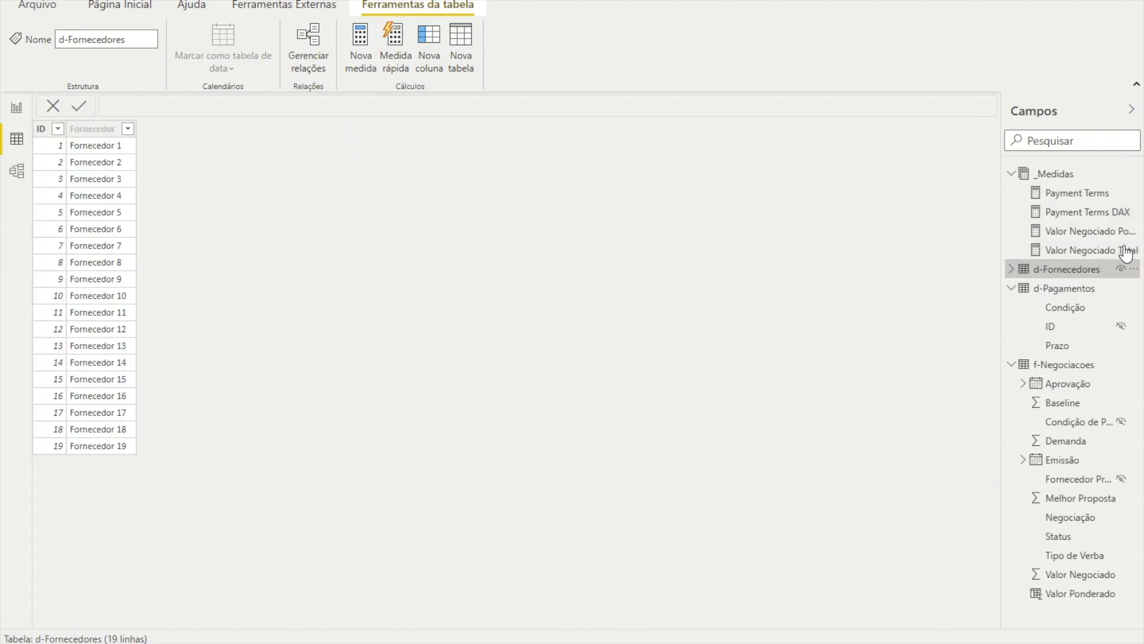
{"action": "left_click", "coordinate": [1012, 289]}
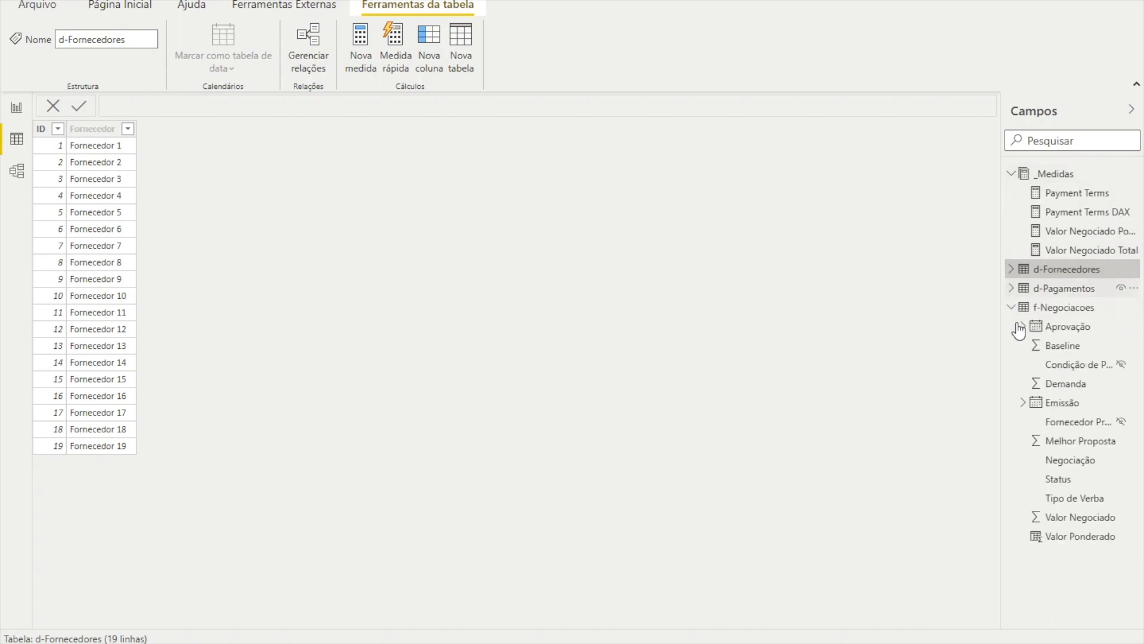
{"action": "left_click", "coordinate": [1064, 291]}
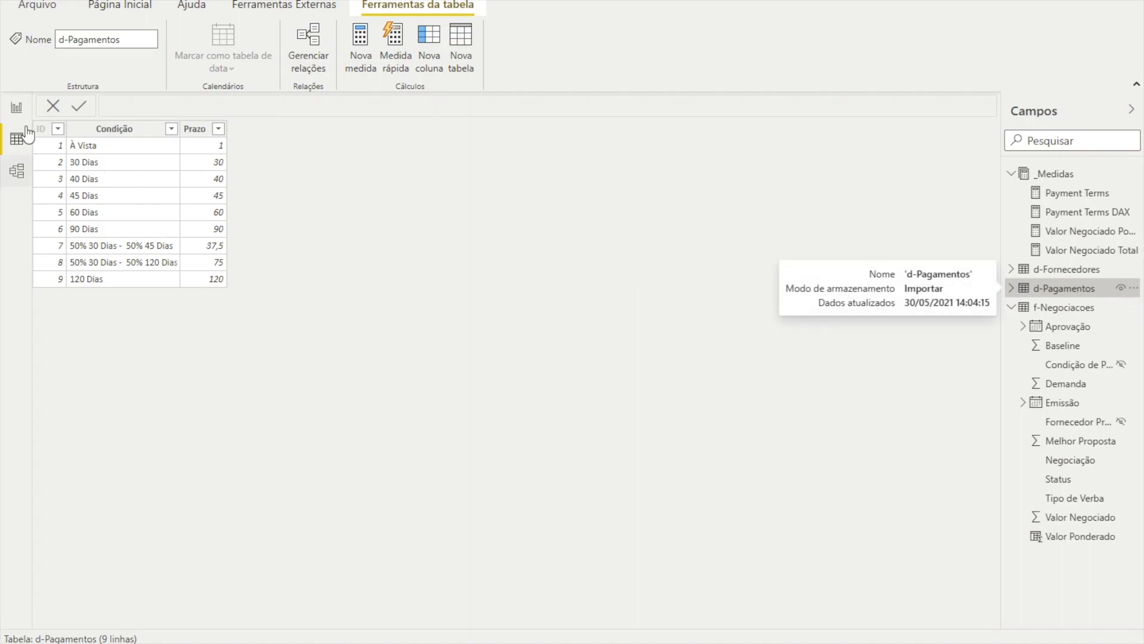
{"action": "left_click", "coordinate": [1056, 308]}
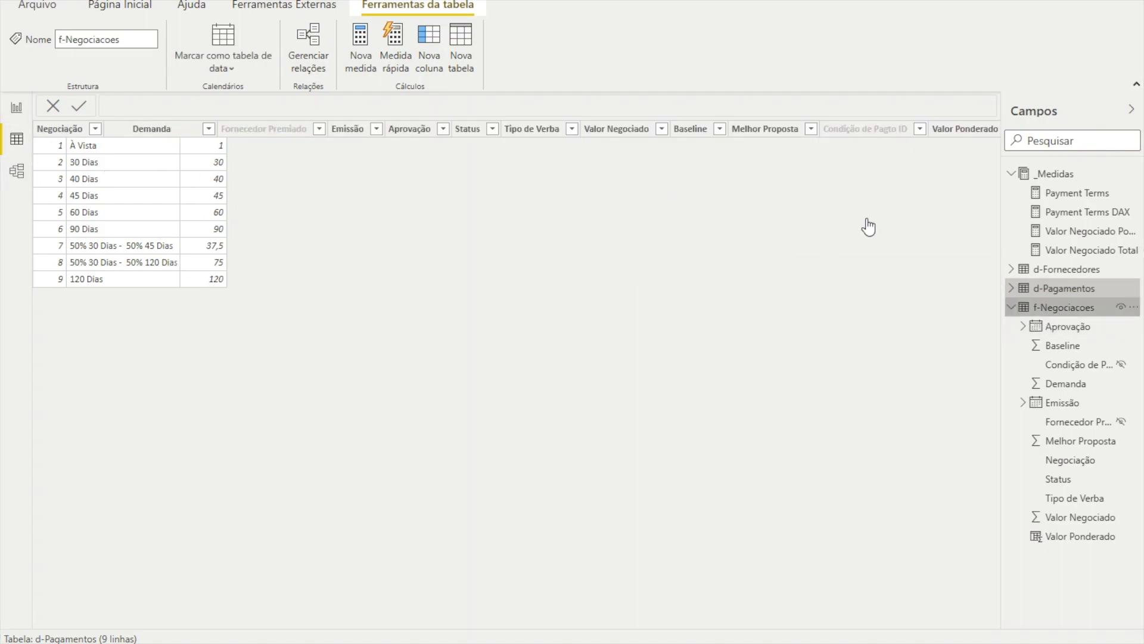